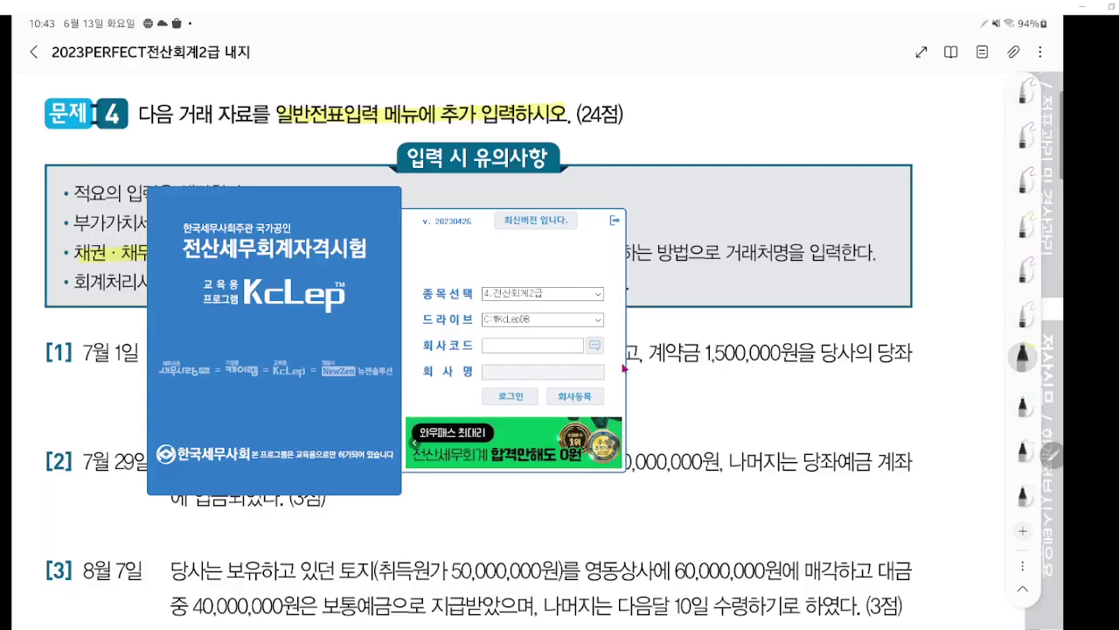
Step: Look up company code 974, select 0974 대한상사[기출97회] and log in
left_click(595, 344)
type("974")
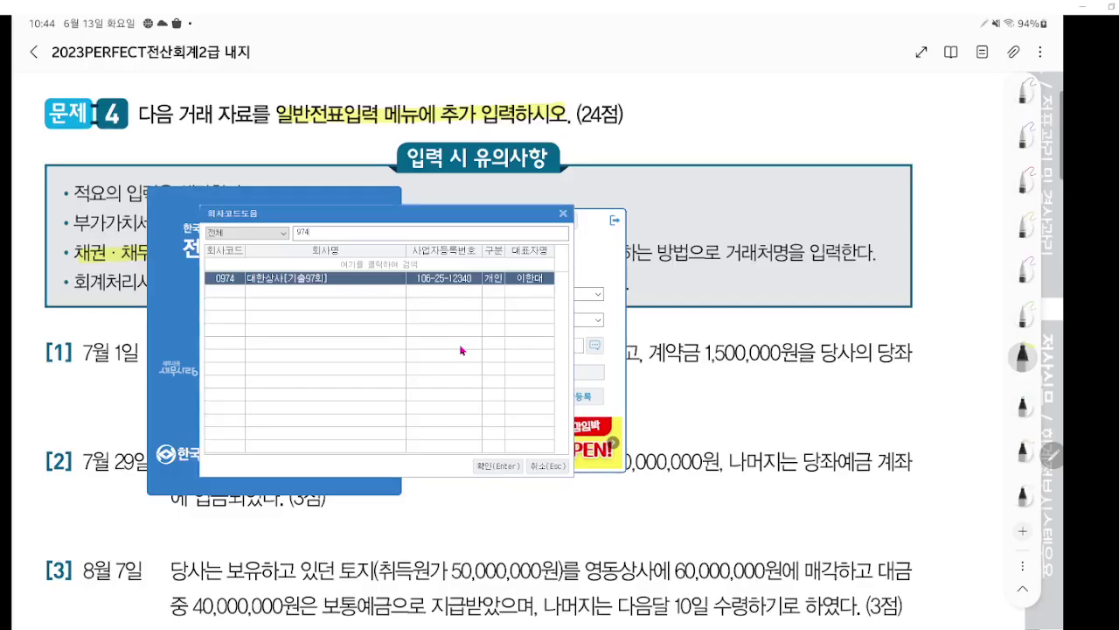
key("Return")
key("Return")
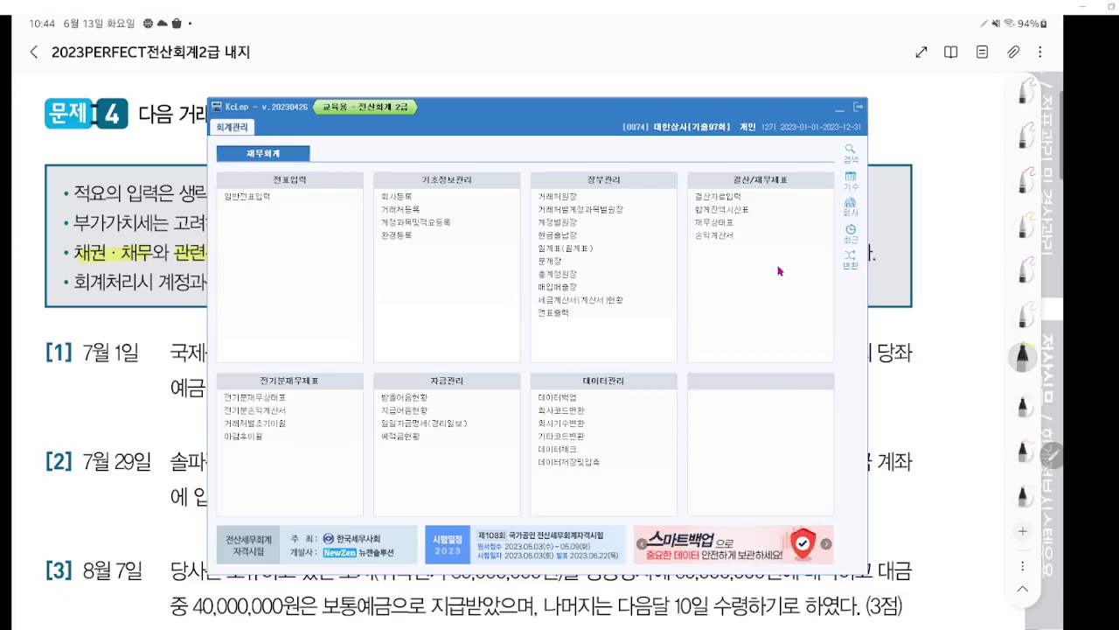
Step: Magnify the main menu and underline the 일반전표입력 entry in red with the screen pen
key("ctrl+2")
scroll(277, 256, "up", 6)
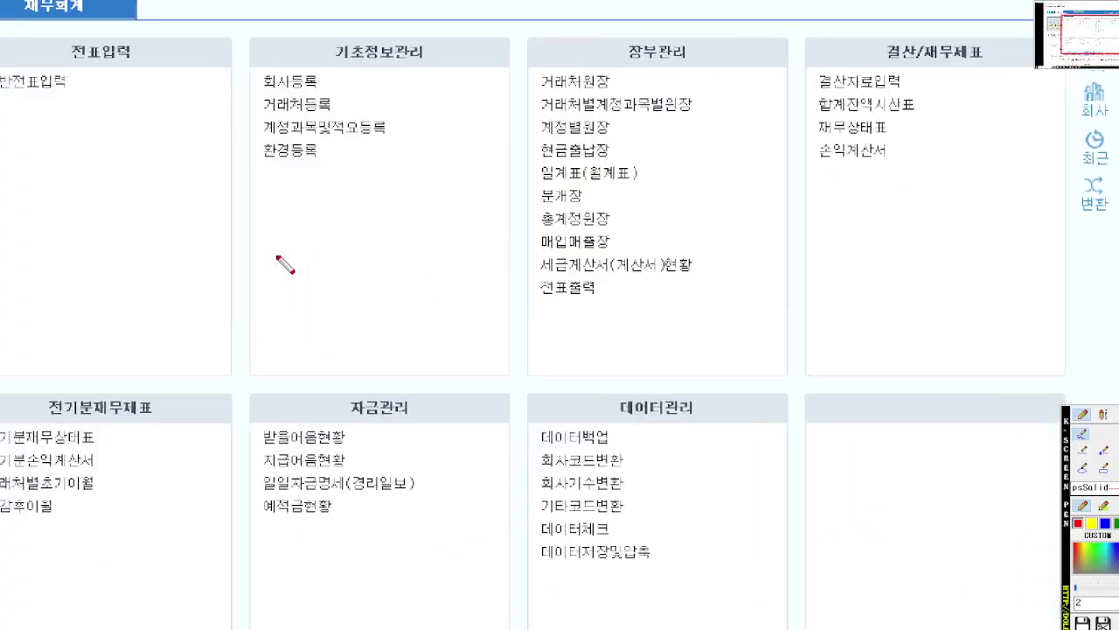
scroll(285, 265, "down", 4)
scroll(348, 300, "up", 6)
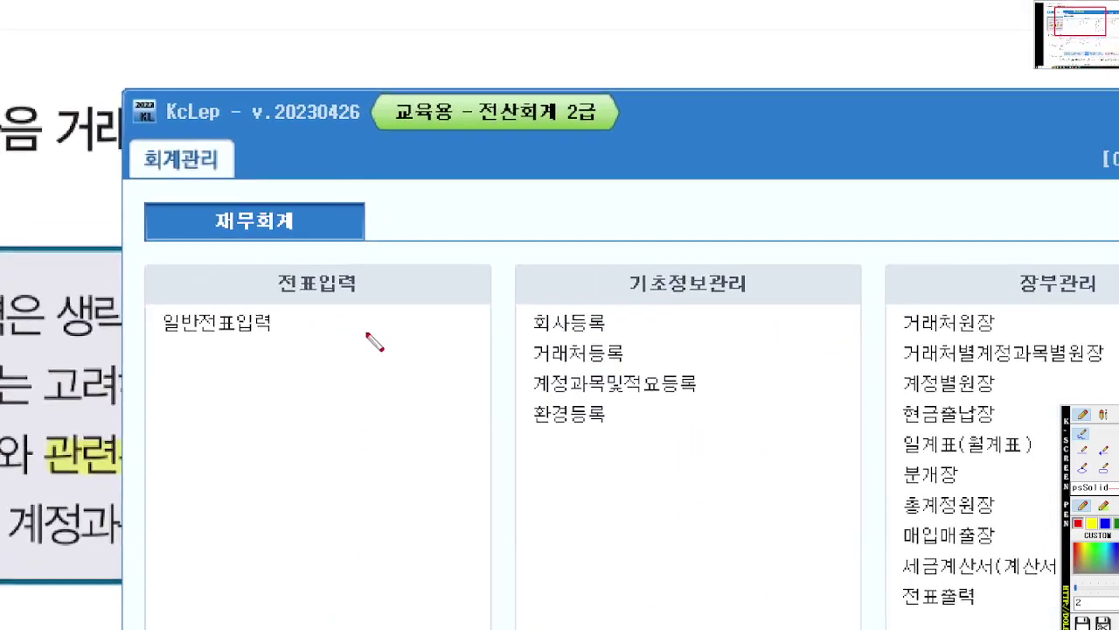
left_click_drag(161, 339, 299, 340)
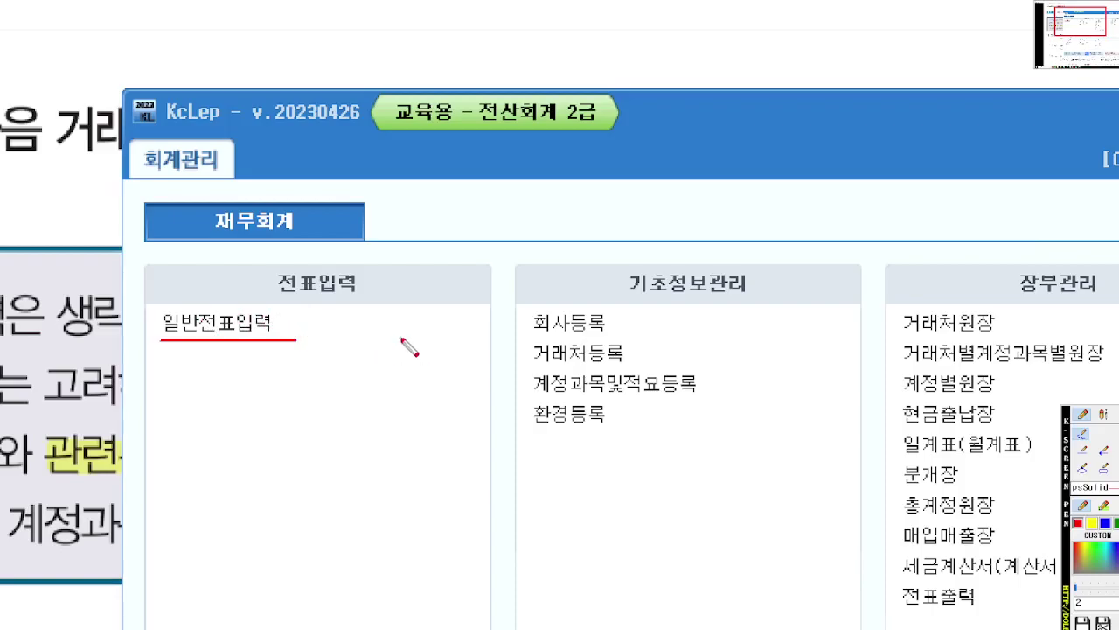
key("Escape")
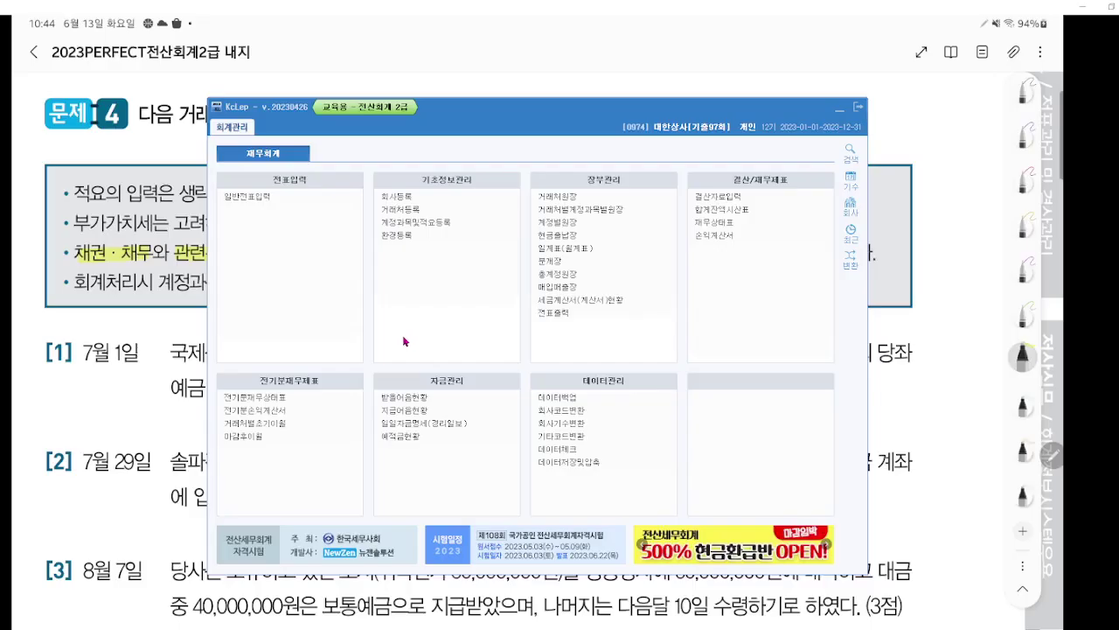
Step: Open the 일반전표입력 window, move it slightly lower, and check the problem 4 instructions in the exercise document
left_click(256, 199)
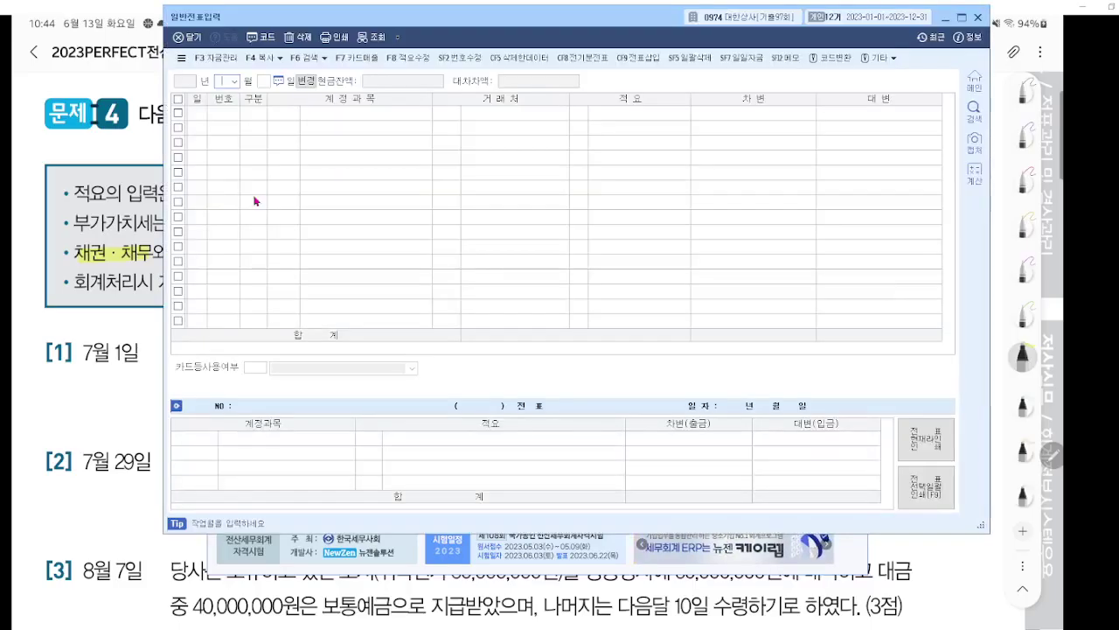
left_click_drag(263, 22, 240, 70)
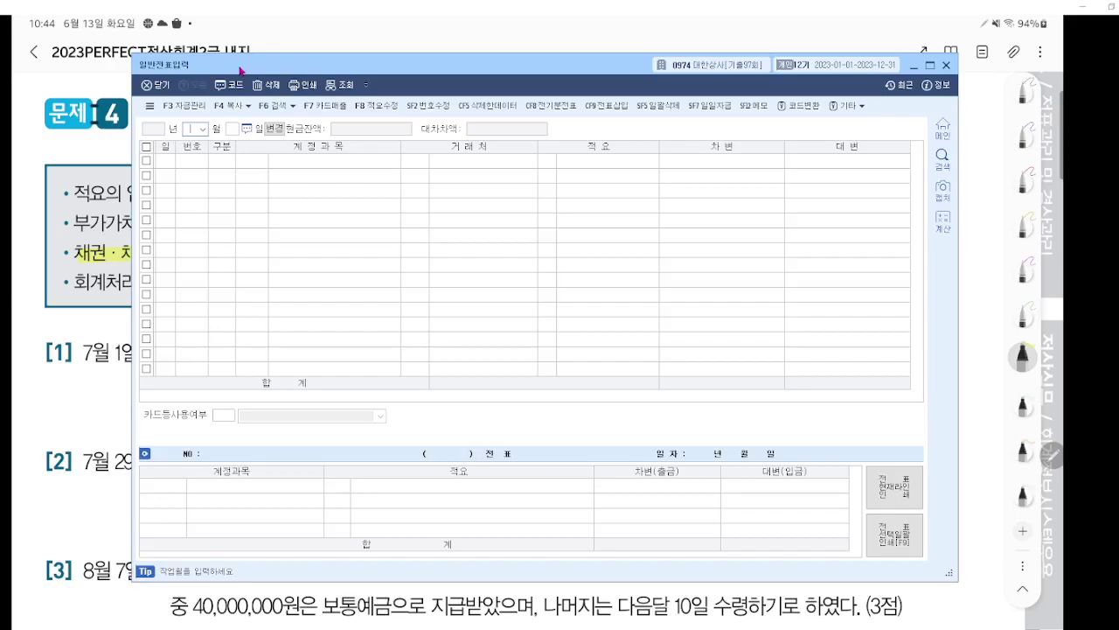
left_click(81, 299)
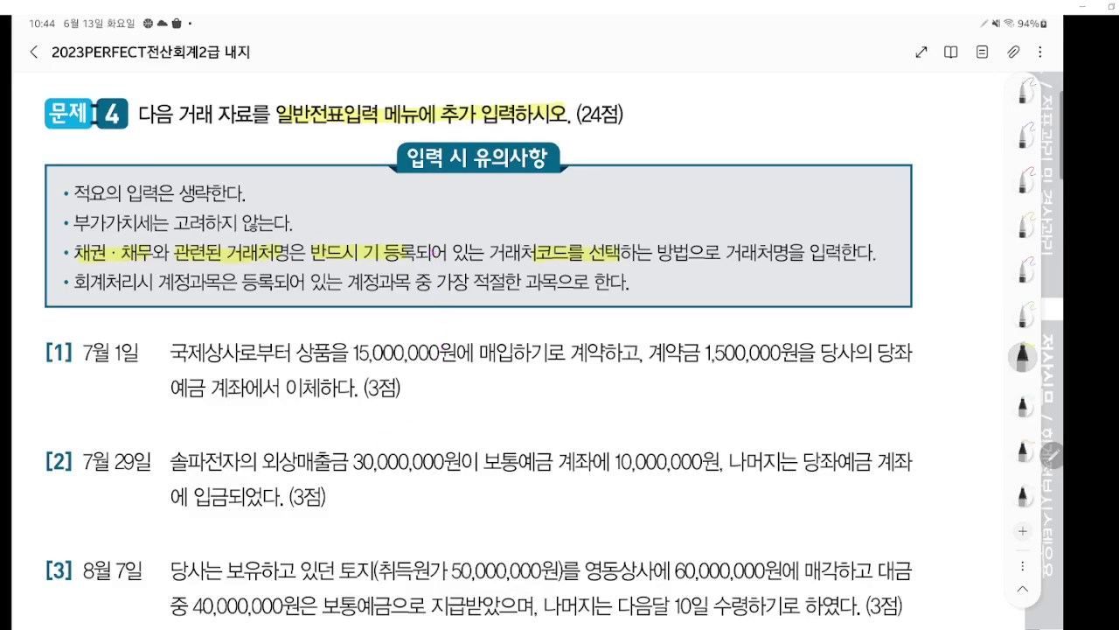
key("alt+Tab")
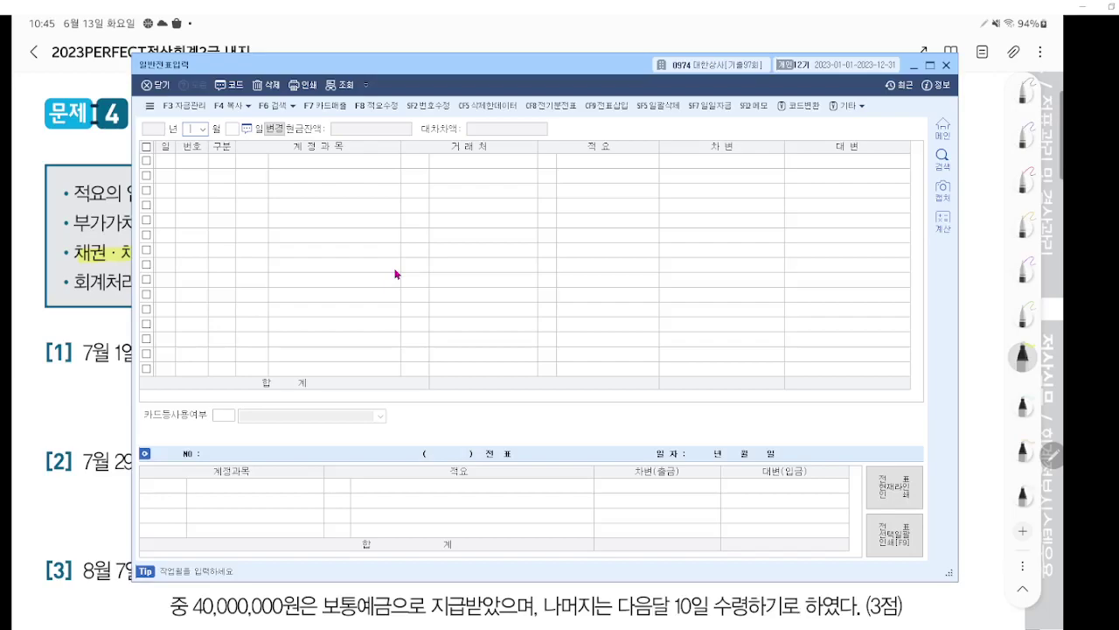
Step: Set the voucher date to month 07, day 1
type("07")
key("Return")
type("1")
key("Return")
Step: Magnify the voucher window and mark the 구분 cell and the 3.차변 and 4.대변 options in red
key("ctrl+2")
scroll(329, 228, "up", 6)
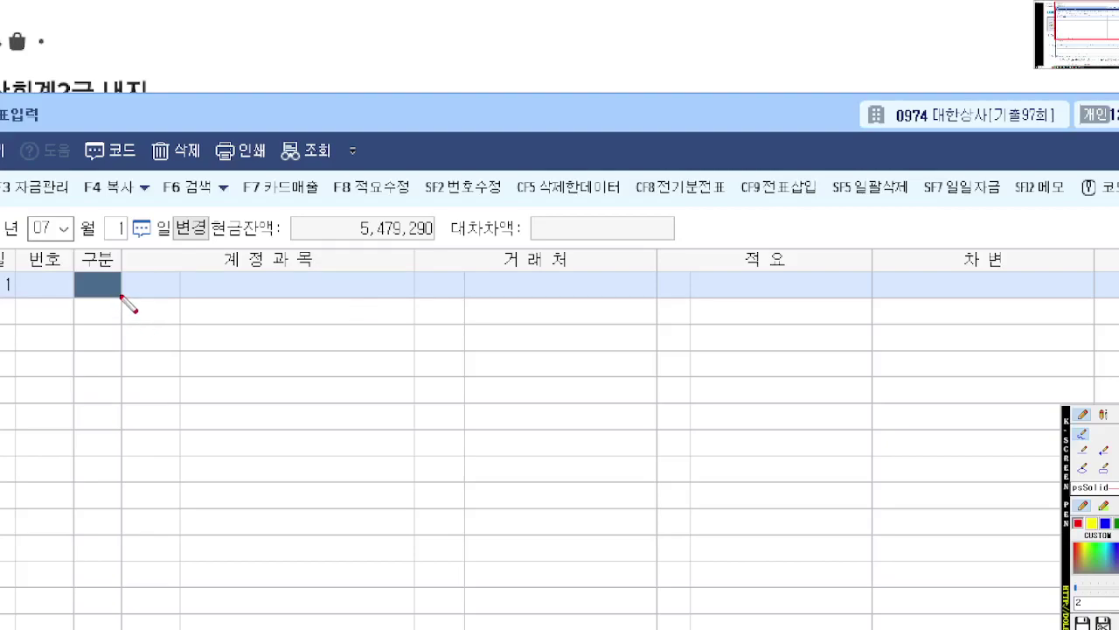
mouse_move(122, 304)
left_mouse_down()
mouse_move(92, 306)
mouse_move(71, 283)
mouse_move(78, 249)
mouse_move(123, 250)
mouse_move(138, 265)
mouse_move(133, 293)
mouse_move(108, 307)
left_mouse_up()
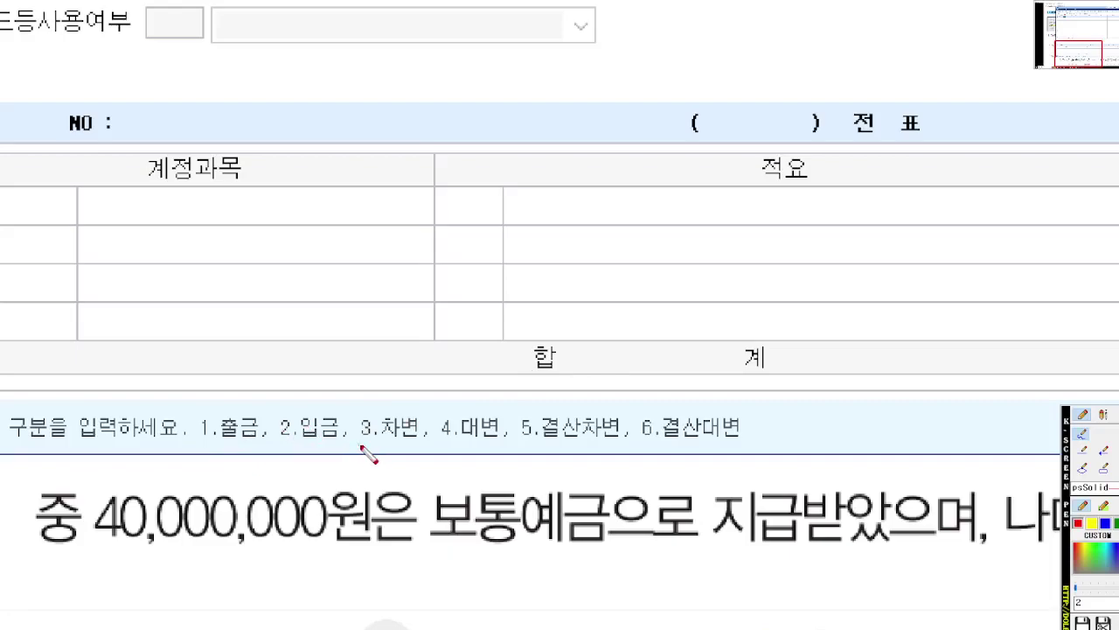
left_click_drag(339, 453, 500, 453)
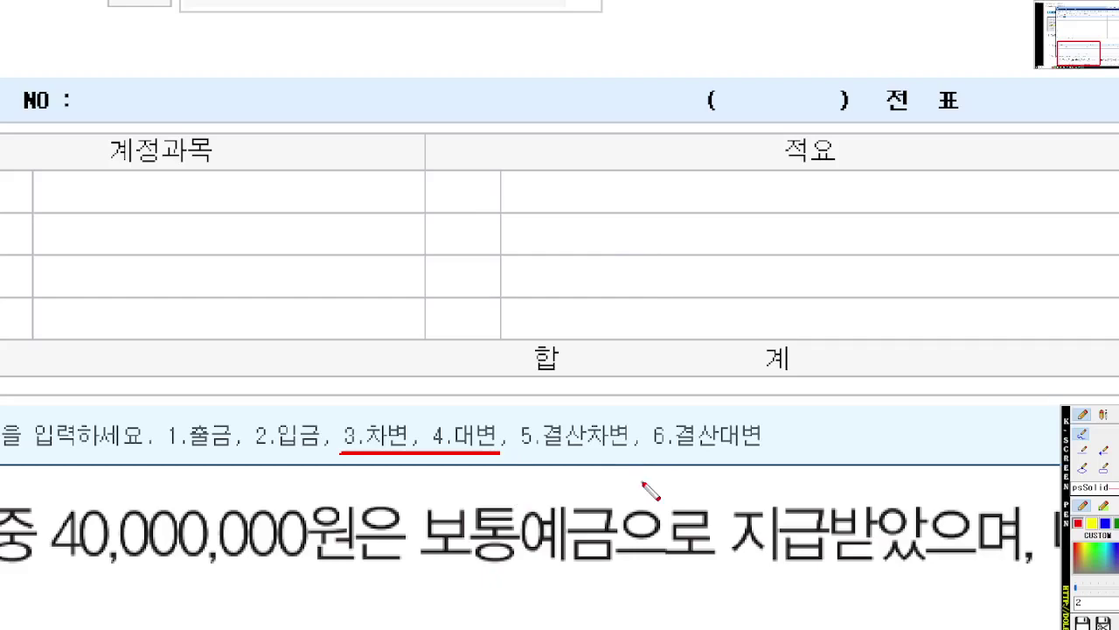
key("Escape")
Step: In transaction [1] of the exercise document, highlight 당좌예금 계좌 in yellow and strike through the purchase contract clause in green
left_click(994, 490)
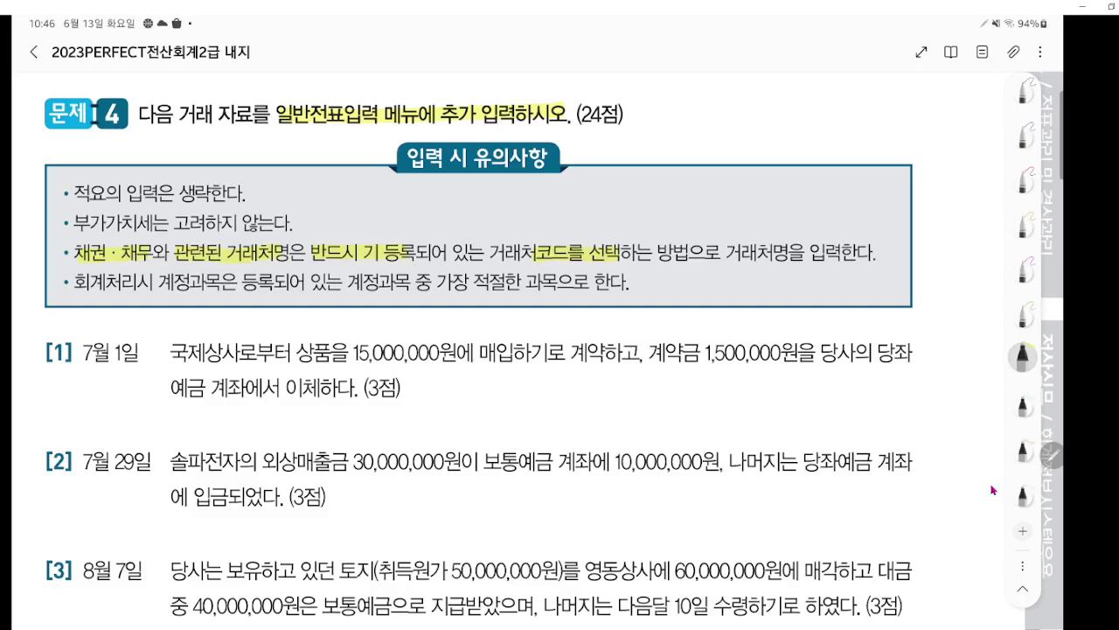
scroll(994, 489, "down", 15)
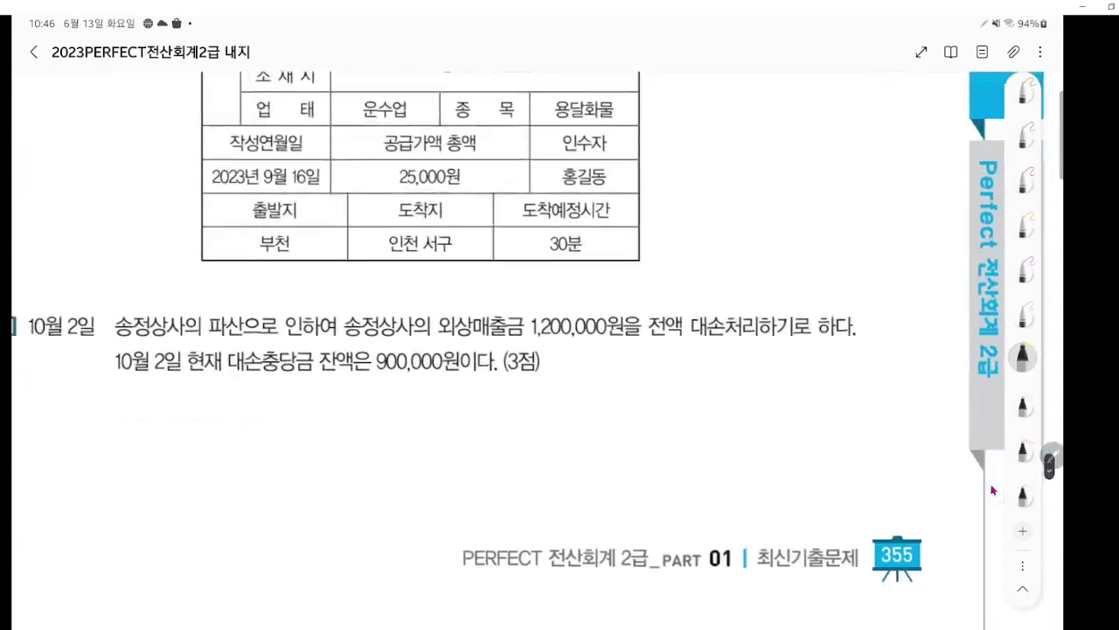
scroll(994, 490, "up", 12)
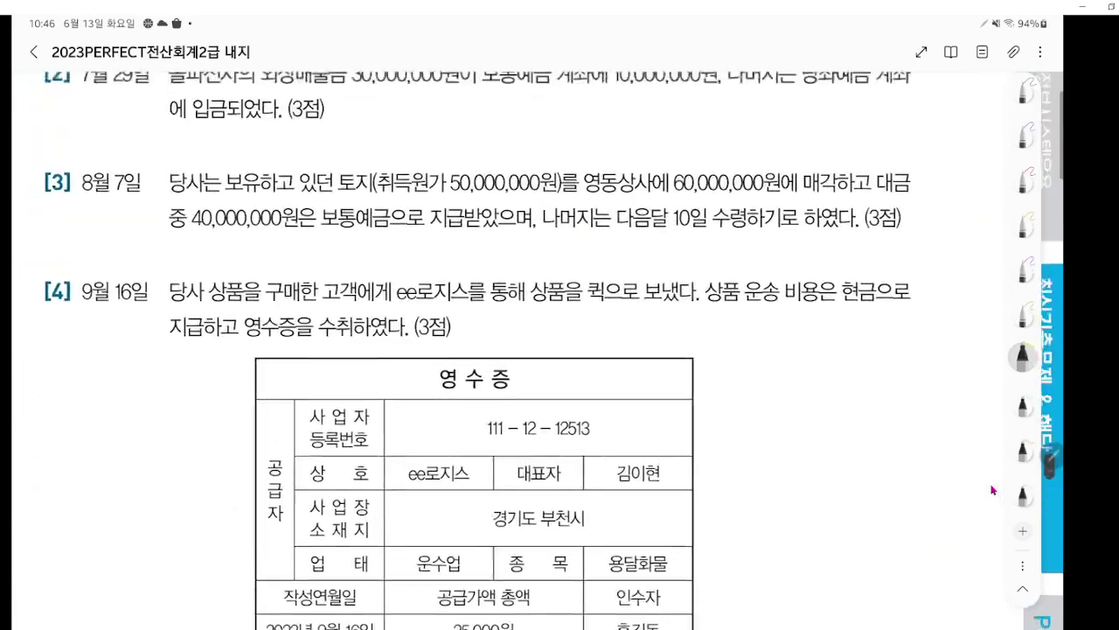
scroll(994, 490, "up", 3)
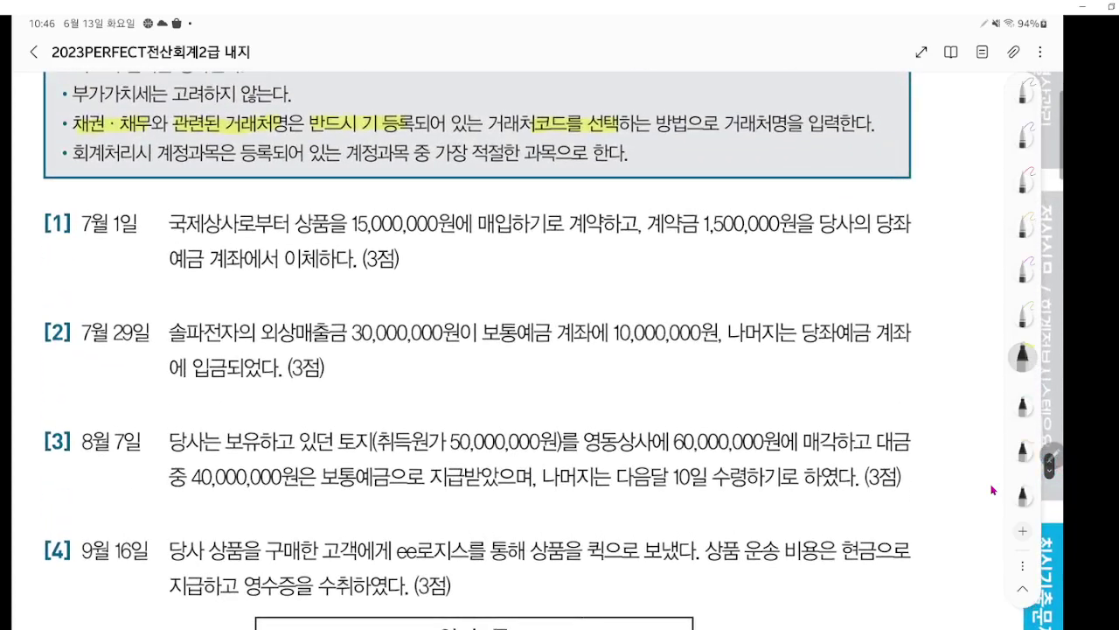
scroll(993, 489, "up", 1)
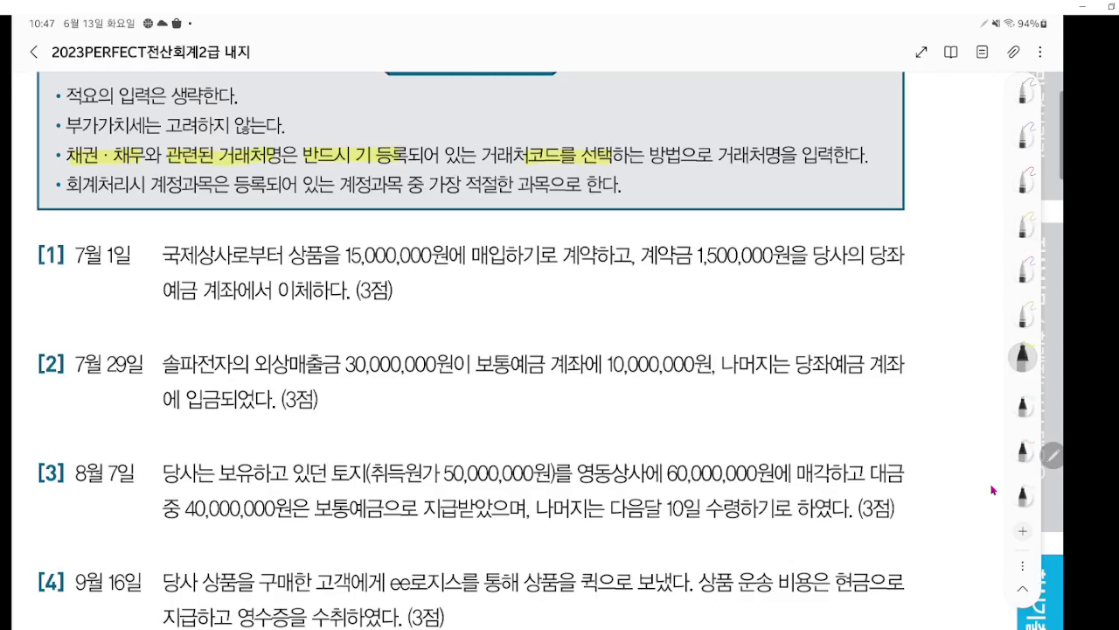
left_click_drag(871, 254, 904, 254)
left_click_drag(172, 291, 235, 290)
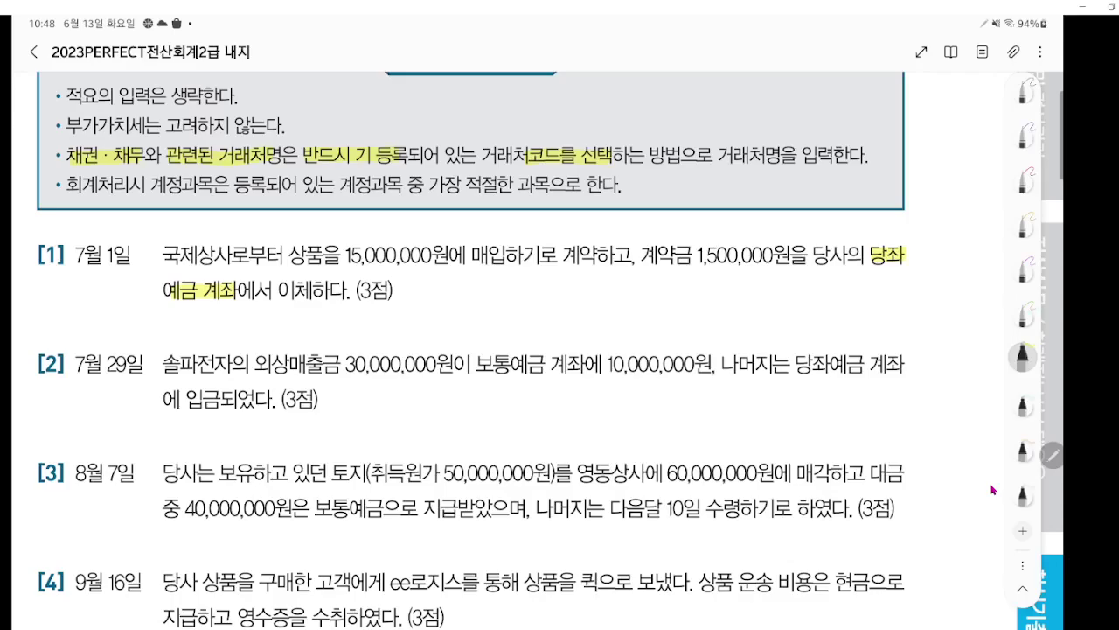
left_click(1022, 313)
left_click_drag(164, 254, 638, 261)
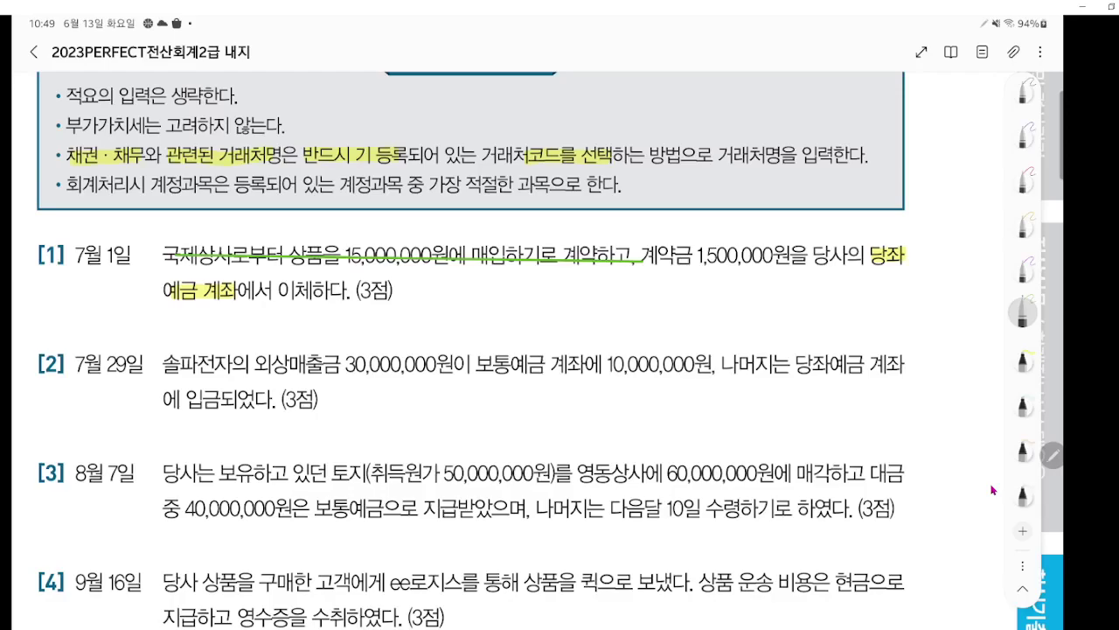
Step: Handwrite the credit entry 당좌예금 1,500,000 in black below transaction [1], with a dividing line before it
left_click(1023, 94)
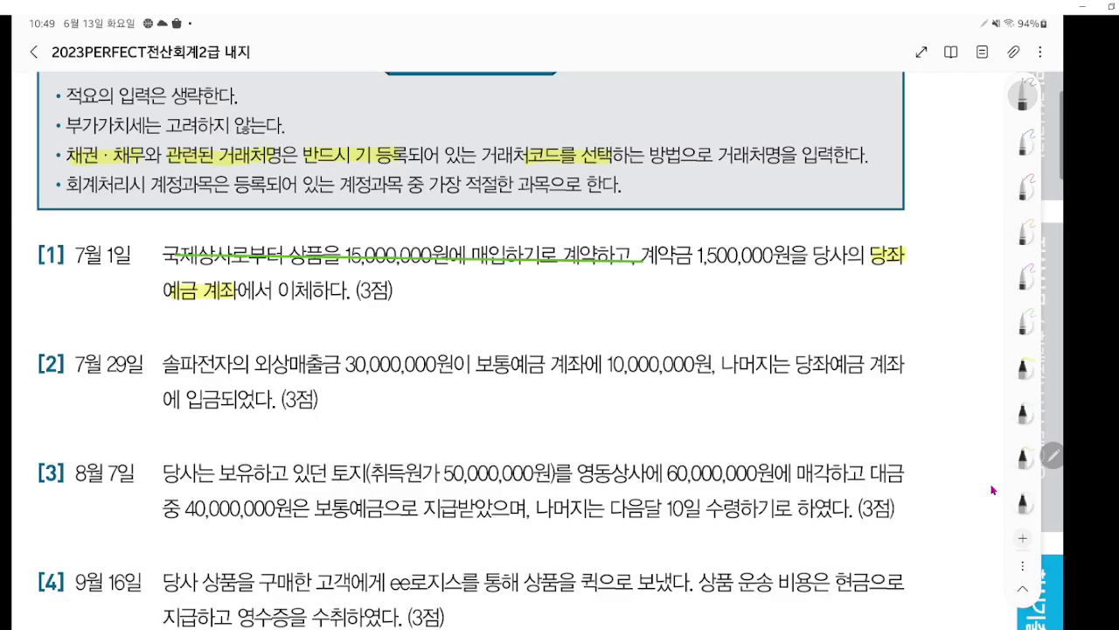
mouse_move(604, 279)
left_mouse_down()
mouse_move(627, 267)
mouse_move(604, 299)
mouse_move(649, 293)
left_mouse_up()
mouse_move(648, 279)
left_mouse_down()
mouse_move(648, 299)
mouse_move(673, 301)
left_mouse_up()
mouse_move(679, 277)
left_mouse_down()
mouse_move(679, 300)
mouse_move(698, 285)
left_mouse_up()
mouse_move(681, 292)
left_mouse_down()
mouse_move(682, 303)
mouse_move(711, 301)
left_mouse_up()
mouse_move(723, 280)
left_mouse_down()
mouse_move(728, 301)
mouse_move(739, 286)
mouse_move(752, 299)
left_mouse_up()
left_click_drag(769, 288, 775, 299)
left_click_drag(784, 290, 799, 292)
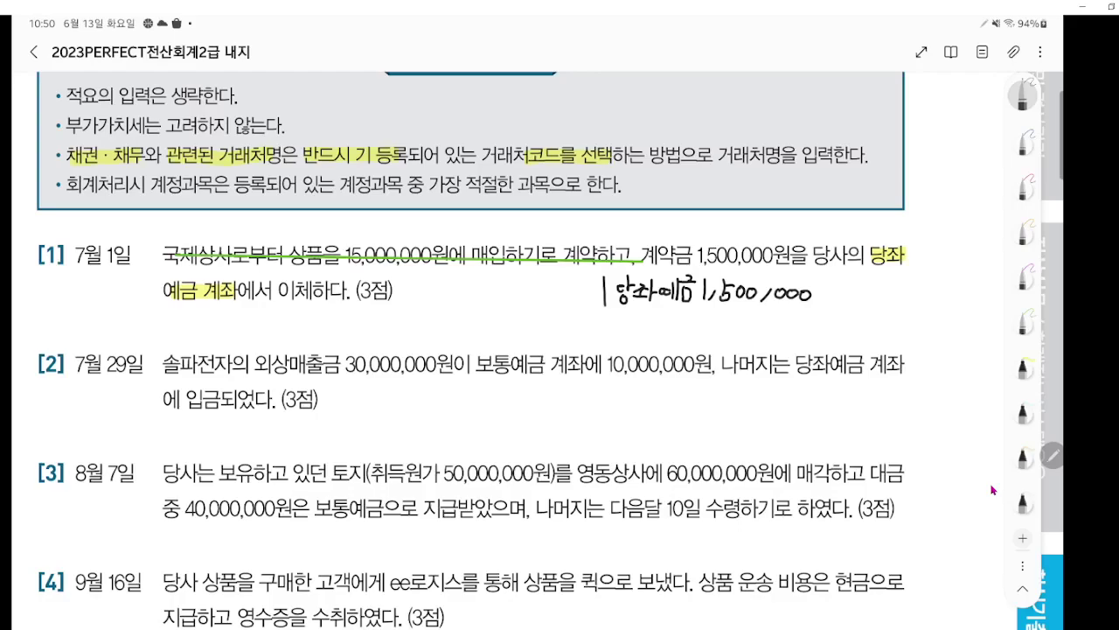
Step: Handwrite the debit entry 선급금 1,500,000 to the left of the dividing line under transaction [1]
mouse_move(429, 282)
left_mouse_down()
mouse_move(423, 297)
mouse_move(435, 297)
left_mouse_up()
left_click_drag(431, 289, 439, 300)
mouse_move(432, 296)
left_mouse_down()
mouse_move(443, 308)
mouse_move(460, 286)
left_mouse_up()
left_click_drag(446, 295, 456, 308)
mouse_move(444, 304)
left_mouse_down()
mouse_move(458, 306)
mouse_move(473, 285)
left_mouse_up()
mouse_move(456, 281)
left_mouse_down()
mouse_move(478, 281)
mouse_move(469, 308)
mouse_move(492, 306)
left_mouse_up()
mouse_move(502, 294)
left_mouse_down()
mouse_move(497, 304)
mouse_move(514, 303)
mouse_move(530, 287)
left_mouse_up()
left_click_drag(526, 289, 544, 305)
left_click_drag(556, 290, 574, 303)
left_click_drag(581, 292, 583, 303)
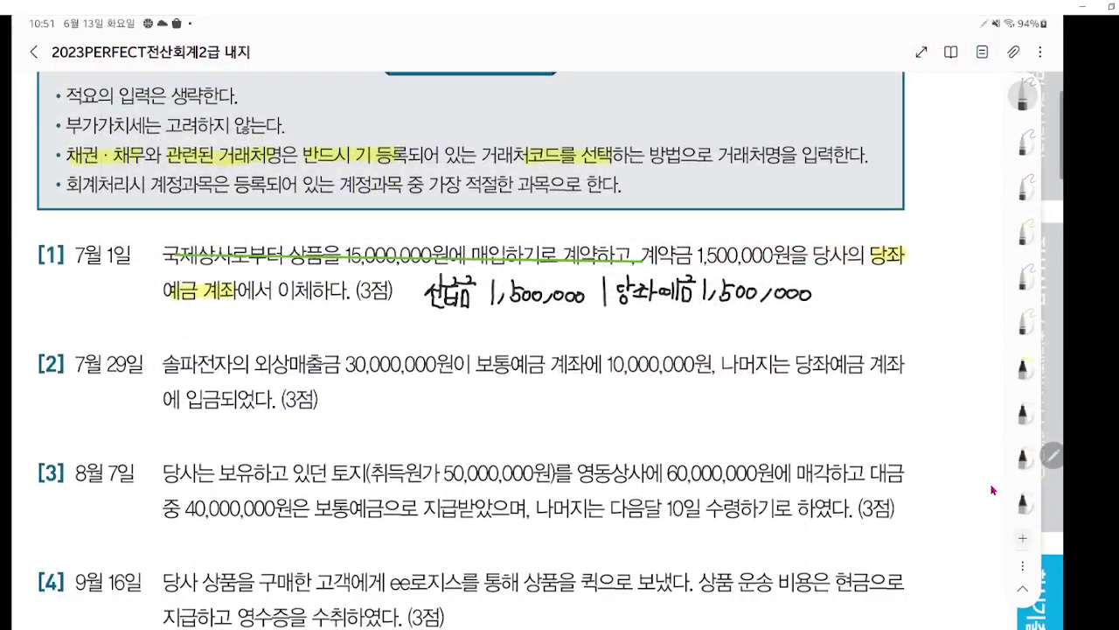
Step: Return to the 일반전표입력 window, reposition it, and set the July 1 line's 구분 to 차변 (3)
scroll(993, 489, "down", 2)
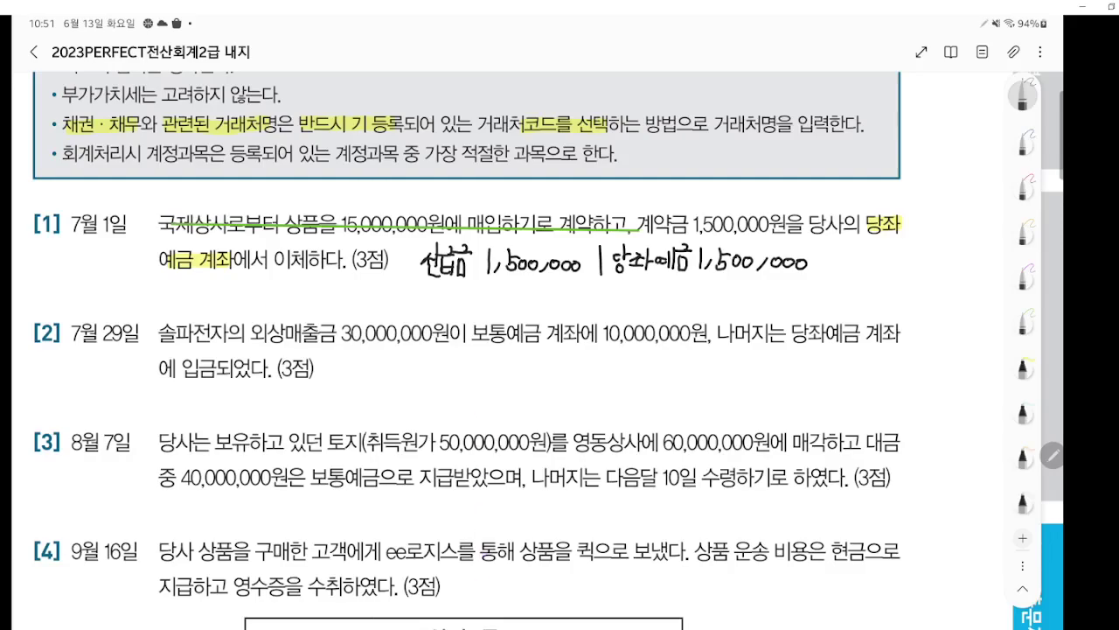
mouse_move(407, 629)
left_click(411, 607)
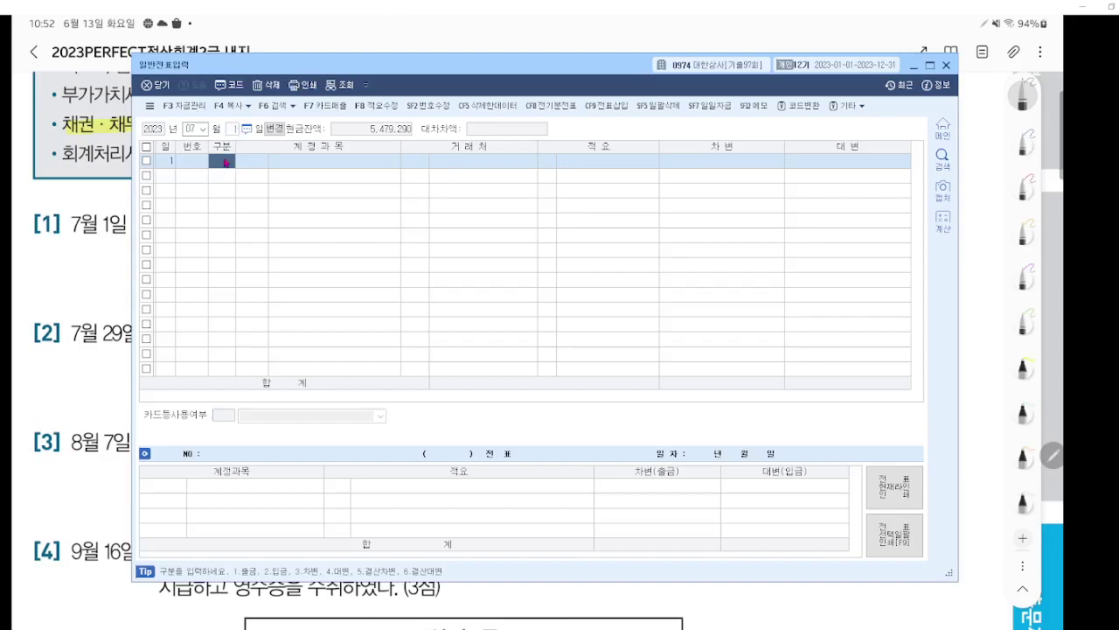
left_click_drag(269, 73, 225, 94)
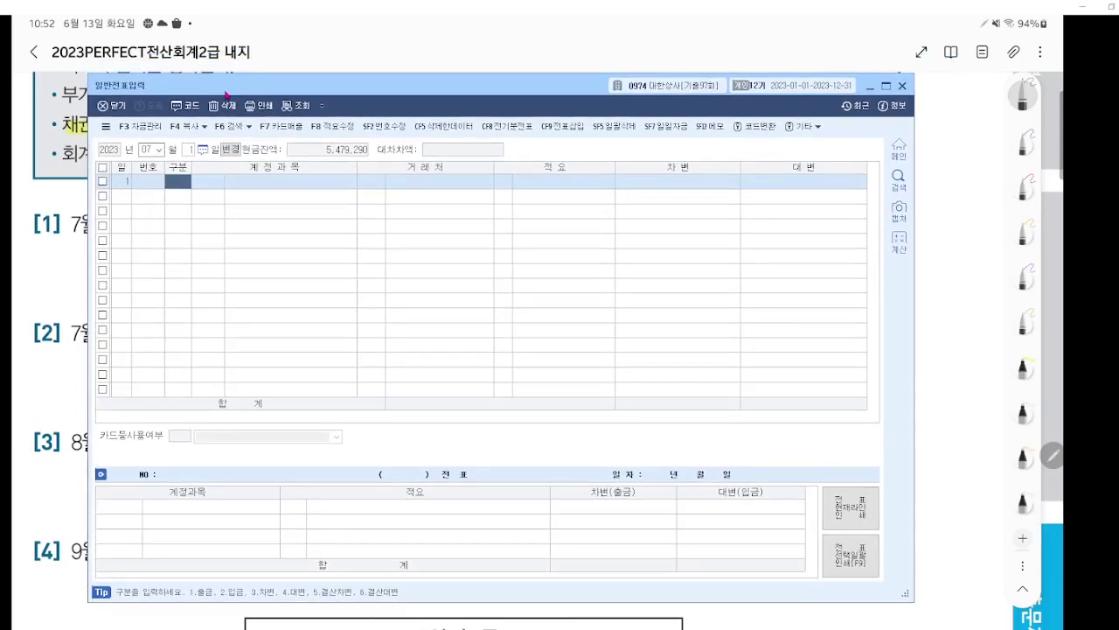
type("3")
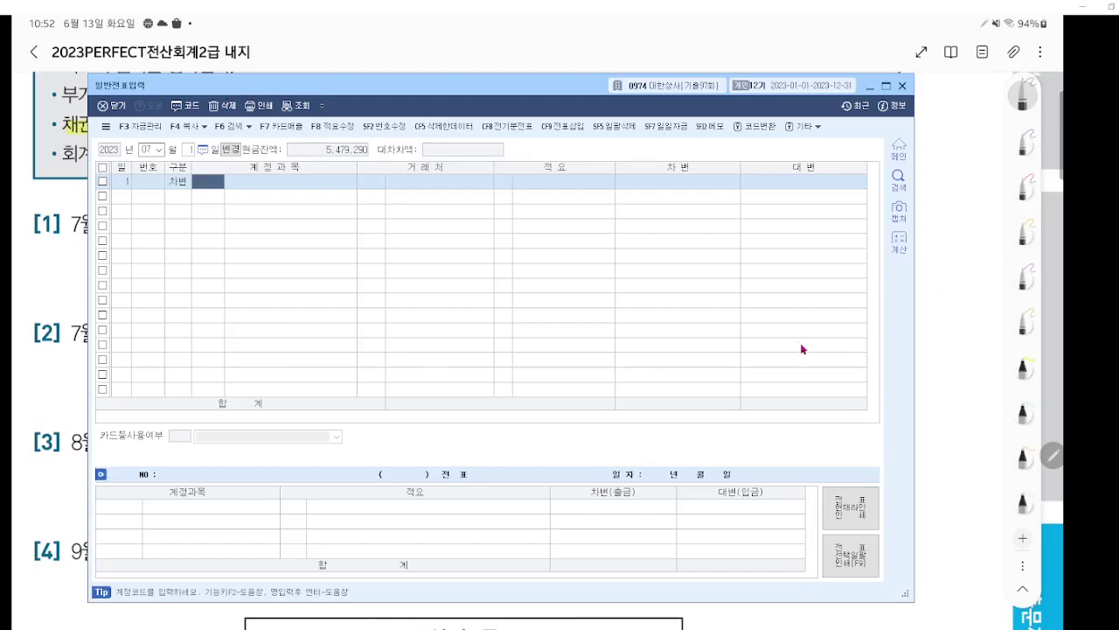
Step: Search the account codes for 선급 from the debit line's 계정과목 field
key("ctrl+1")
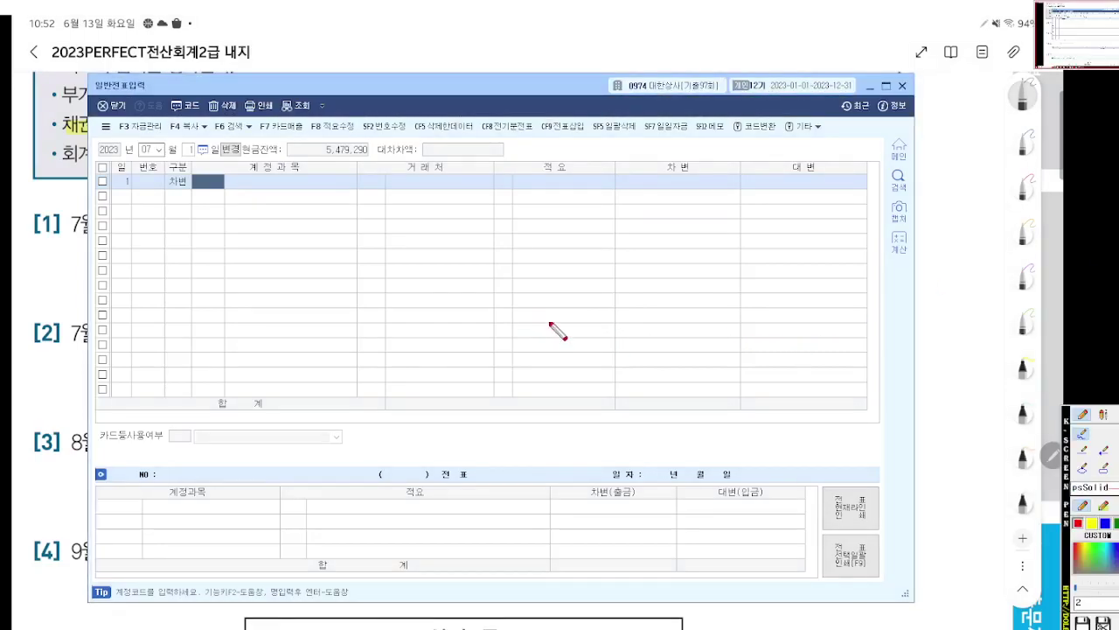
scroll(559, 327, "up", 4)
scroll(567, 338, "down", 4)
scroll(595, 367, "up", 4)
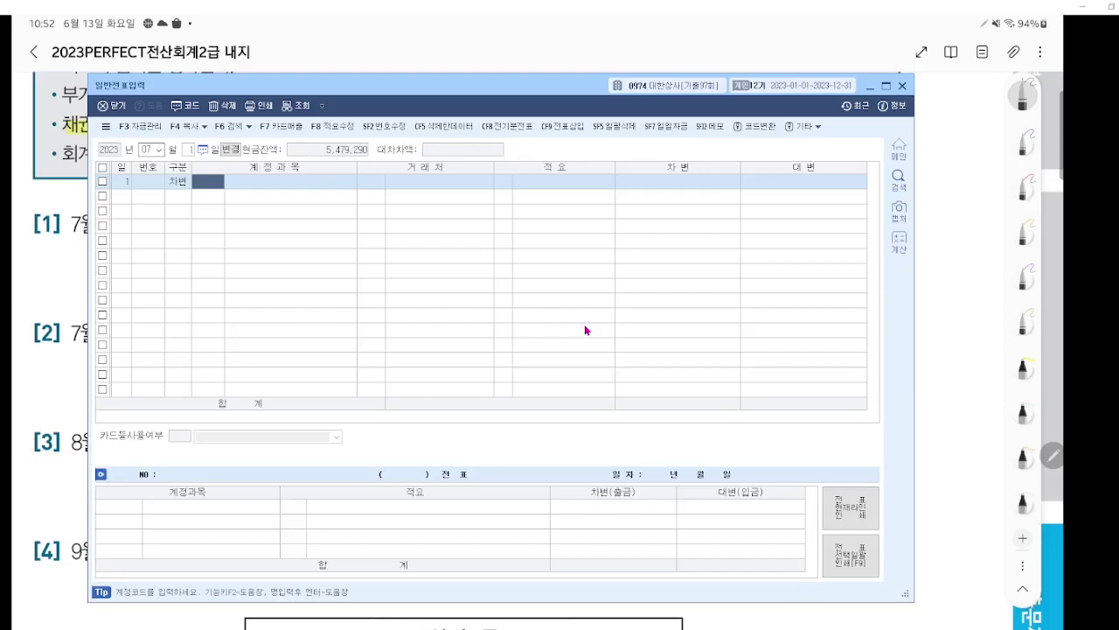
type("선급")
key("Return")
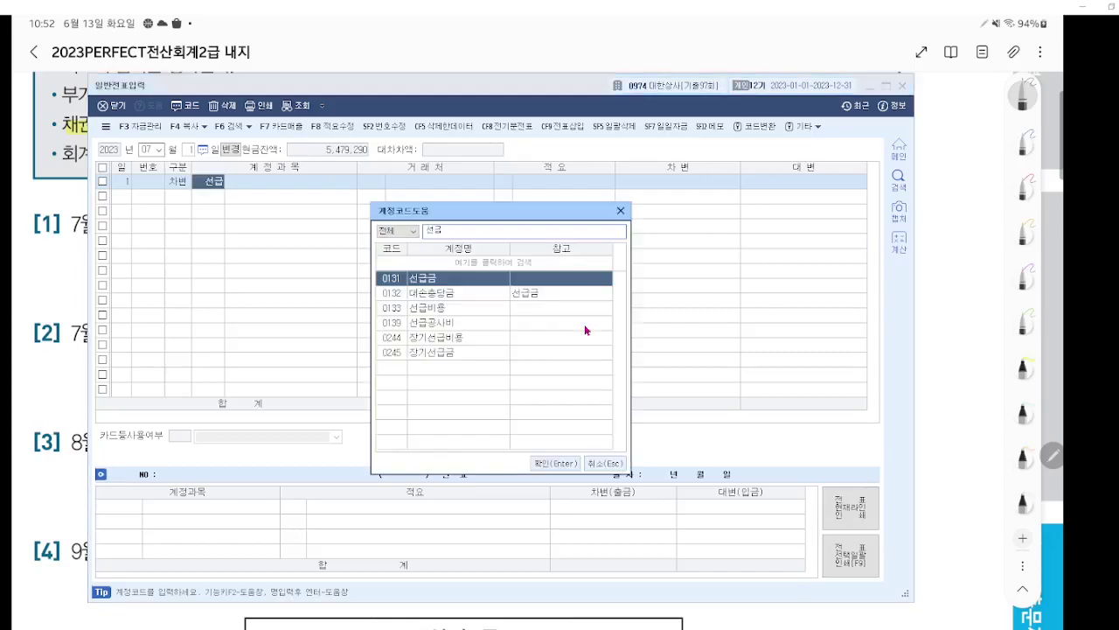
Step: Underline the 0131 선급금 row with the screen pen and choose it as the debit line's account
key("ctrl+F12")
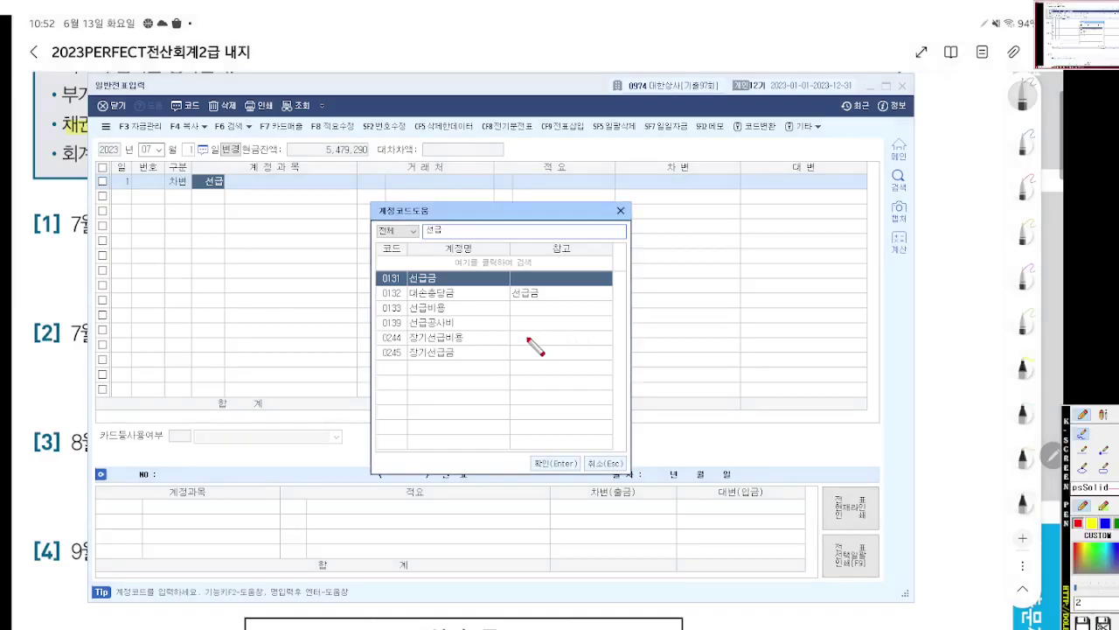
scroll(527, 337, "up", 5)
left_click_drag(527, 337, 534, 390)
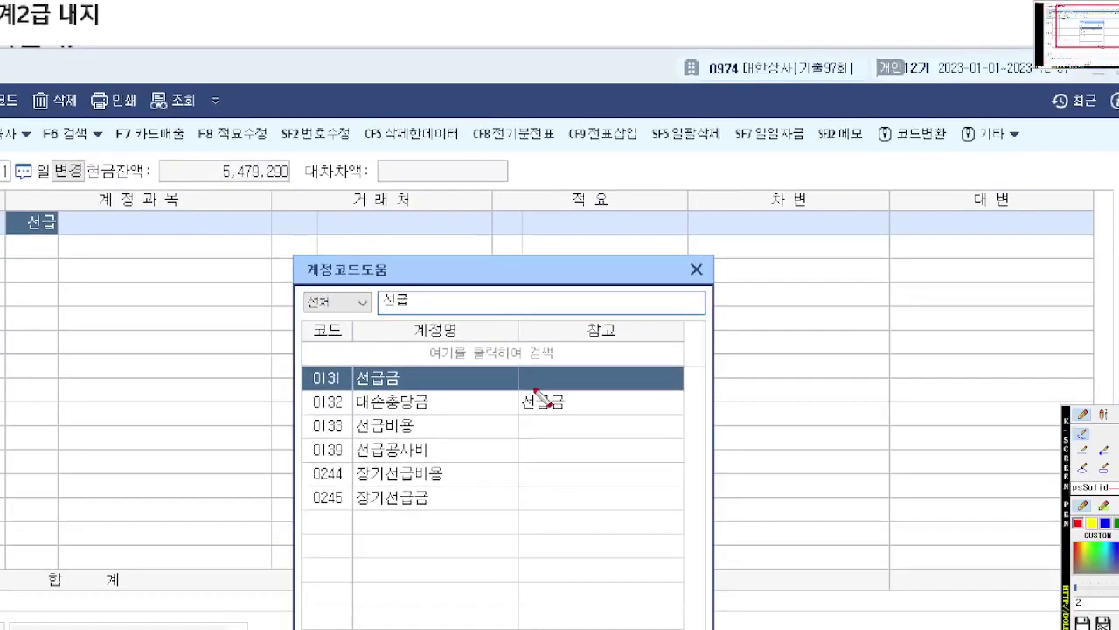
scroll(542, 397, "up", 1)
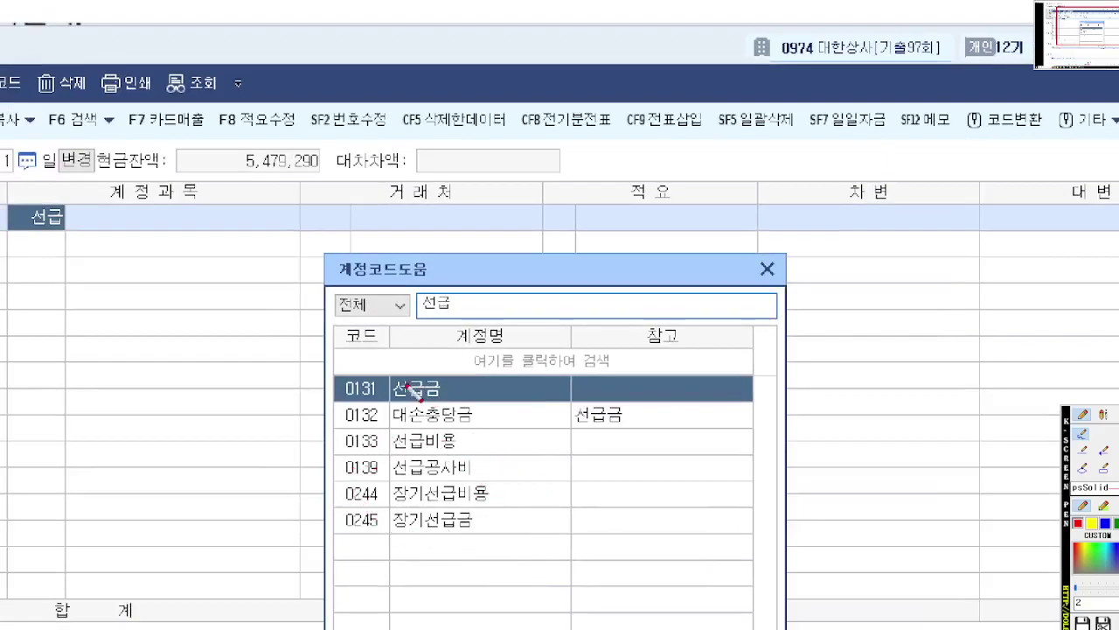
left_click_drag(339, 399, 585, 399)
left_click_drag(472, 401, 656, 399)
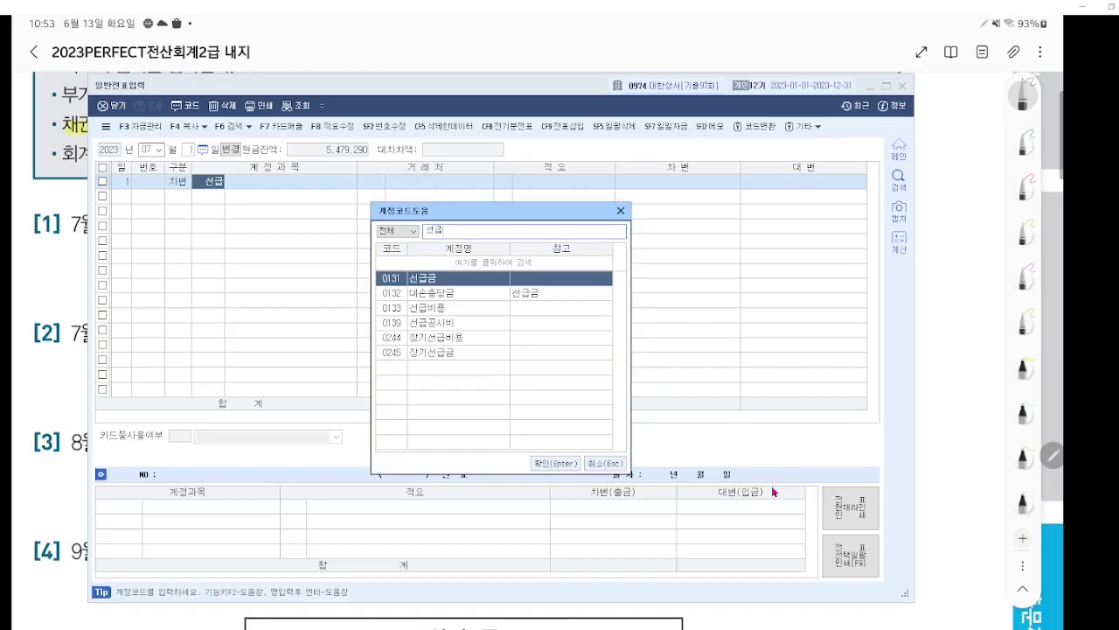
key("Return")
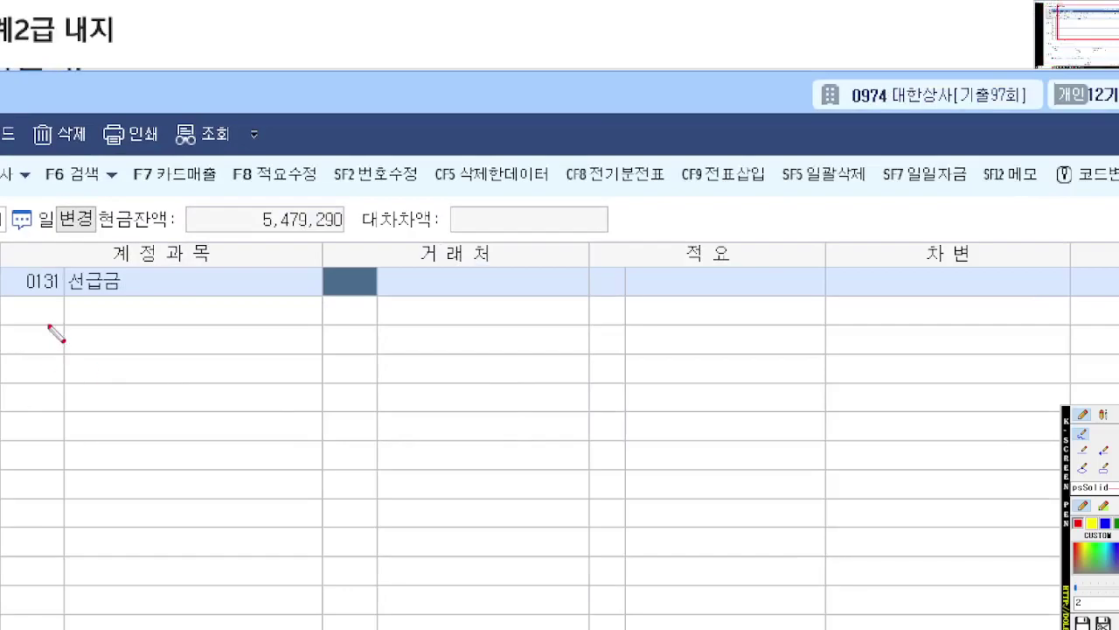
Step: Mark the July 1 line's 선급금 account and its empty 거래처 code field with the screen pen
left_click_drag(0, 306, 142, 306)
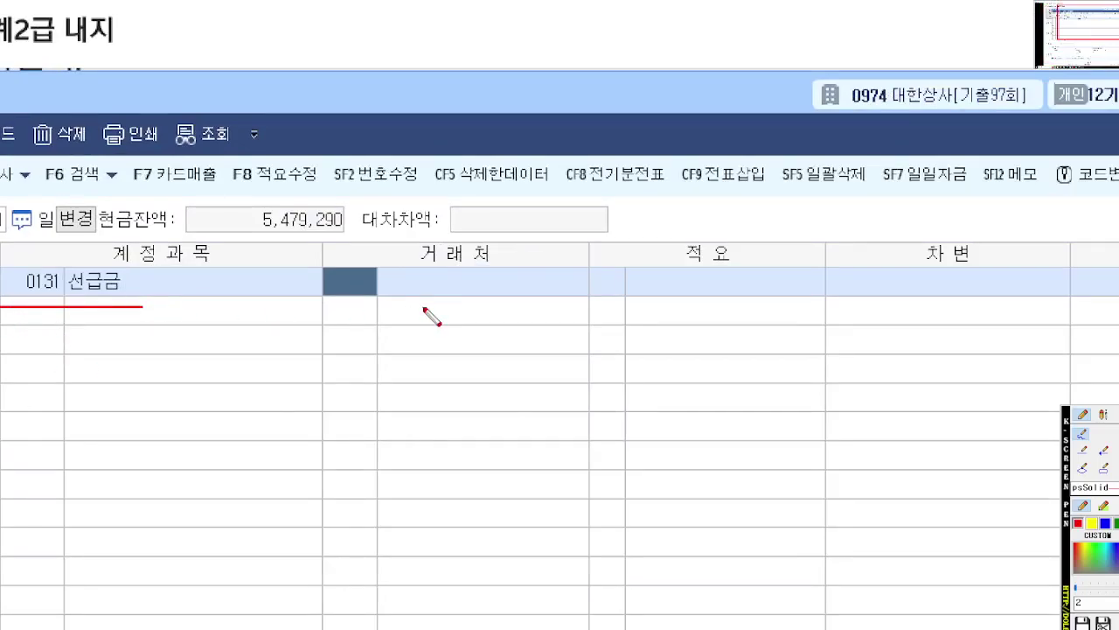
mouse_move(383, 302)
left_mouse_down()
mouse_move(334, 305)
mouse_move(362, 271)
mouse_move(409, 300)
left_mouse_up()
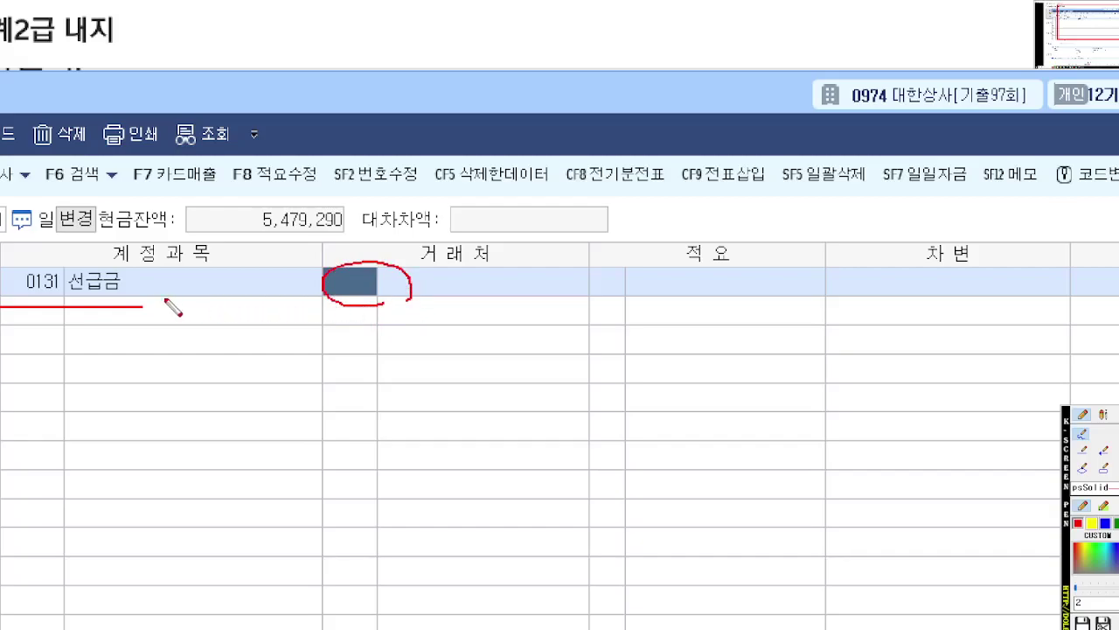
mouse_move(120, 292)
left_mouse_down()
mouse_move(316, 287)
mouse_move(302, 278)
mouse_move(302, 292)
left_mouse_up()
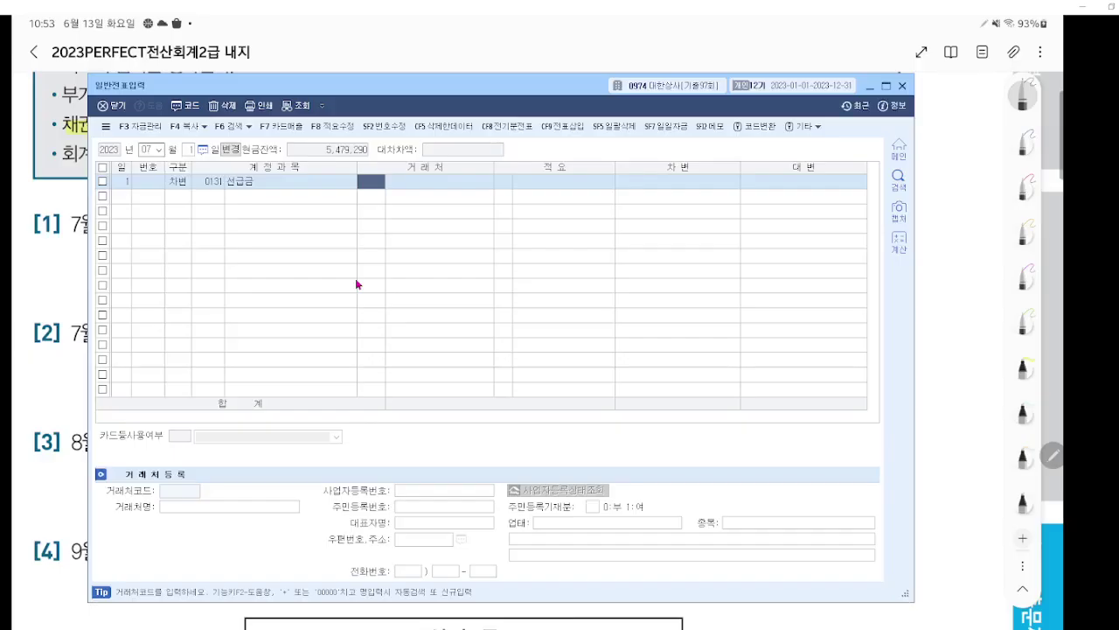
Step: Search the trading partners for 국제 and choose 01026 국제상사 as the 선급금 line's 거래처
type("국ㅈㅔ")
key("Return")
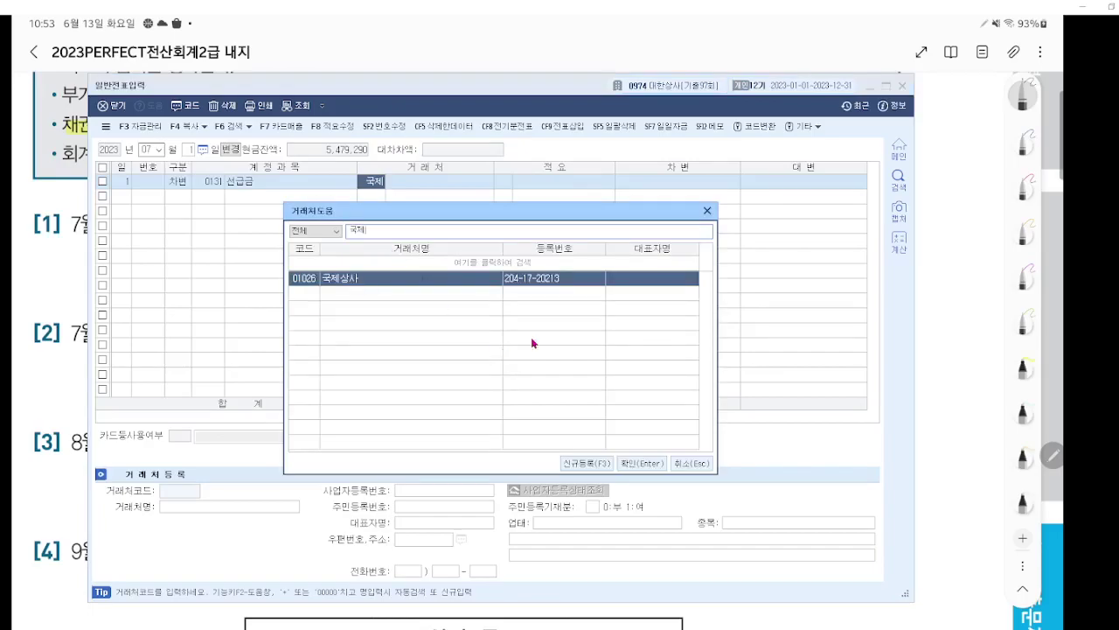
key("ctrl+F12")
scroll(537, 338, "up", 5)
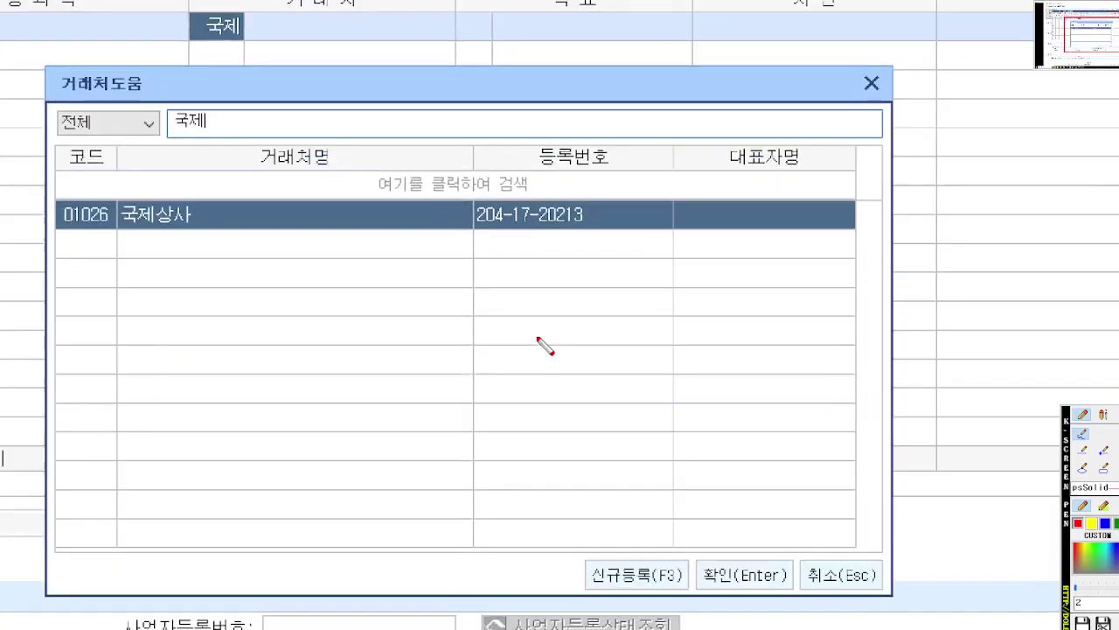
scroll(543, 347, "up", 2)
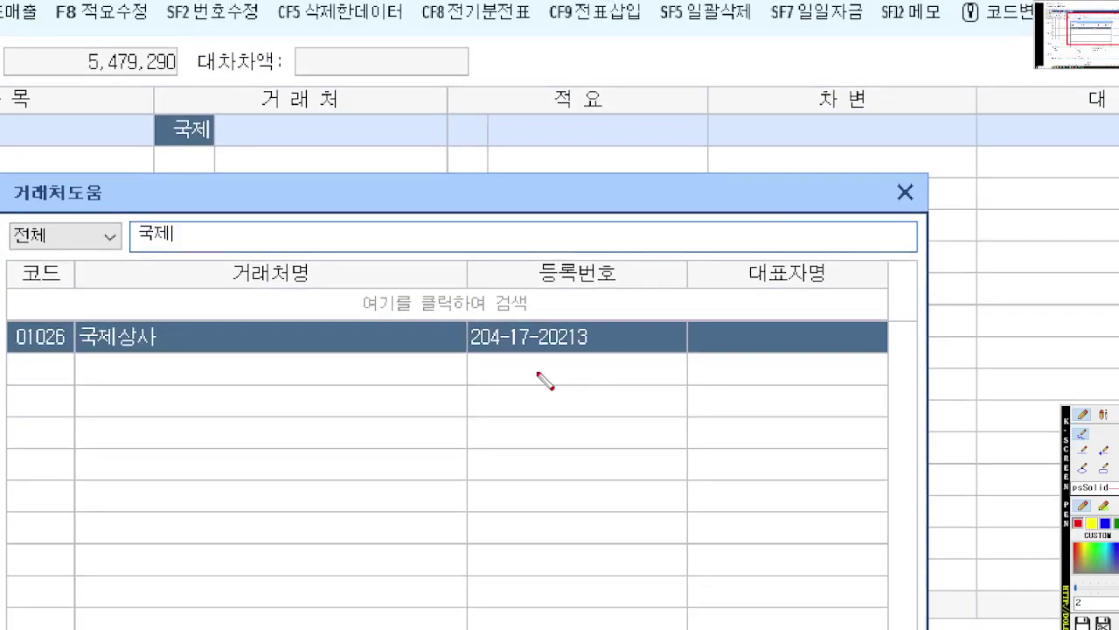
key("ctrl+F12")
key("Return")
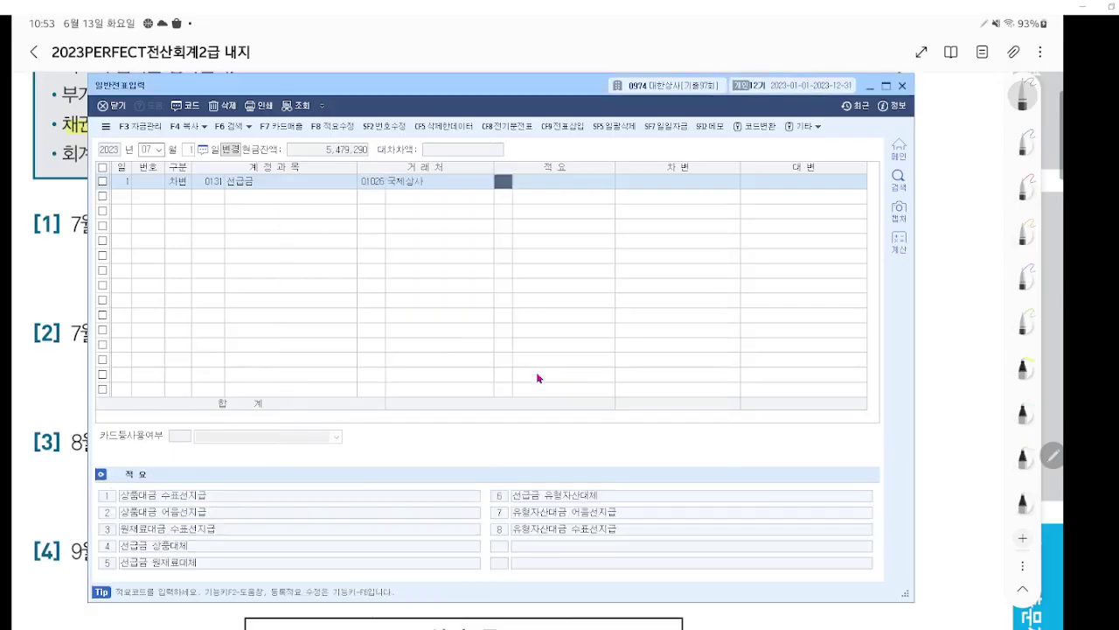
Step: Circle and cross out the 선급금 line's 적요 field with the screen pen, and skip it, leaving it blank
key("ctrl+F12")
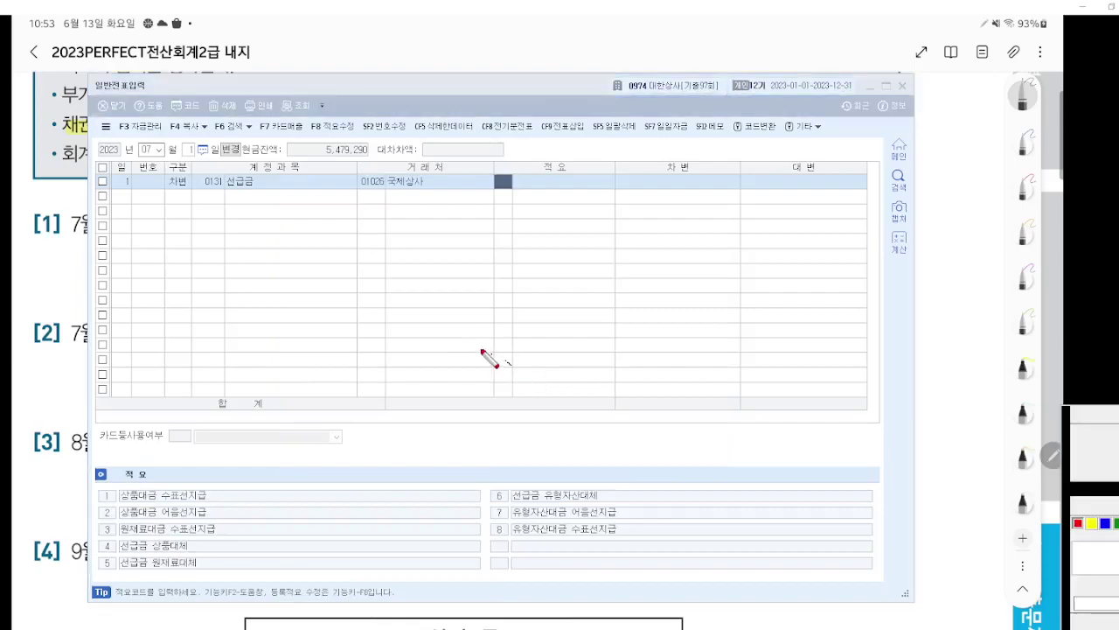
scroll(460, 329, "up", 5)
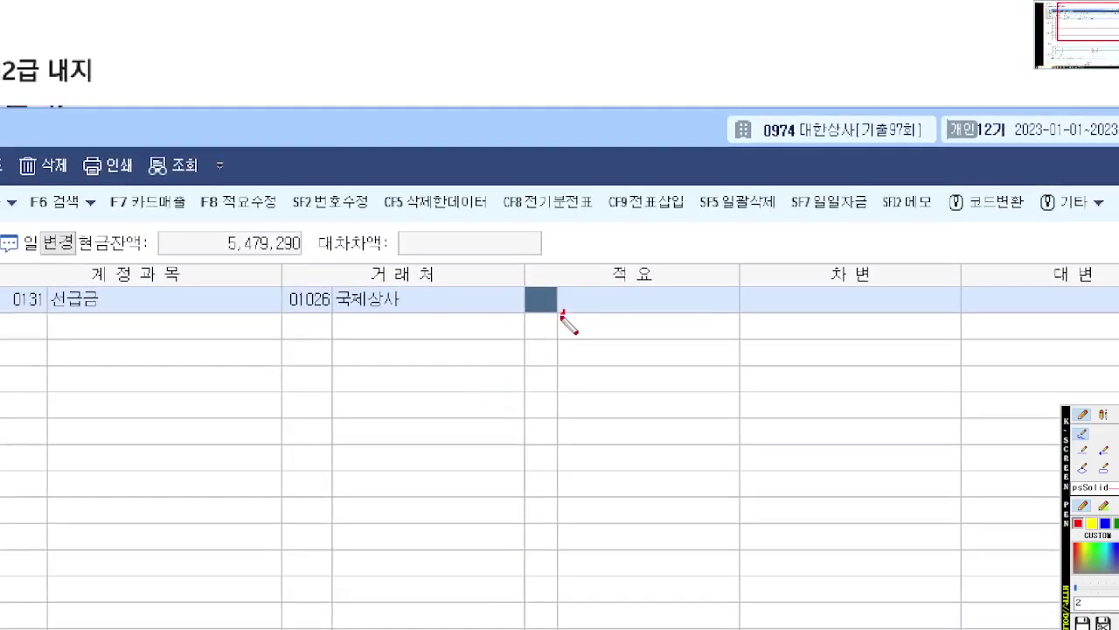
mouse_move(562, 311)
left_mouse_down()
mouse_move(575, 302)
mouse_move(565, 288)
left_mouse_up()
left_click_drag(589, 247, 526, 350)
left_click_drag(514, 221, 591, 371)
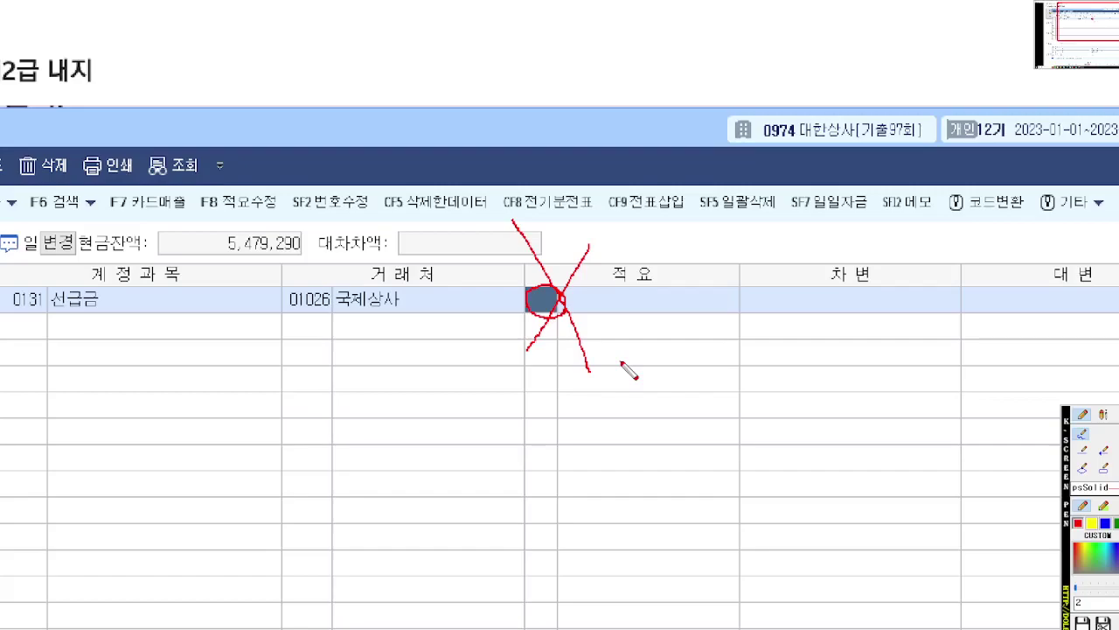
key("Return")
key("Return")
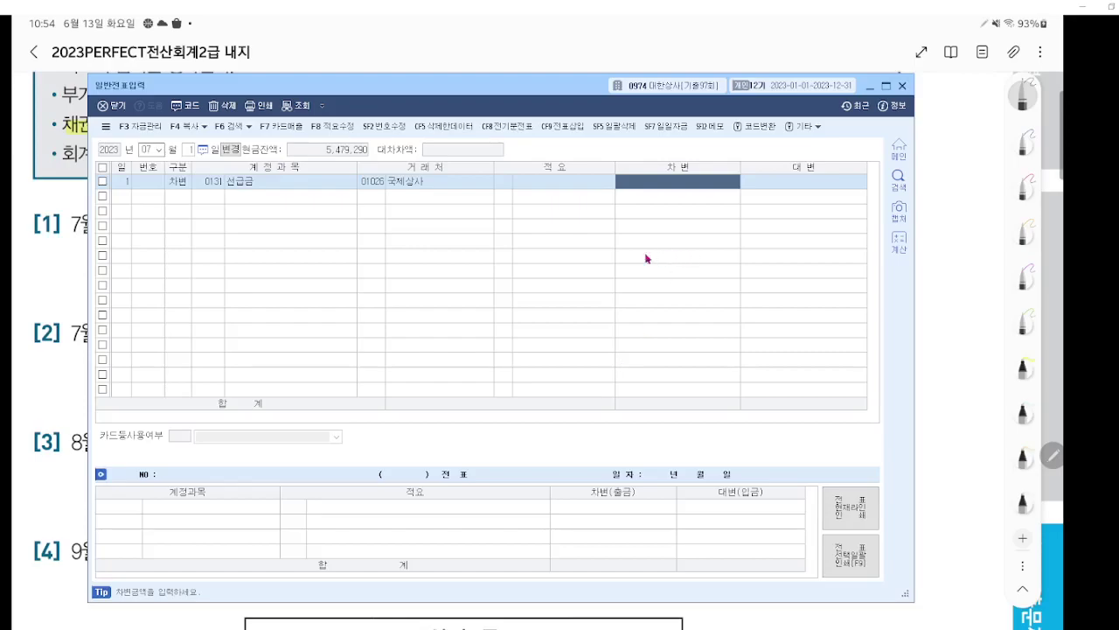
Step: Underline the 선급금 line's 차변 amount field with the screen pen
key("ctrl+1")
scroll(577, 247, "up", 4)
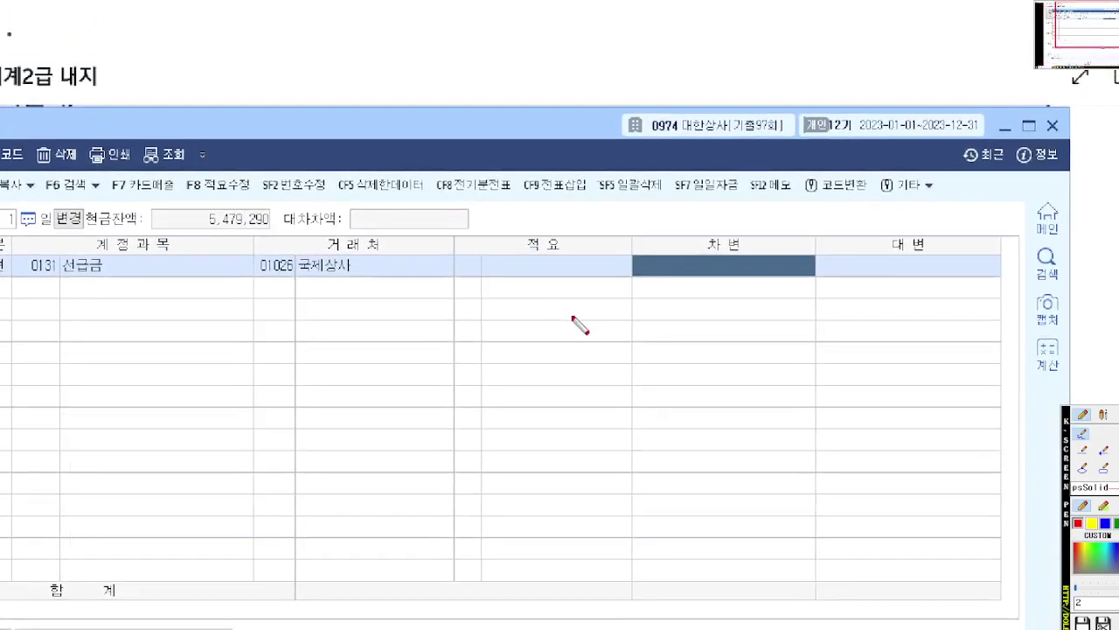
left_click_drag(642, 274, 793, 274)
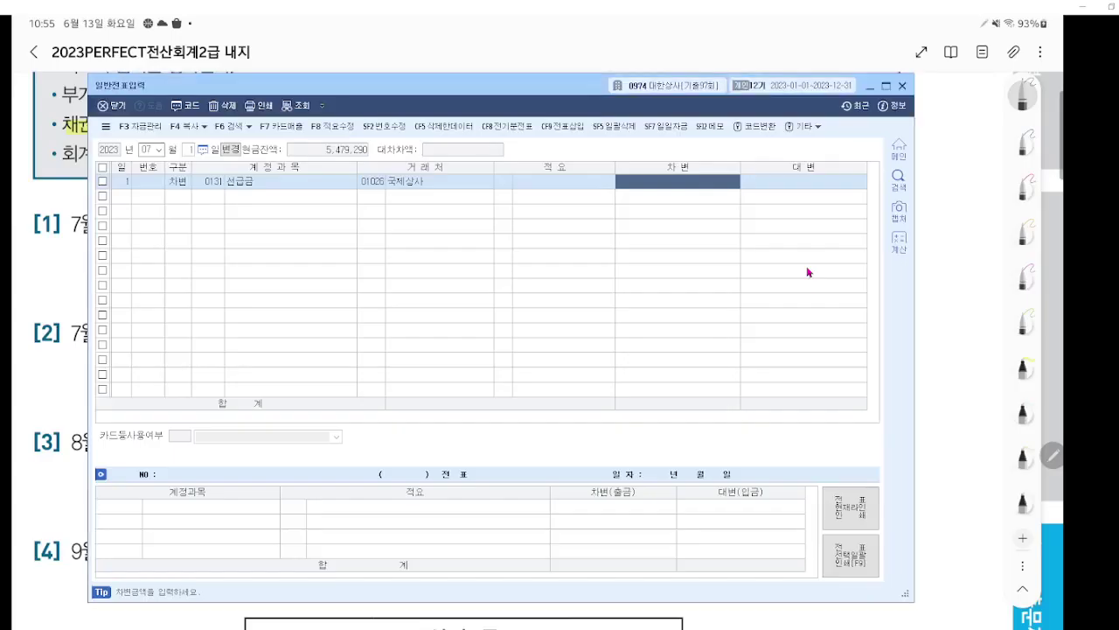
Step: Enter 15,000 as the 선급금 line's 차변 amount and confirm the line
type("15")
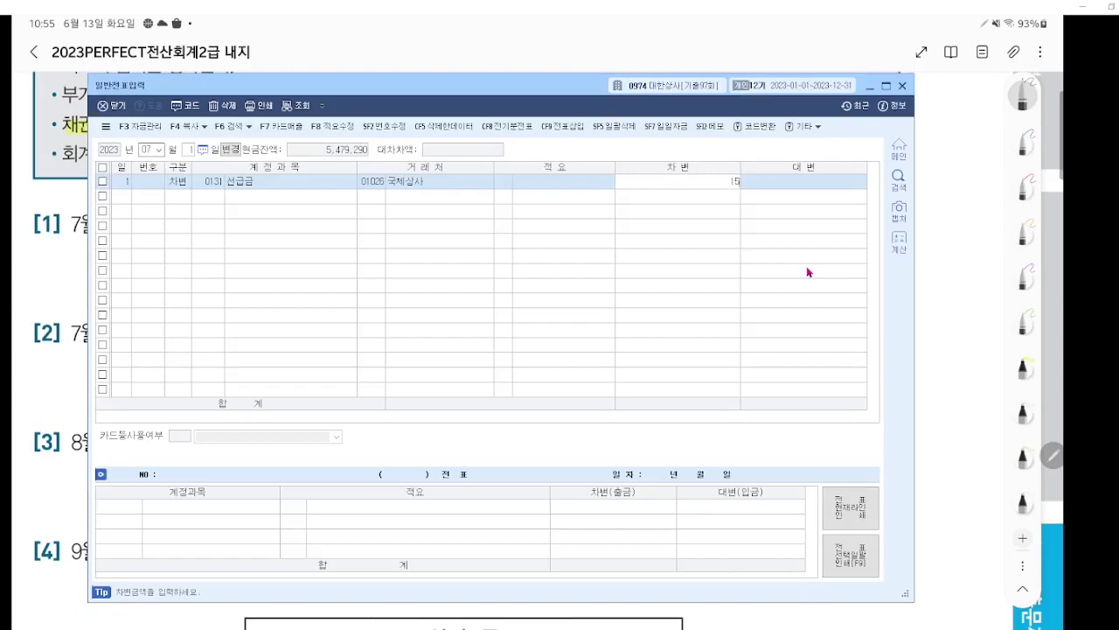
type(",000")
key("ctrl+2")
scroll(801, 266, "up", 5)
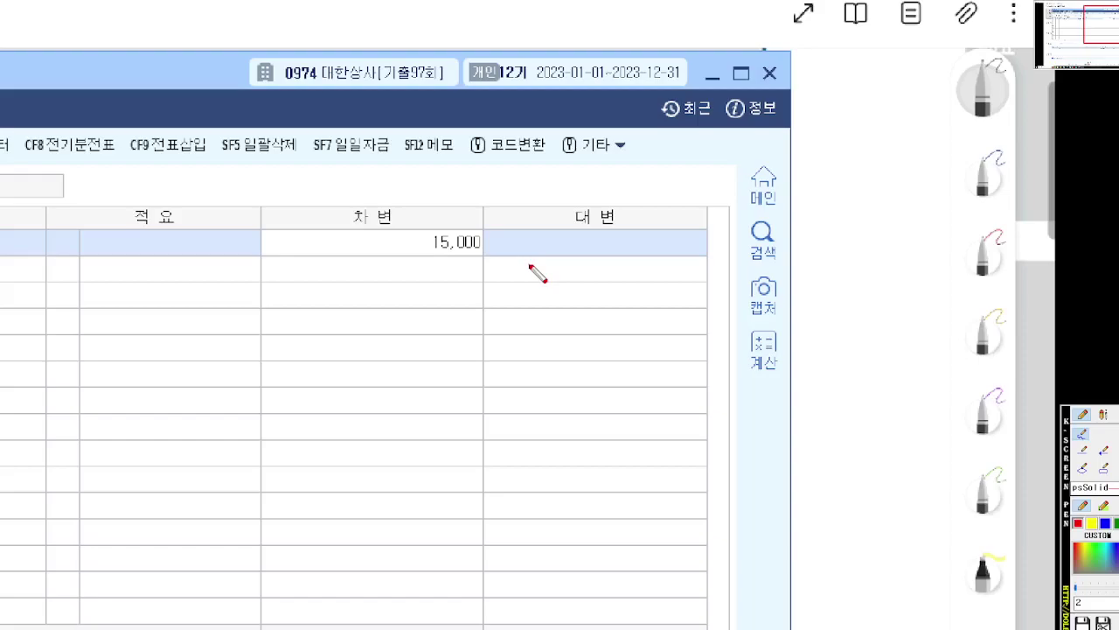
key("Escape")
key("Return")
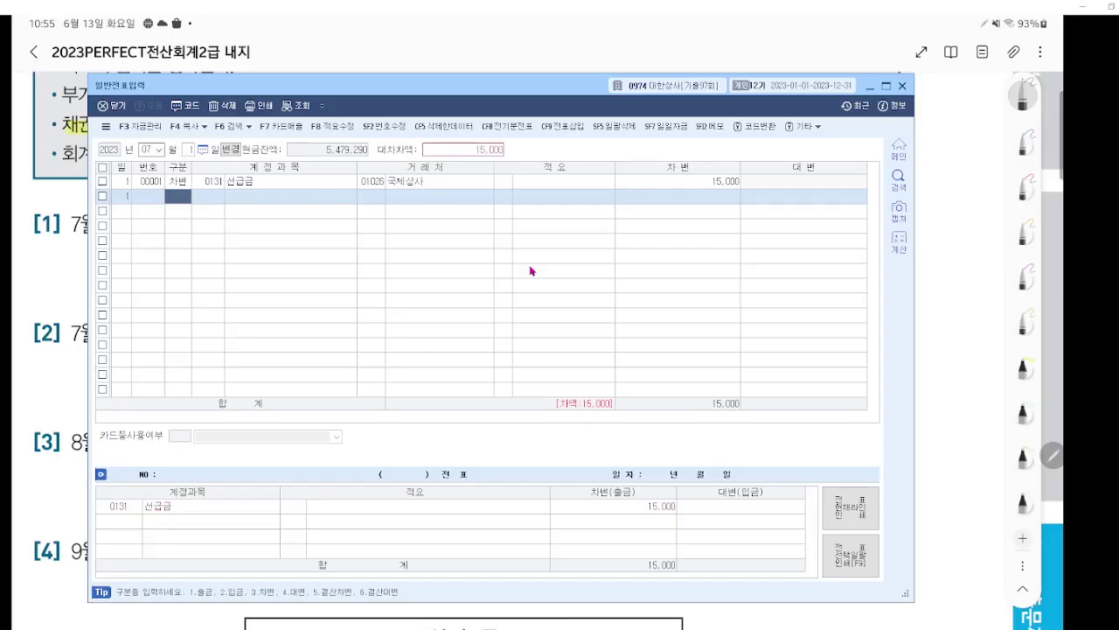
Step: Set the 선급금 line's 차변 amount to 1,500,000 and confirm the line
left_click(702, 187)
left_click(701, 182)
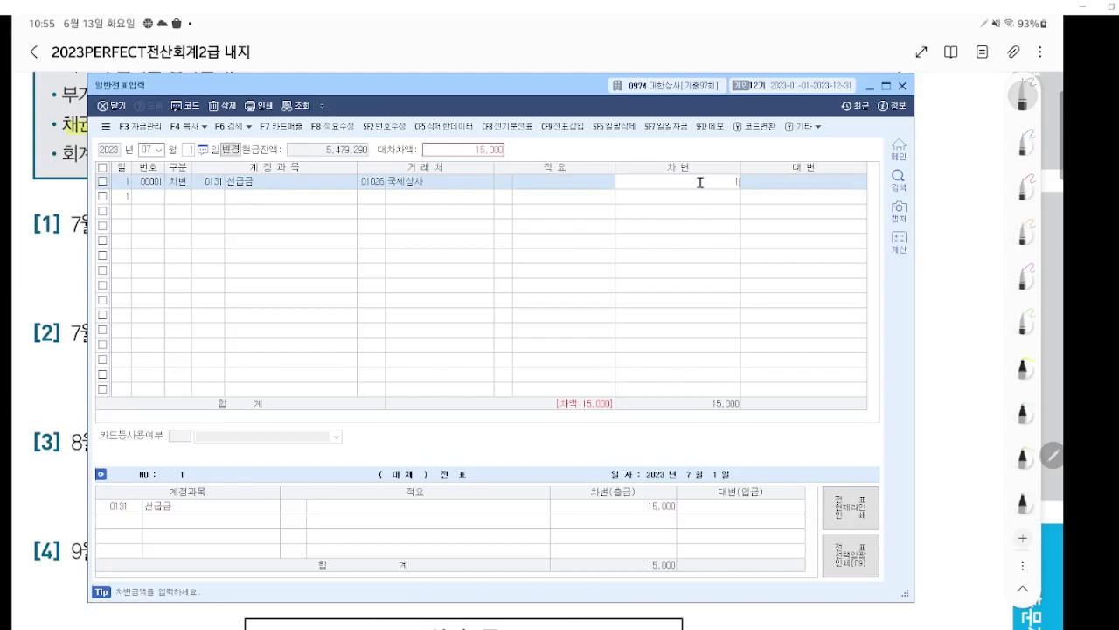
type("1,500,00")
type("00,000")
key("Return")
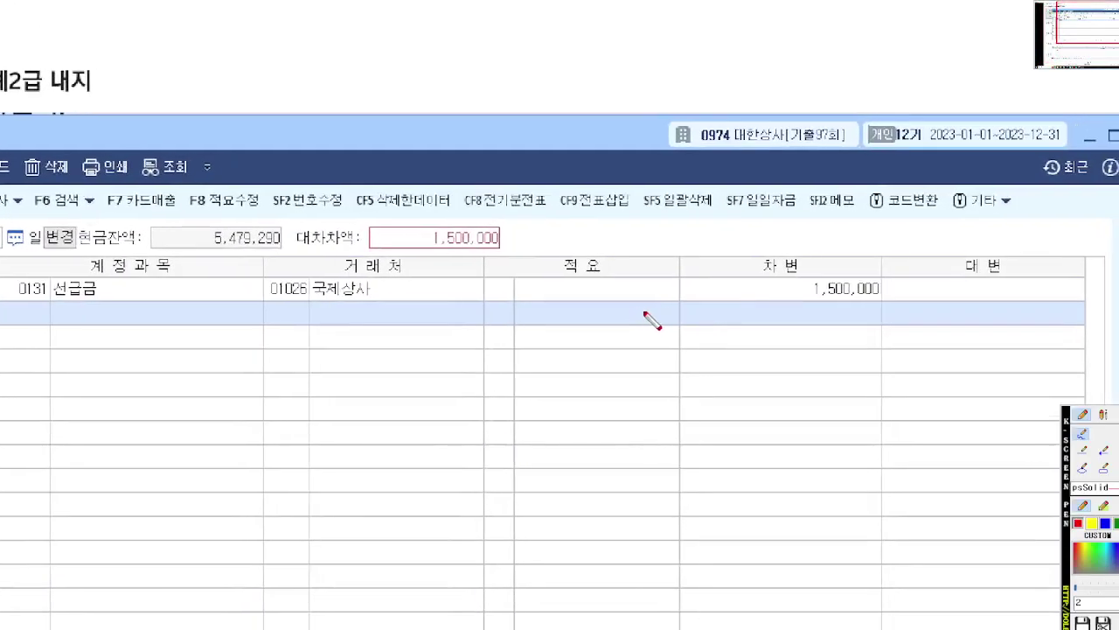
Step: Circle the 01026 국제상사 partner with the screen pen and set the second July 1 line's 구분 to 대변 (4)
mouse_move(355, 313)
left_mouse_down()
mouse_move(276, 252)
mouse_move(433, 284)
mouse_move(341, 312)
left_mouse_up()
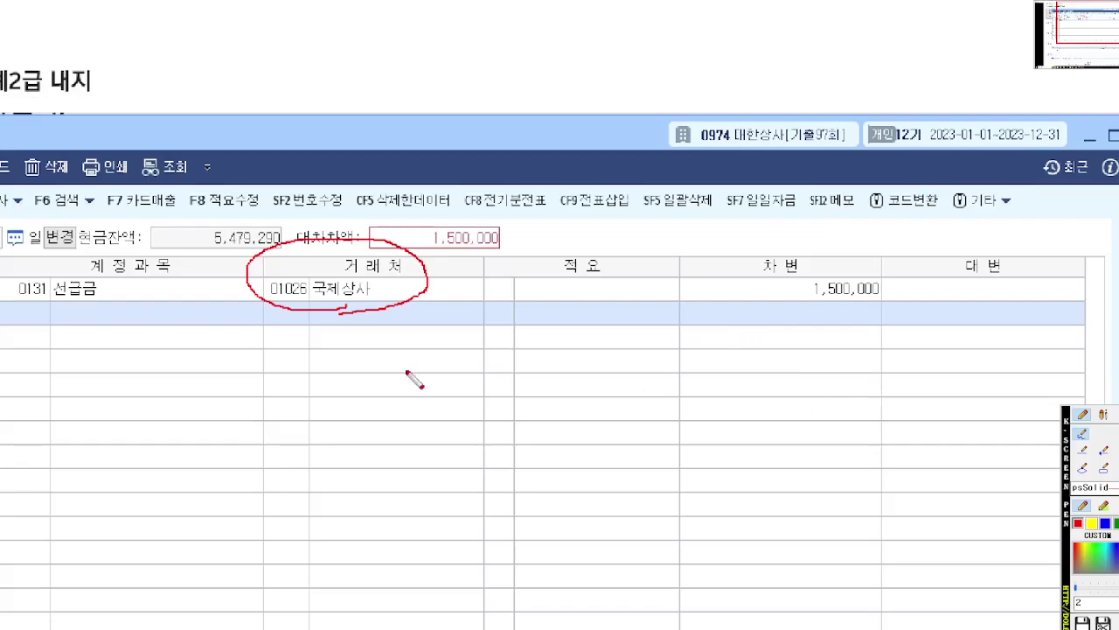
left_click_drag(1, 317, 17, 317)
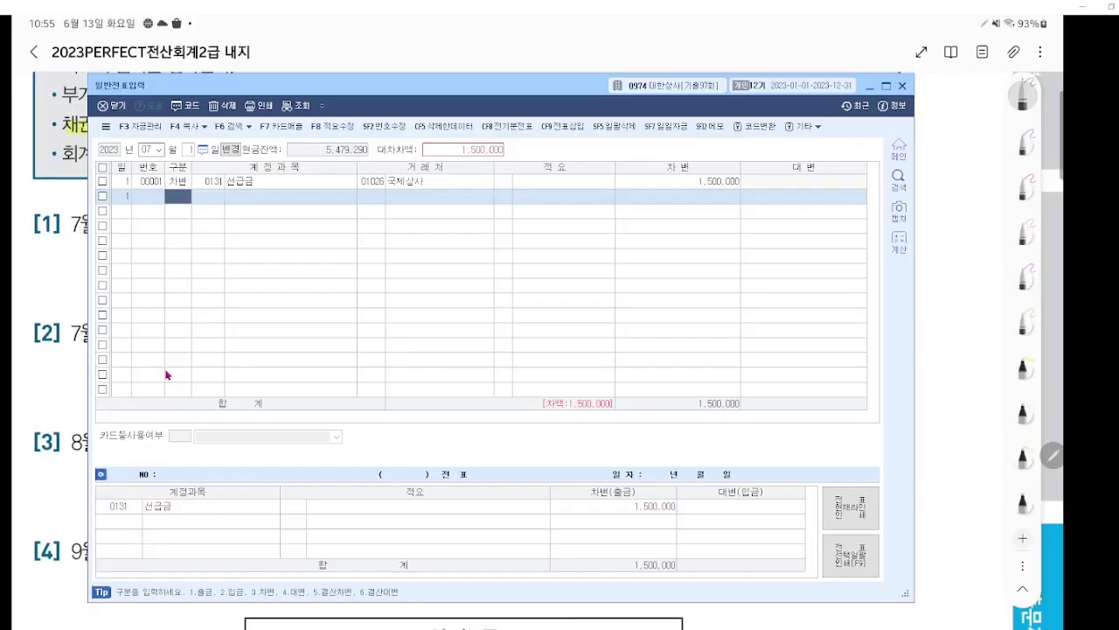
type("4")
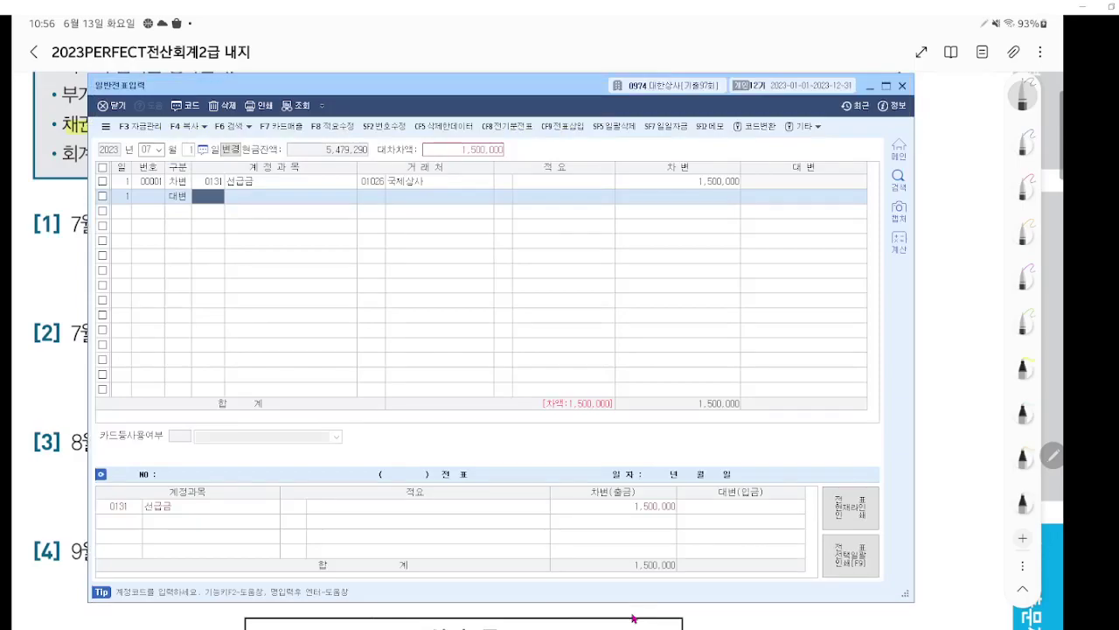
Step: Search the account codes for 당좌, underline 0102 당좌예금 with the screen pen, and choose it as the credit line's account
type("당ㅈㅘ")
key("Return")
key("ctrl+2")
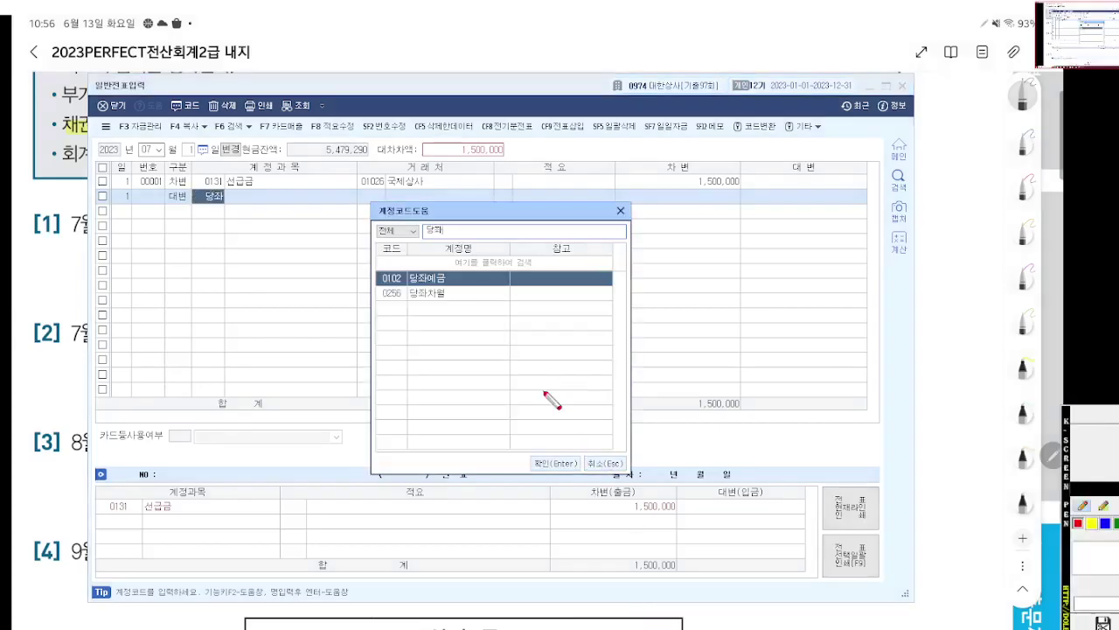
scroll(504, 368, "up", 2)
scroll(511, 374, "up", 3)
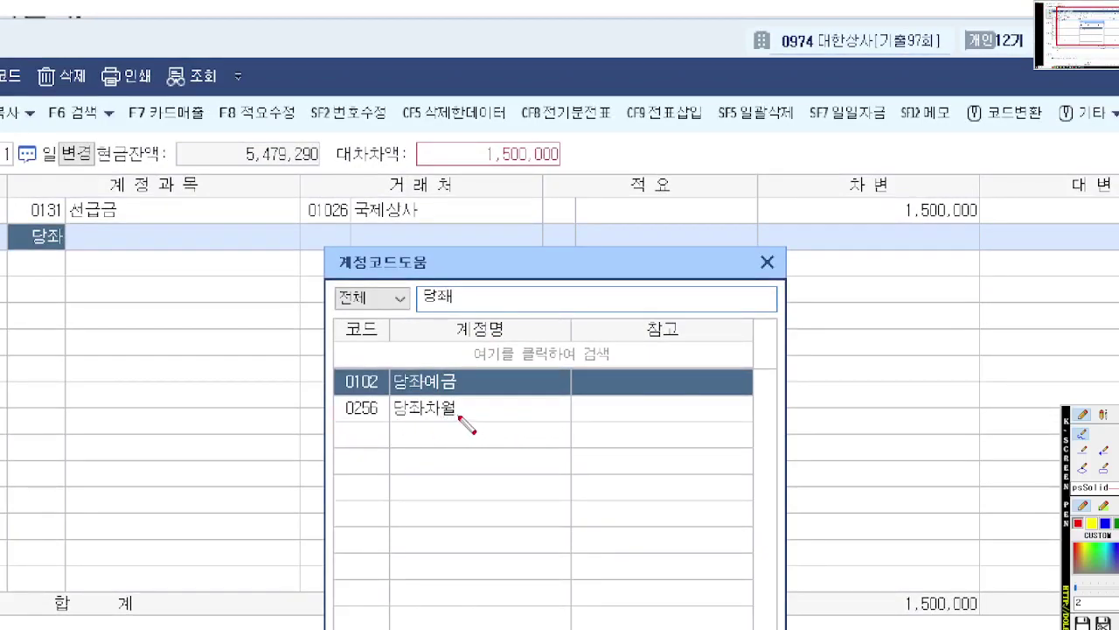
left_click_drag(341, 392, 742, 393)
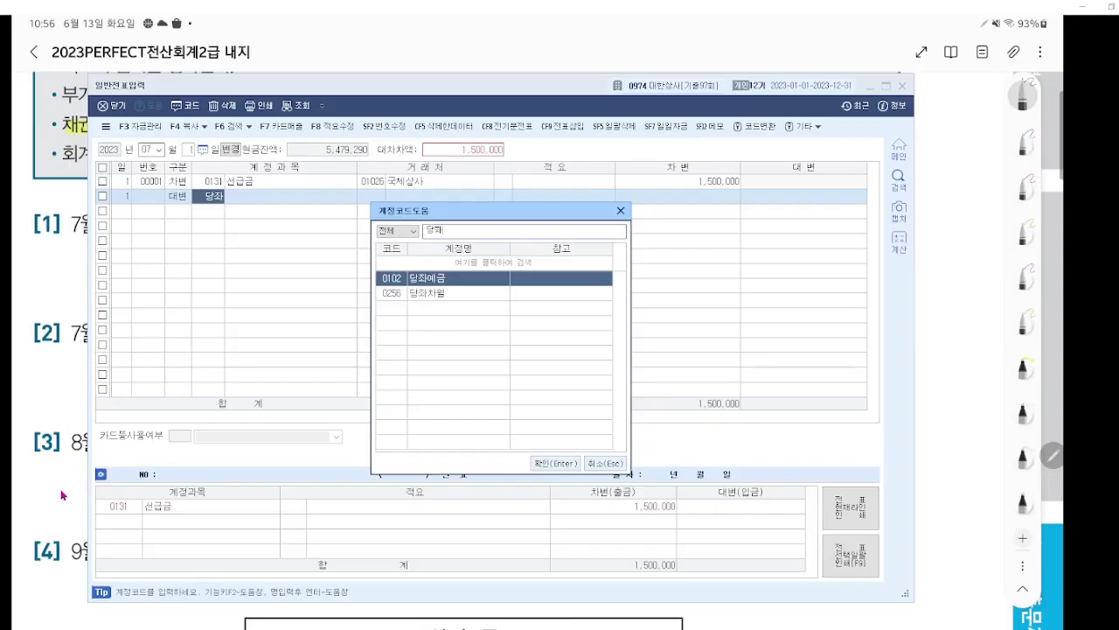
key("Return")
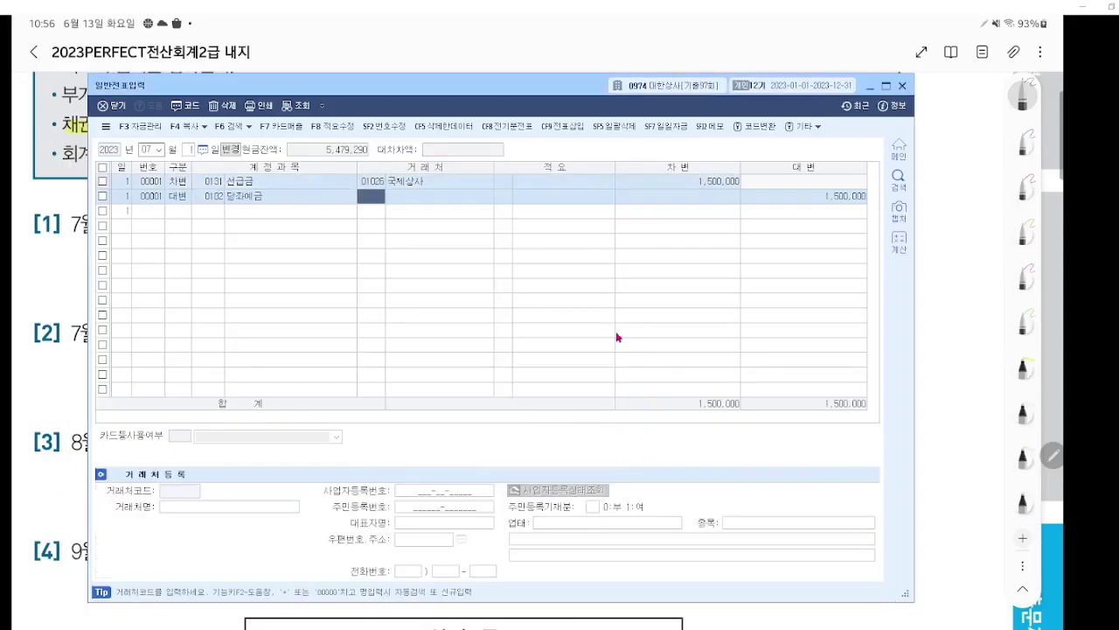
Step: Carry the partner 국제상사 down to the 당좌예금 line's 거래처 field and clear it again
key("ctrl+grave")
scroll(435, 254, "up", 5)
key("Return")
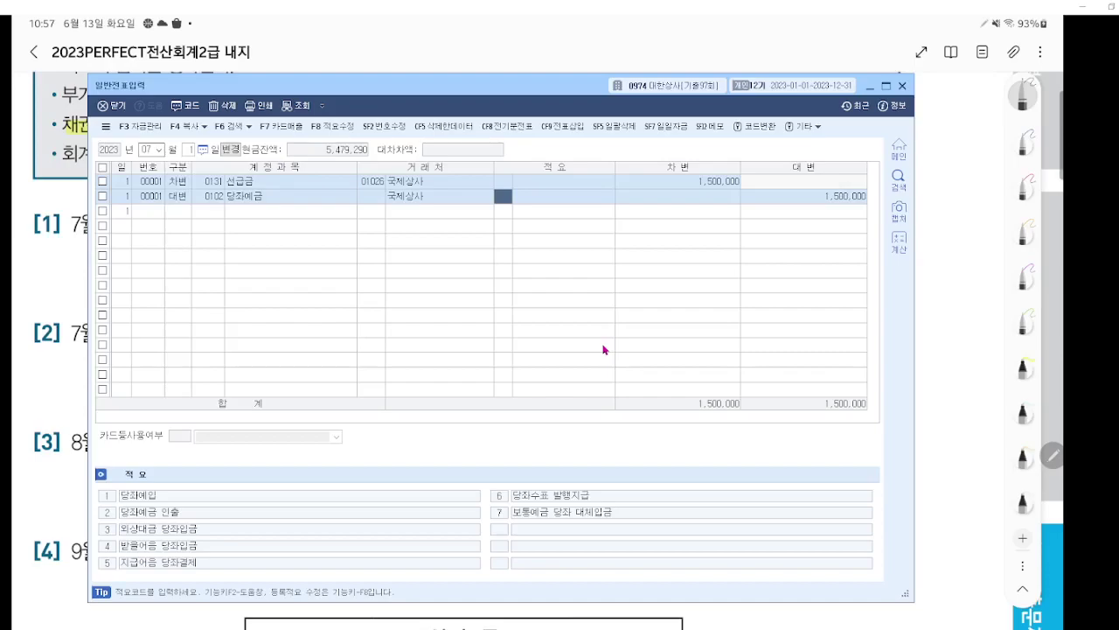
key("Left")
key("space")
key("Return")
key("Left")
key("Left")
key("Left")
key("Right")
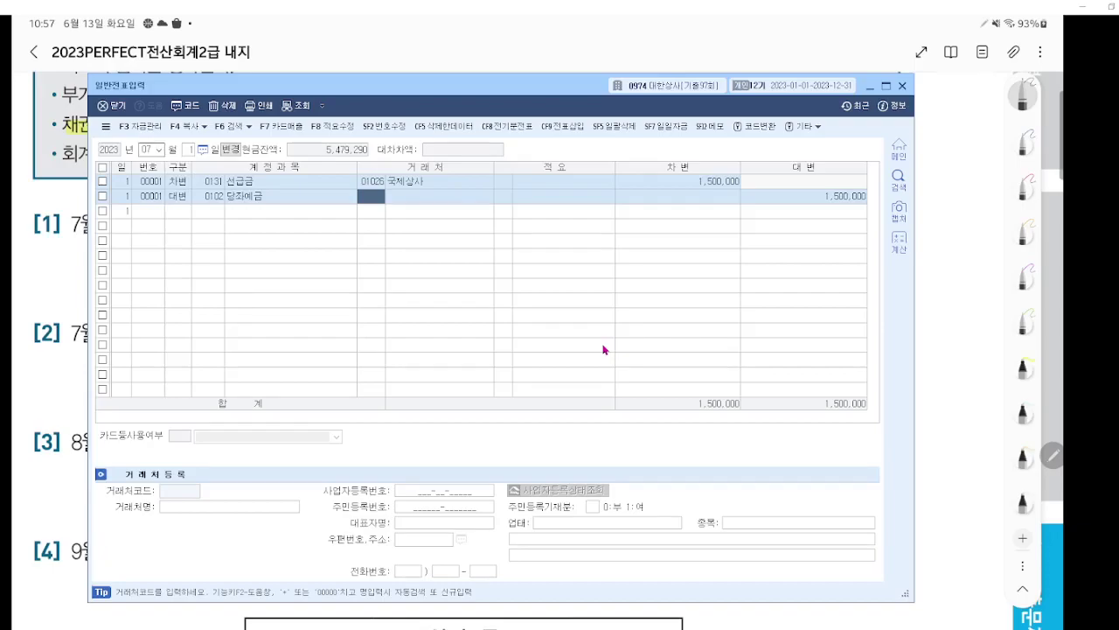
Step: Move across the 당좌예금 line from its account code to the 대변 amount and back, leaving 거래처 and 적요 blank
key("Left")
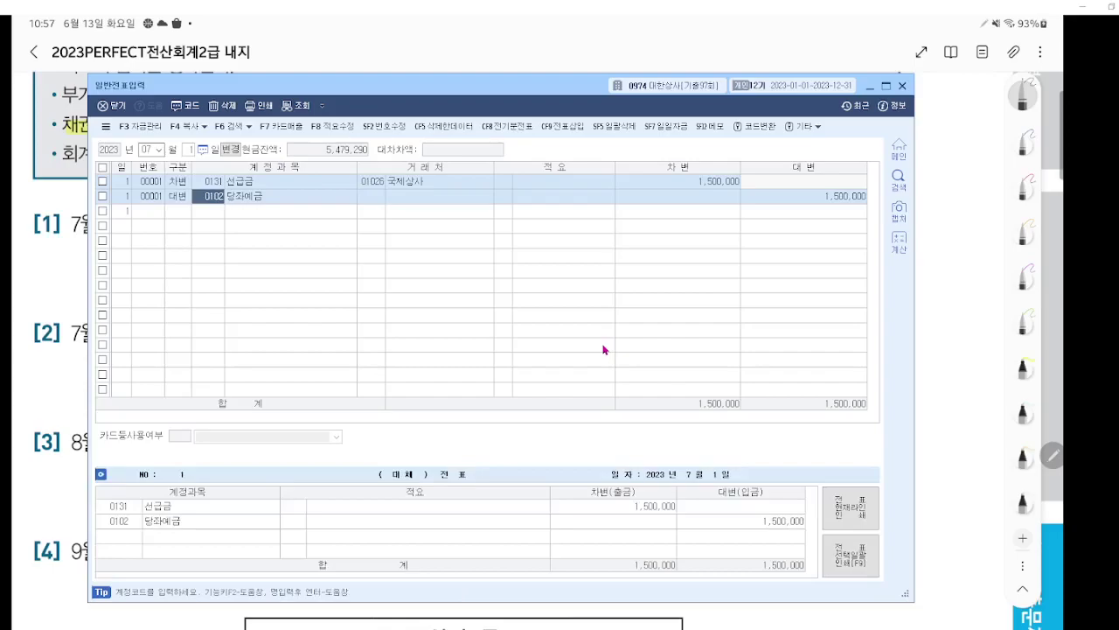
key("Right")
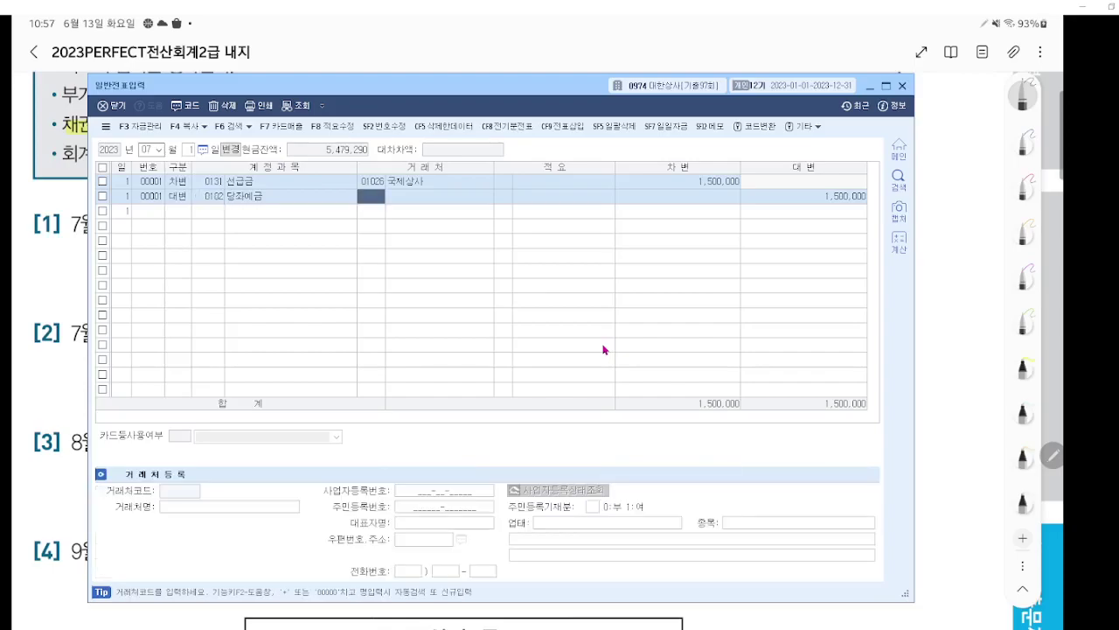
key("Right")
key("Right")
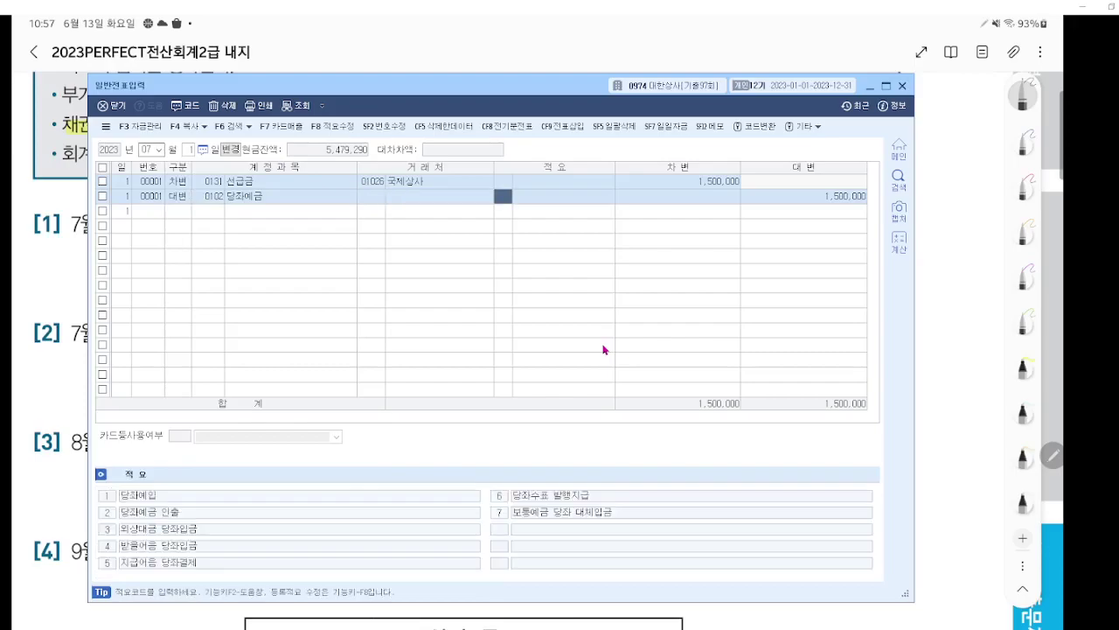
key("Return")
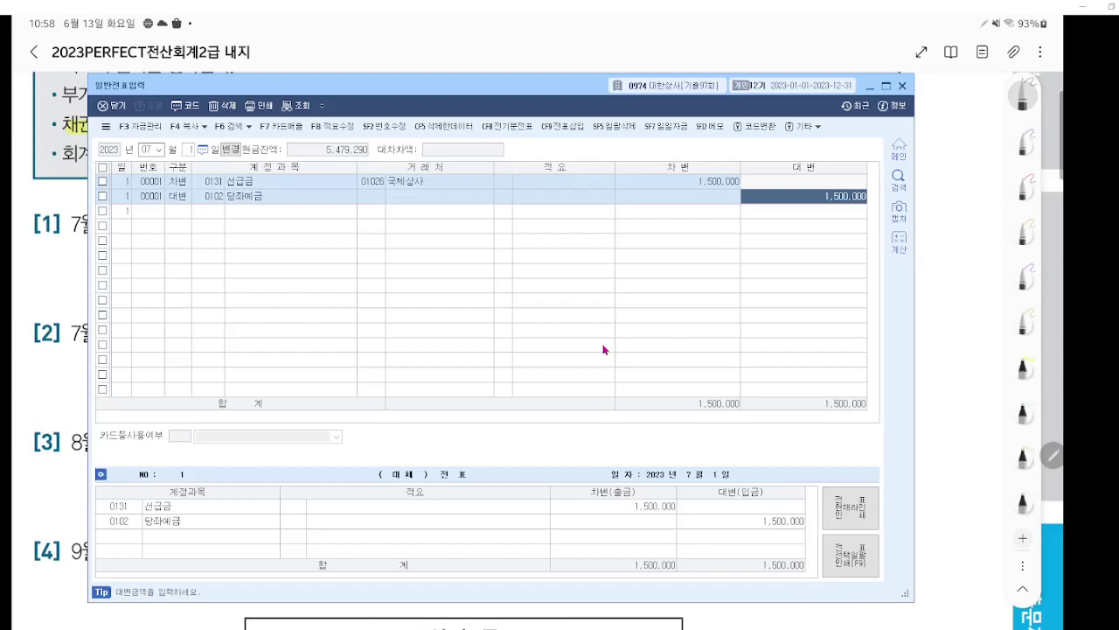
key("Left")
key("Left")
key("Left")
key("Left")
key("Left")
key("Left")
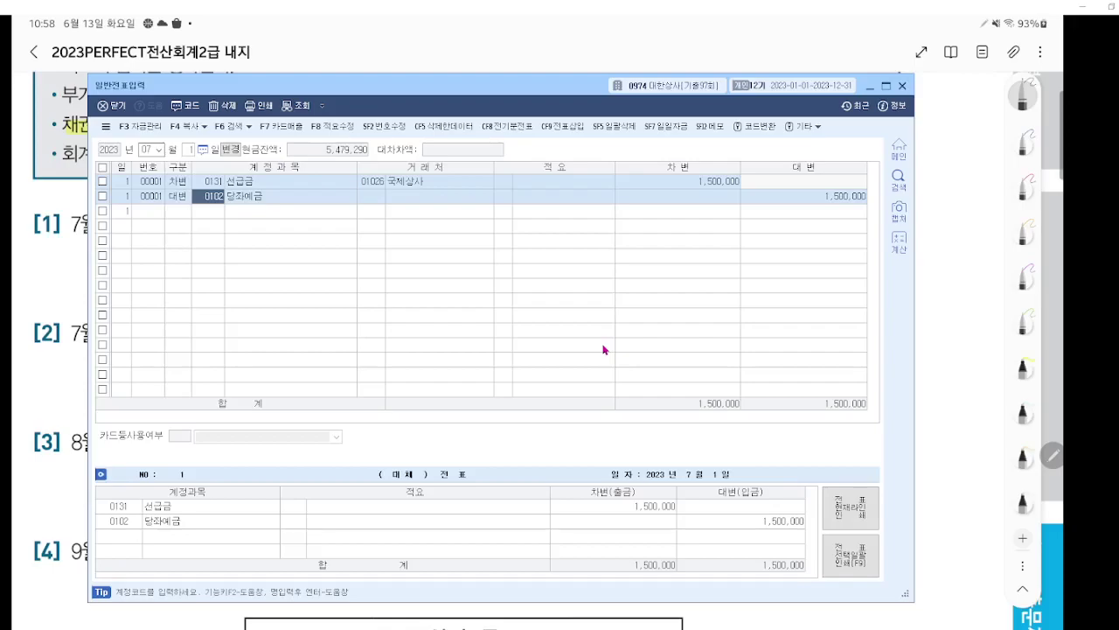
Step: Confirm the 당좌예금 line with a 대변 amount of 1,500,000, and return to the exam document's list of transactions
key("Return")
key("Return")
key("Return")
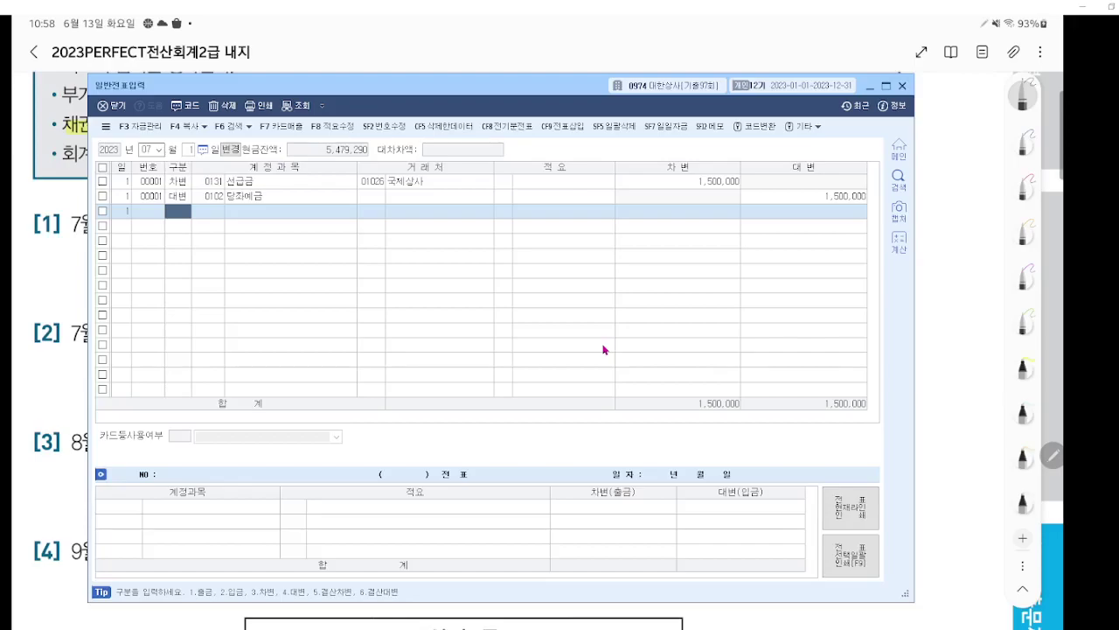
scroll(560, 350, "down", 3)
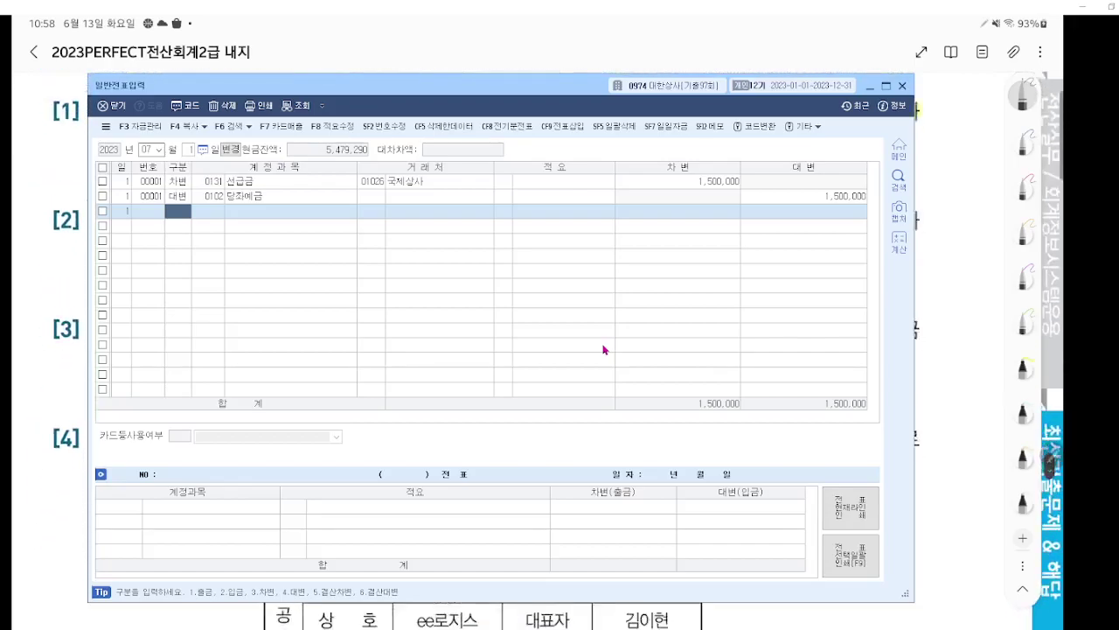
scroll(604, 350, "up", 2)
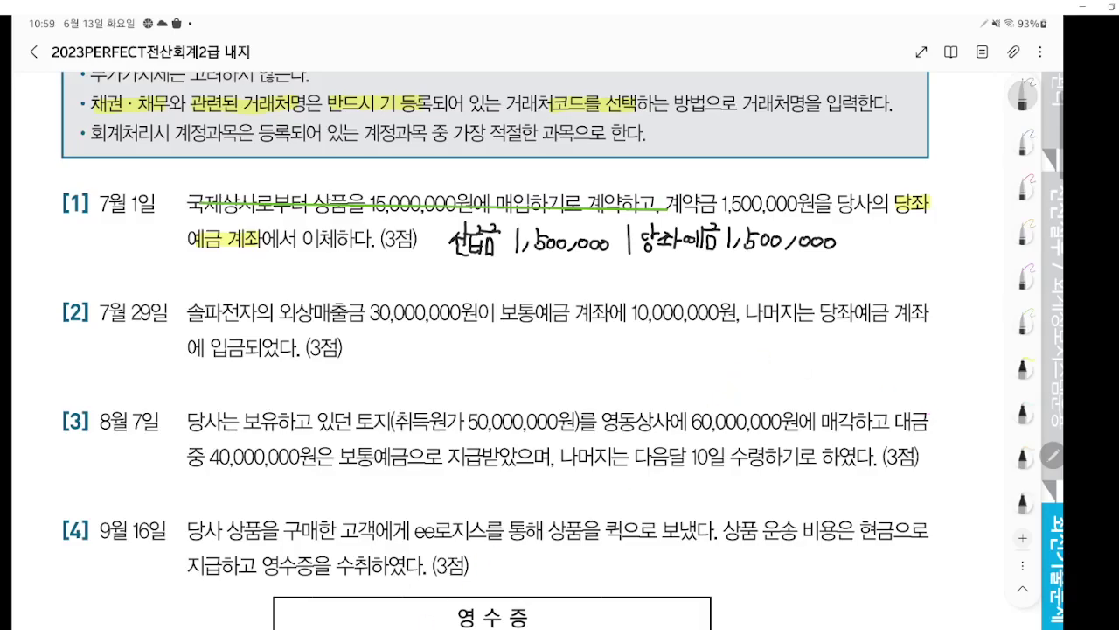
Step: Open July 29 in 일반전표입력, recheck the transaction text in the exam document, and return to the voucher entry
key("alt+Tab")
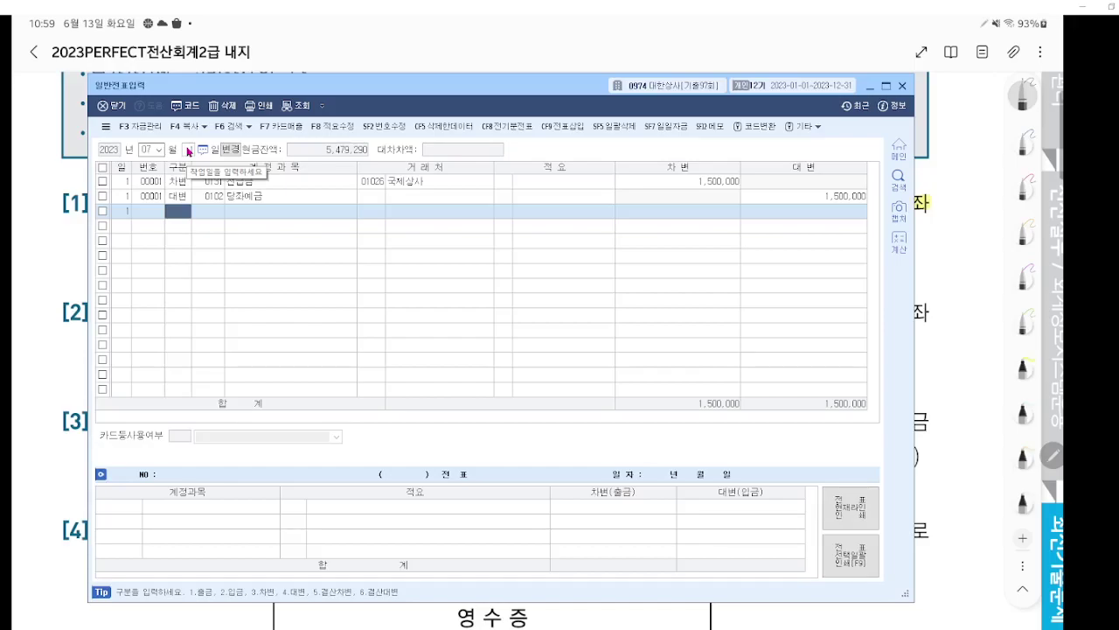
left_click(188, 151)
type("29")
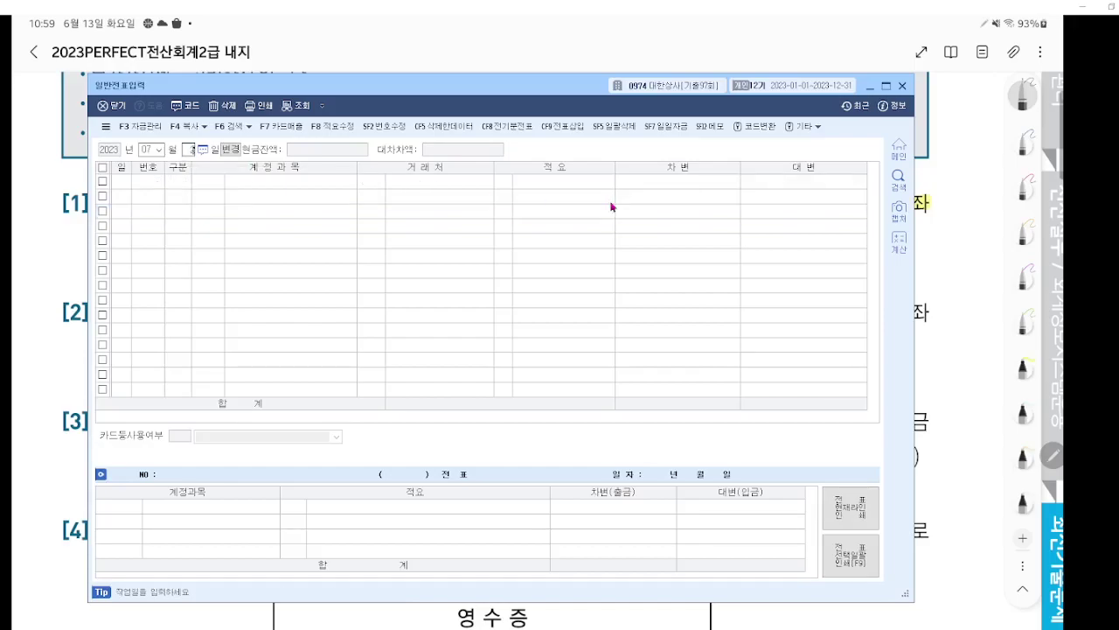
key("Return")
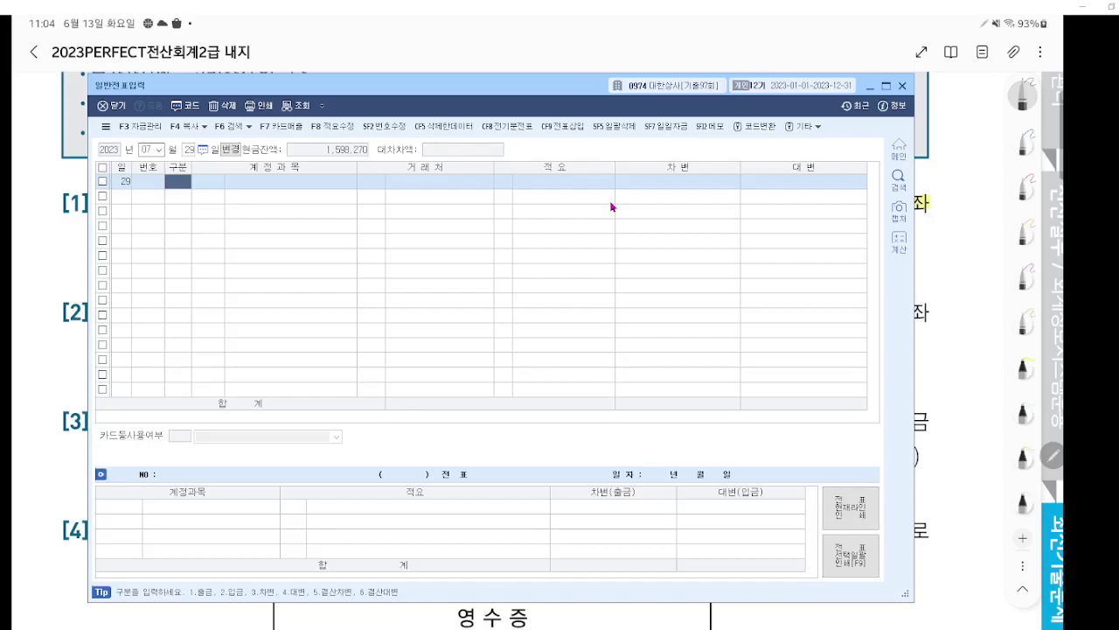
left_click(955, 315)
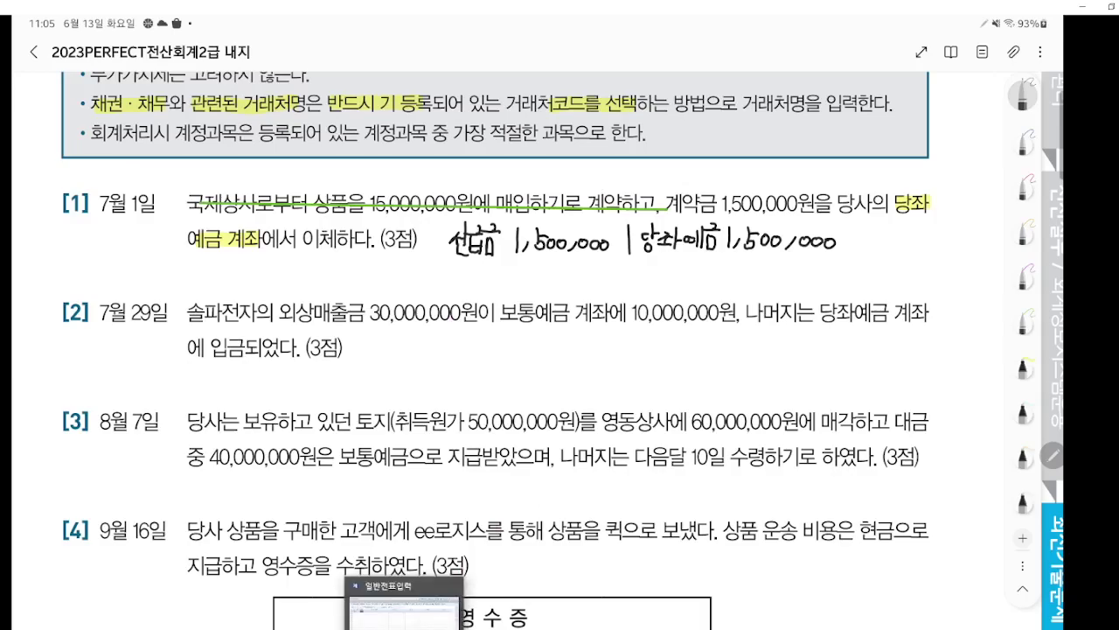
left_click(402, 612)
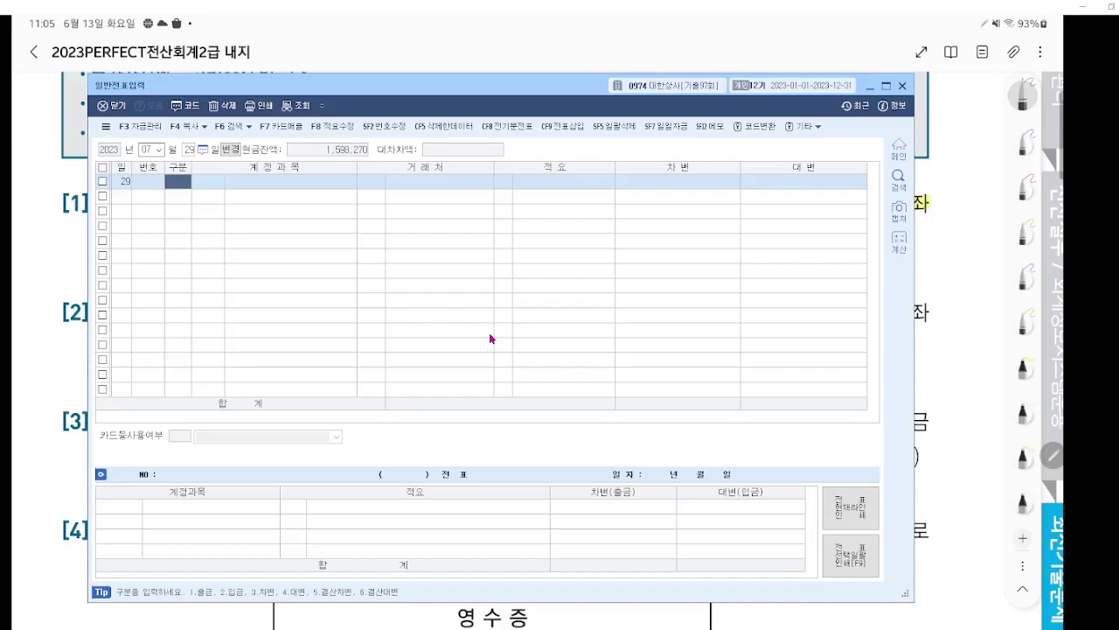
Step: Enter a 차변 line for account 0103 보통예금 with 10,000,000, leaving 거래처 and 적요 blank
key("3")
key("Return")
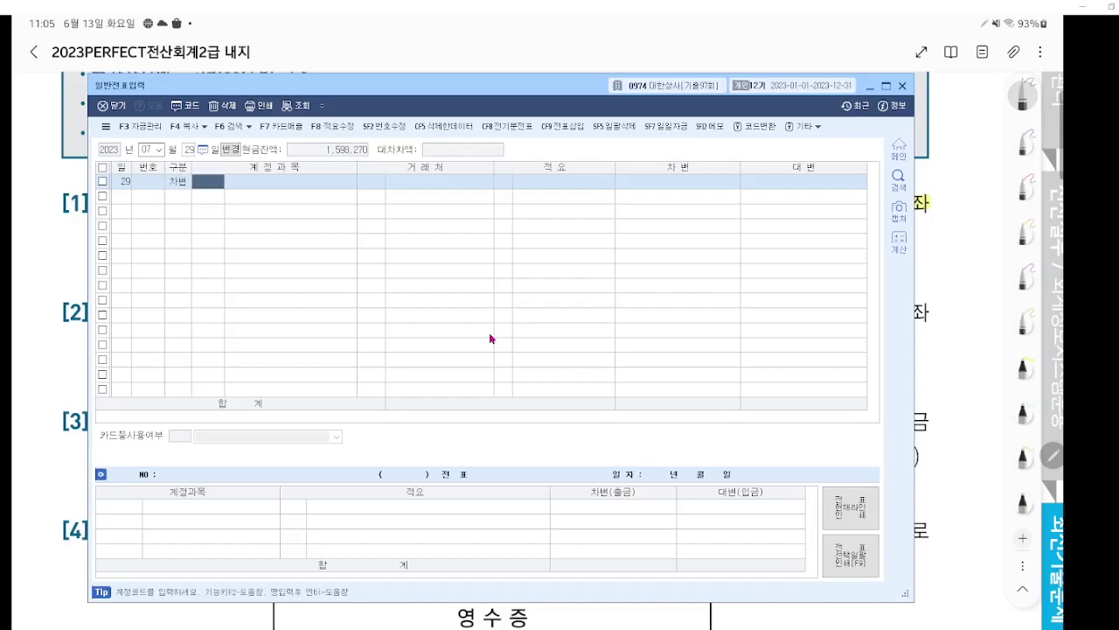
type("103")
key("Return")
key("Return")
key("Return")
key("Return")
key("Return")
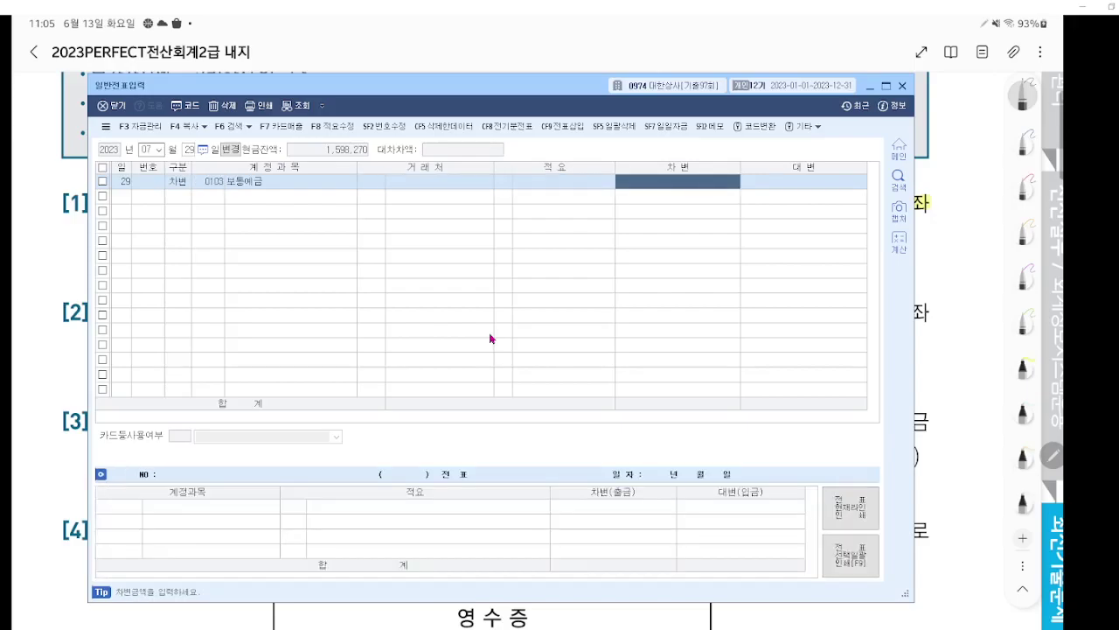
type("10000000")
key("Return")
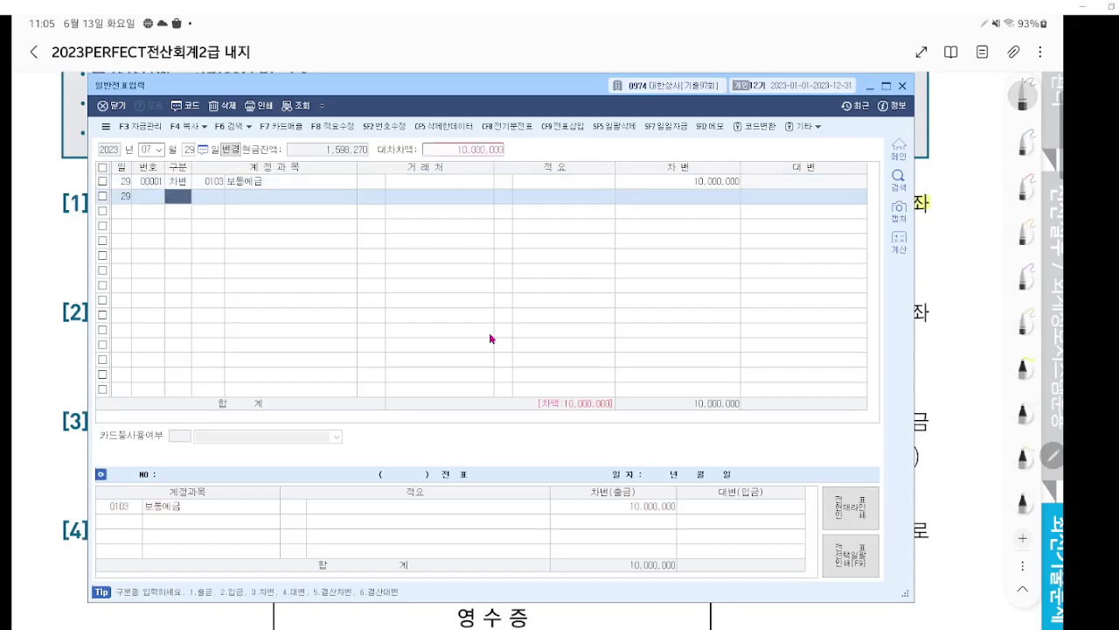
Step: Magnify the voucher lines and mark the area around the 보통예금 line's blank 거래처 code with the screen pen
key("F12")
scroll(391, 223, "up", 2)
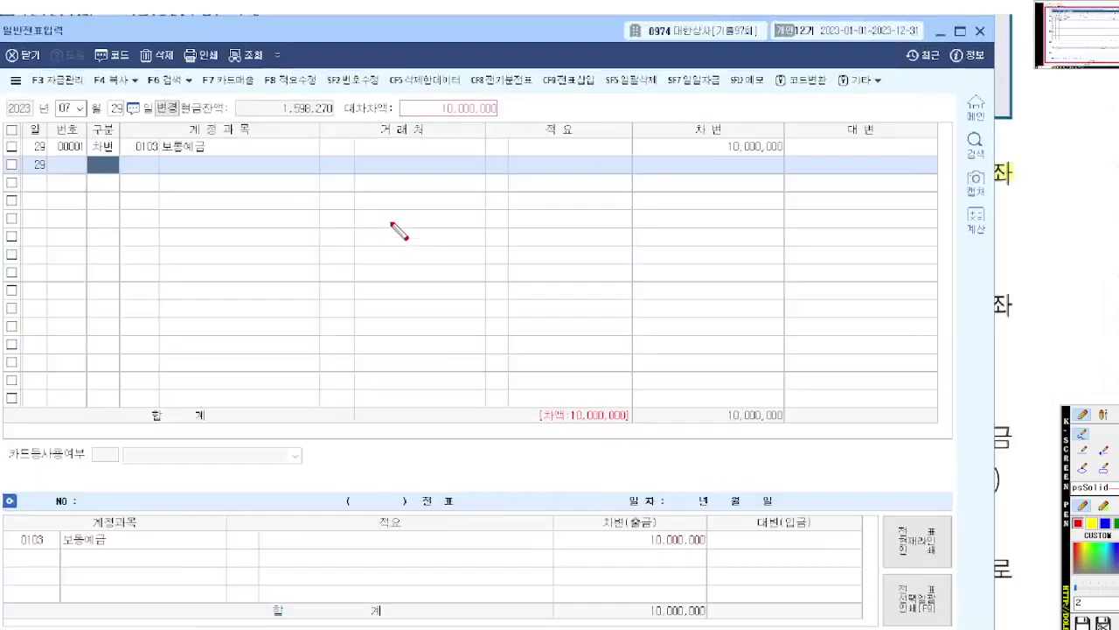
scroll(398, 230, "up", 2)
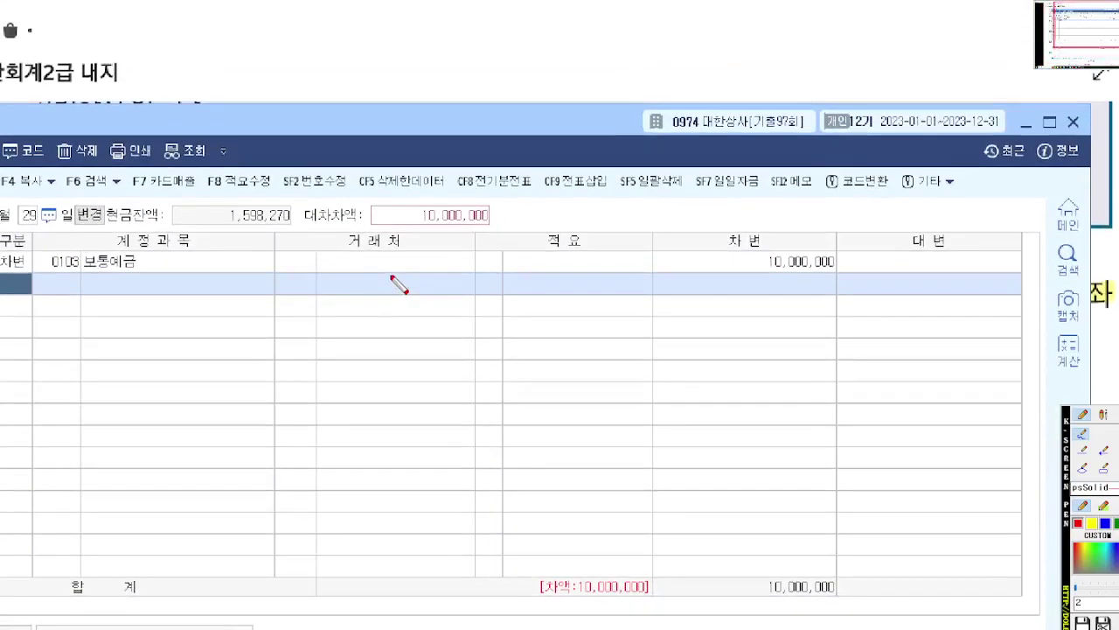
scroll(392, 278, "up", 1)
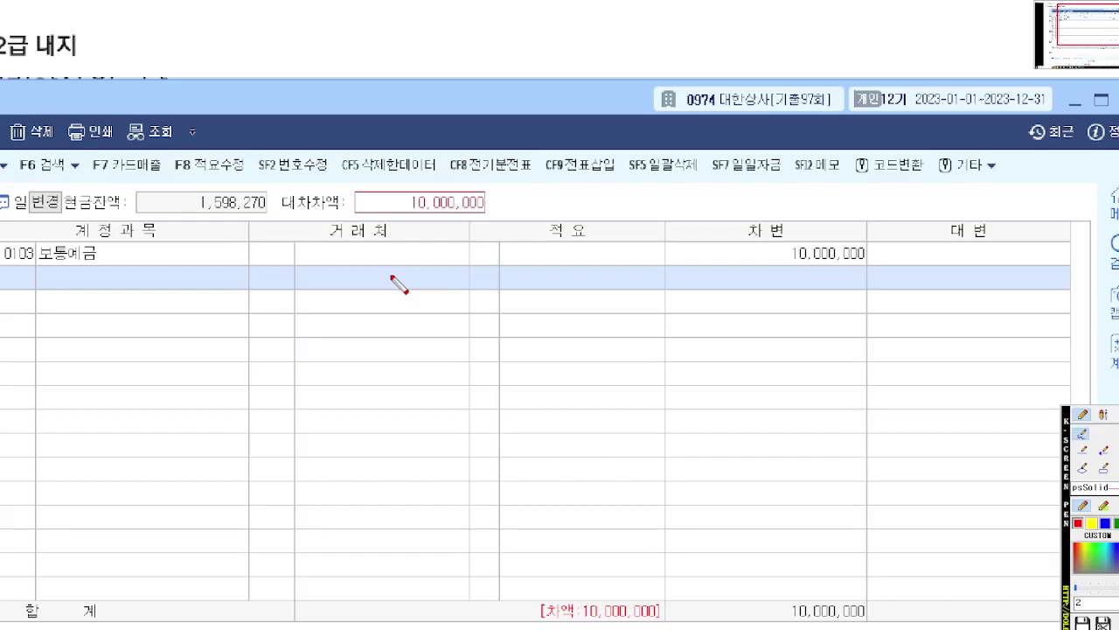
left_click_drag(301, 277, 261, 259)
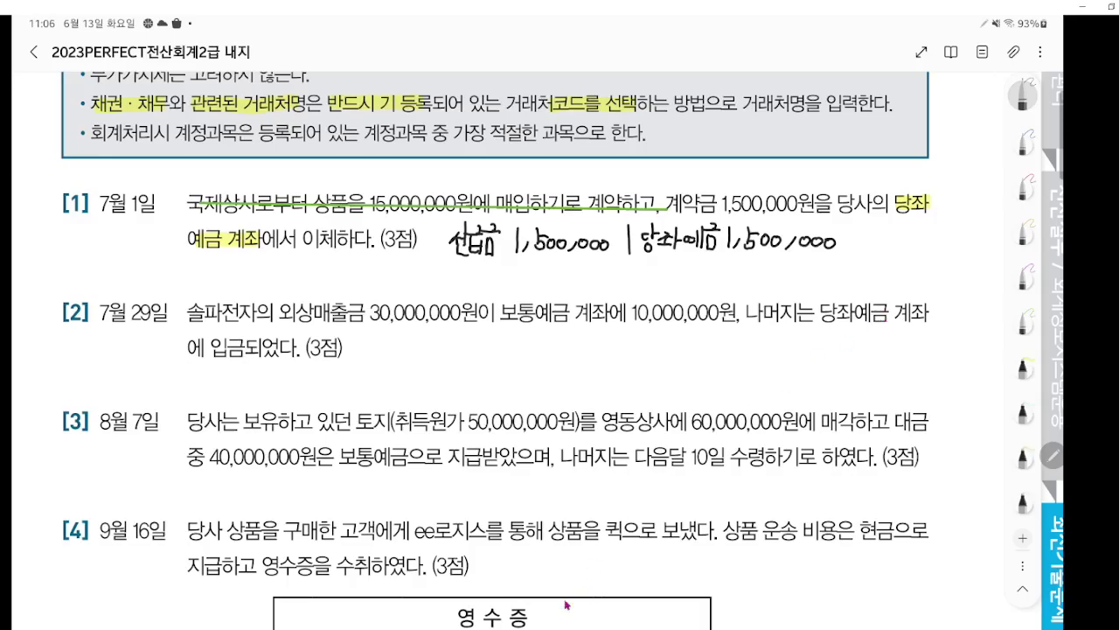
Step: Start a second 차변 line on July 29 for account 0102 당좌예금, leaving 거래처 and 적요 blank
left_click(567, 628)
type("3")
key("Return")
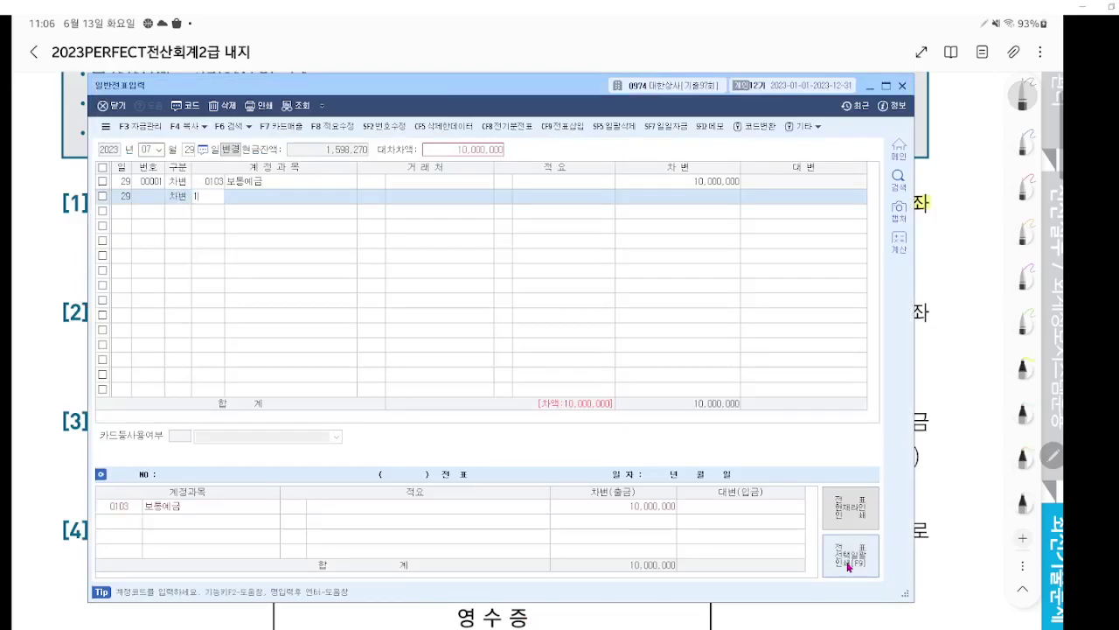
type("102")
key("Return")
key("Return")
key("Return")
key("Return")
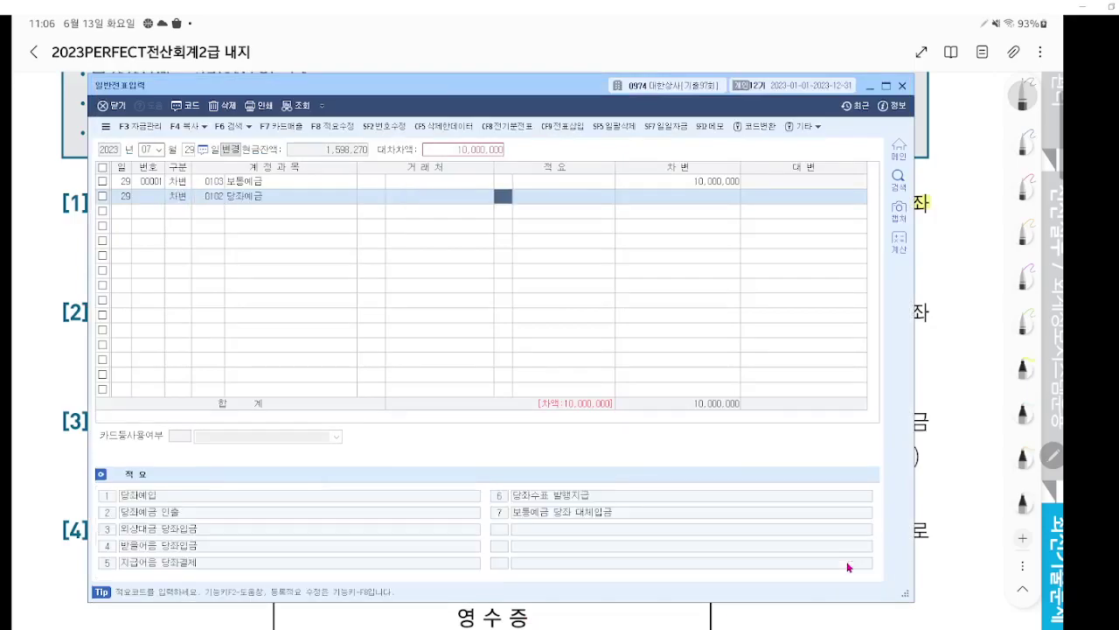
key("Return")
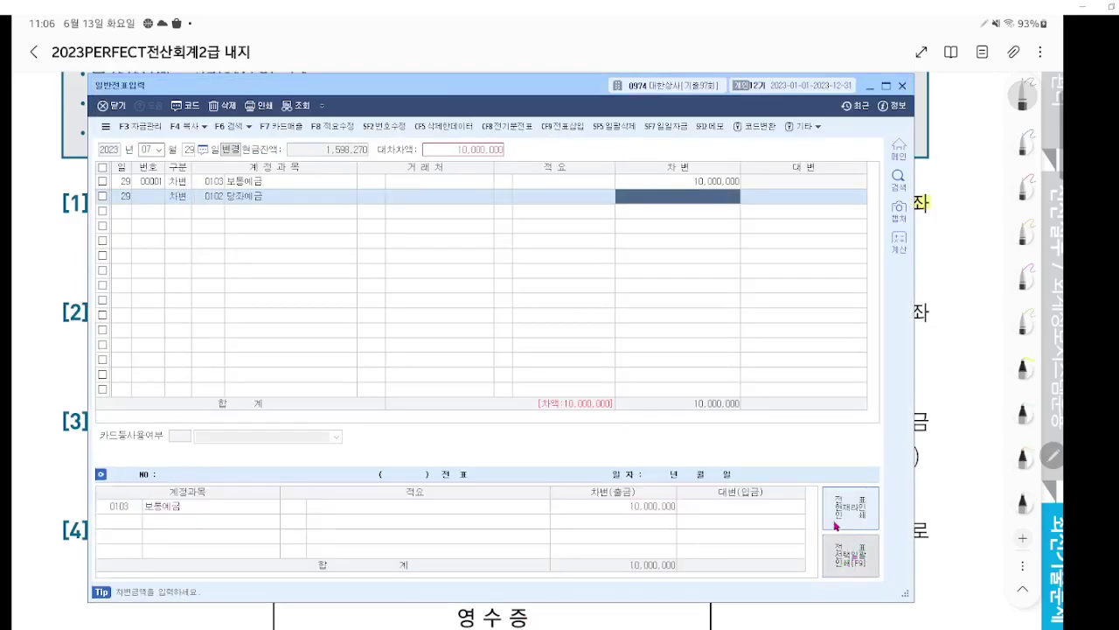
Step: Magnify the voucher and circle the account codes 0103 and 0102 with the screen pen
key("ctrl+2")
scroll(430, 218, "up", 3)
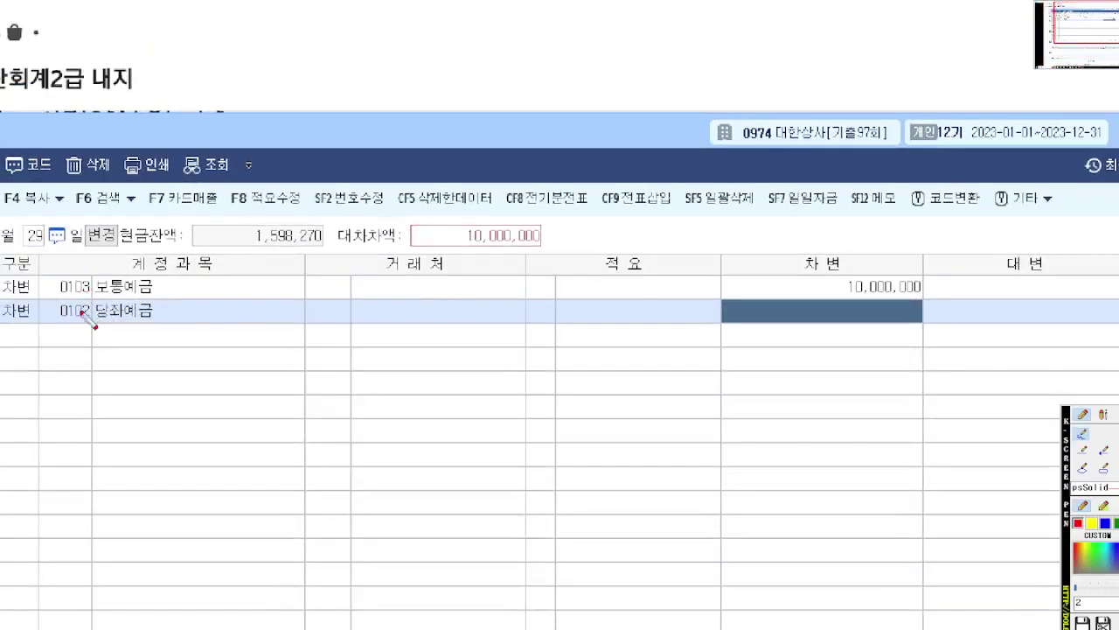
mouse_move(93, 324)
left_mouse_down()
mouse_move(48, 325)
mouse_move(75, 354)
left_mouse_up()
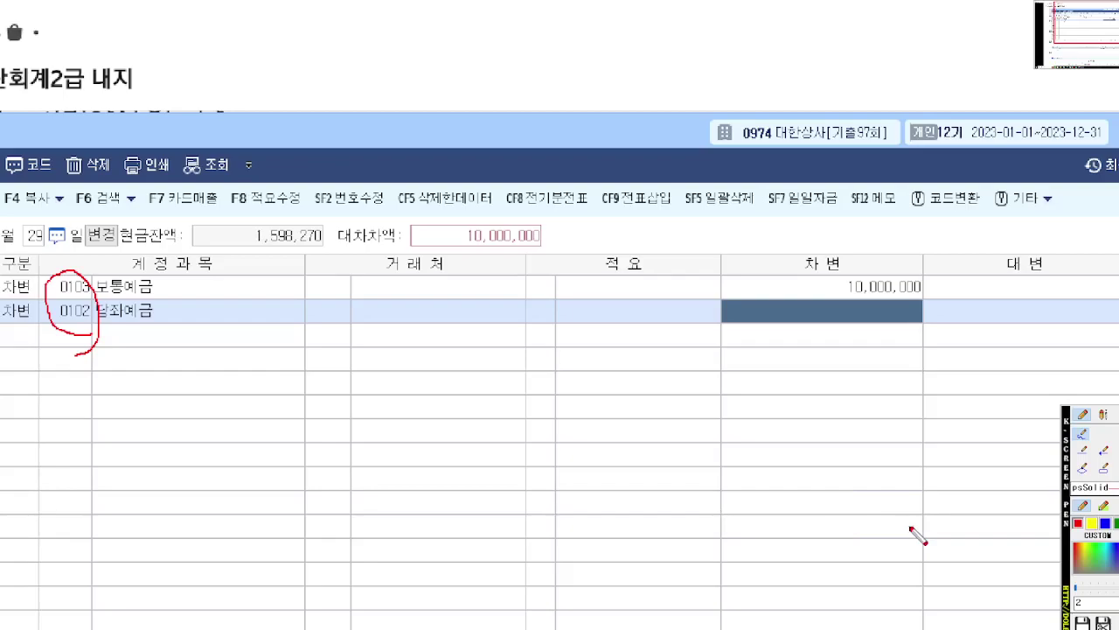
key("Escape")
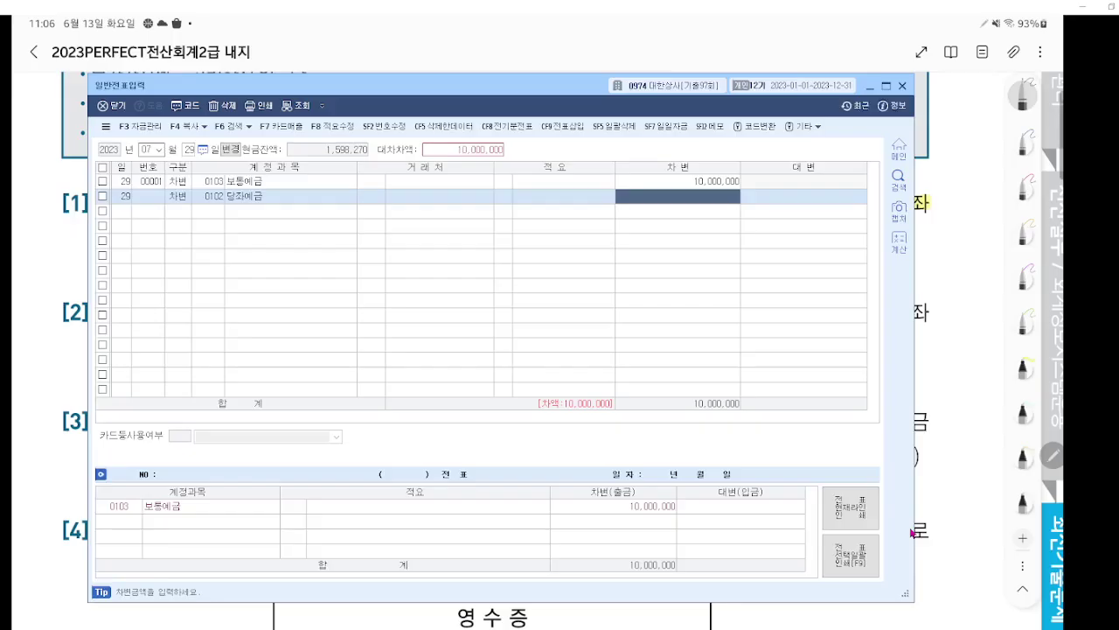
Step: Set the 당좌예금 line's 차변 amount to 20,000,000 and return to the exam document
type("20000000")
key("Return")
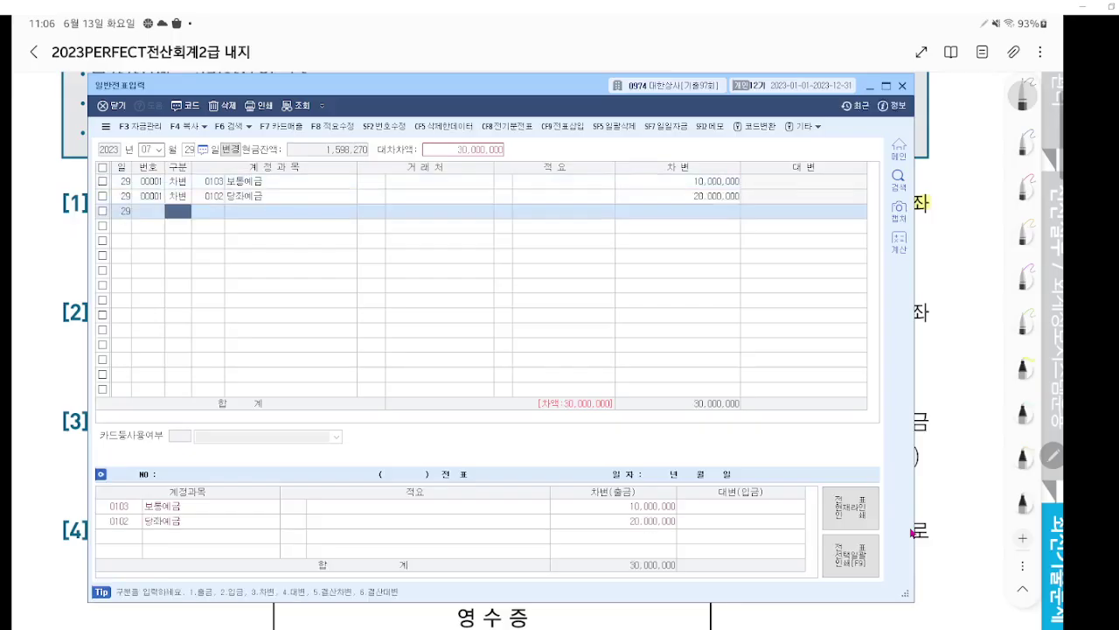
left_click(971, 519)
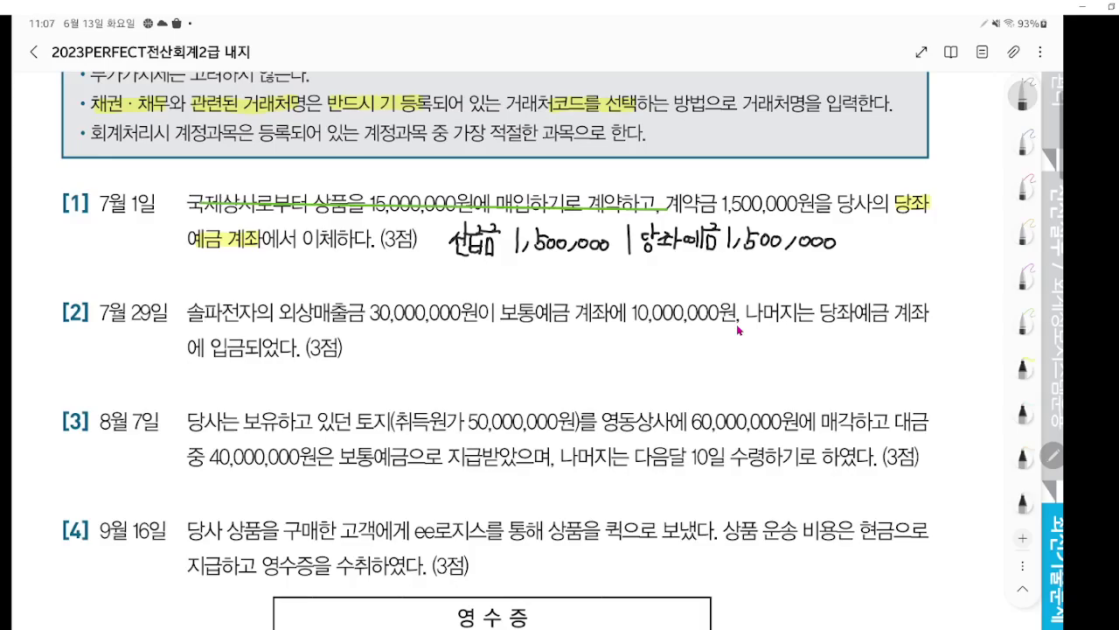
Step: Back in 일반전표입력, add a 대변 line for account 0108 외상매출금 with 30,000,000
key("alt+Tab")
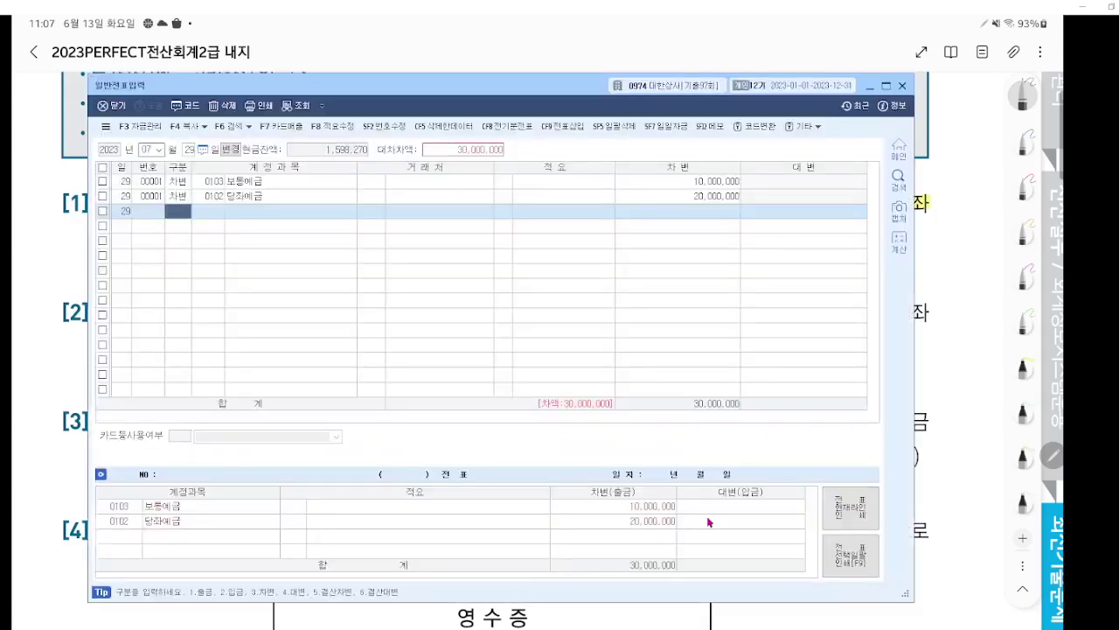
type("108")
key("Return")
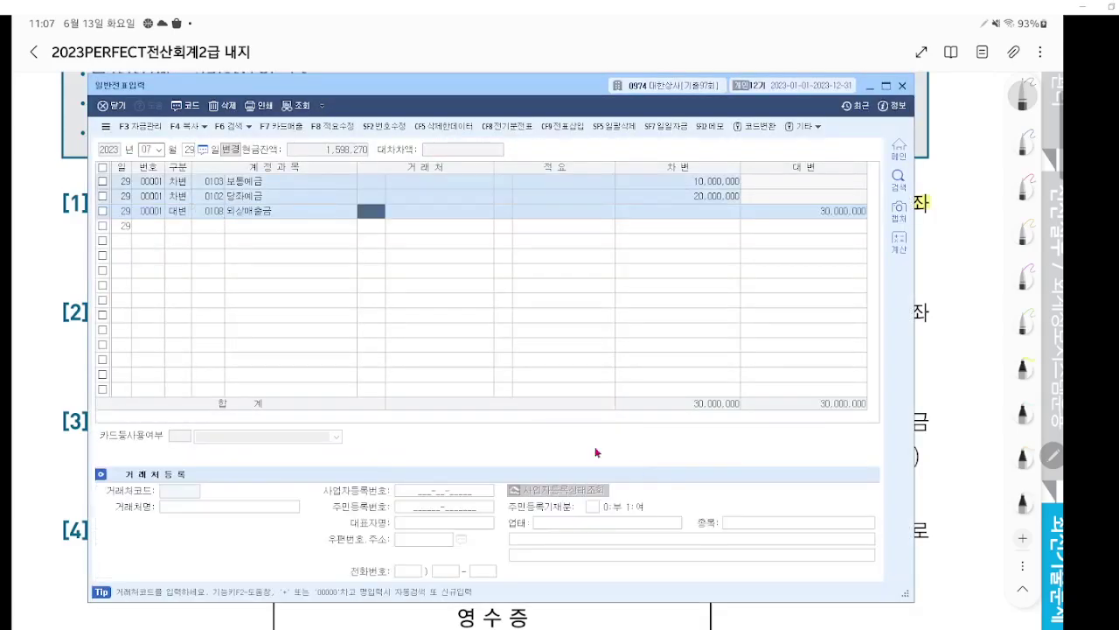
Step: Magnify the voucher and mark the 외상매출금 line's empty 거래처 code field with the screen pen
key("ctrl+1")
scroll(500, 349, "up", 6)
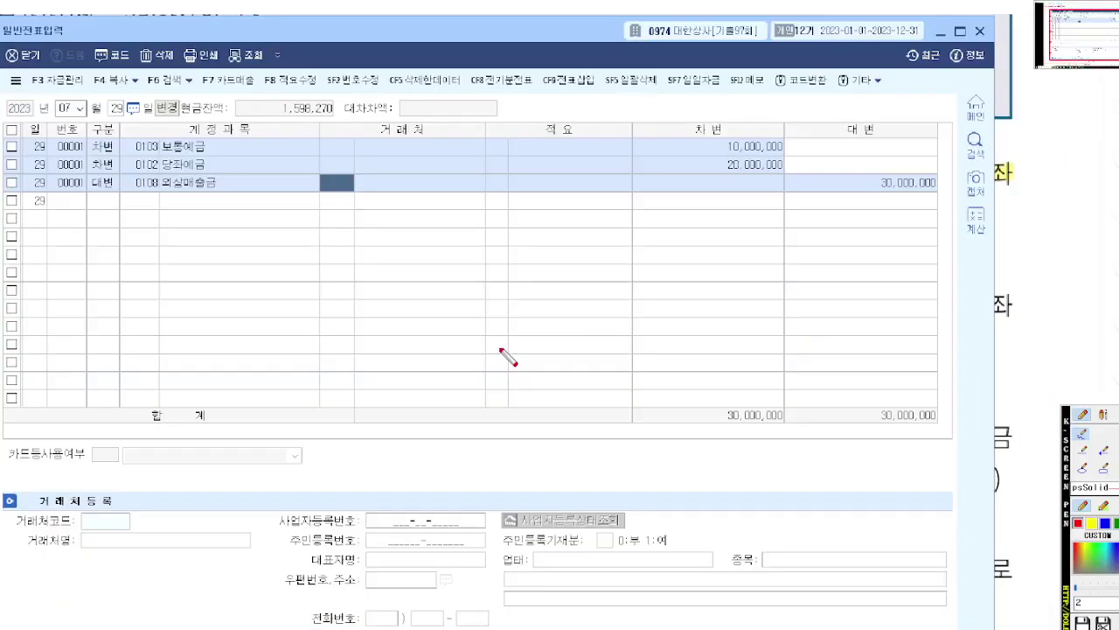
scroll(500, 349, "down", 4)
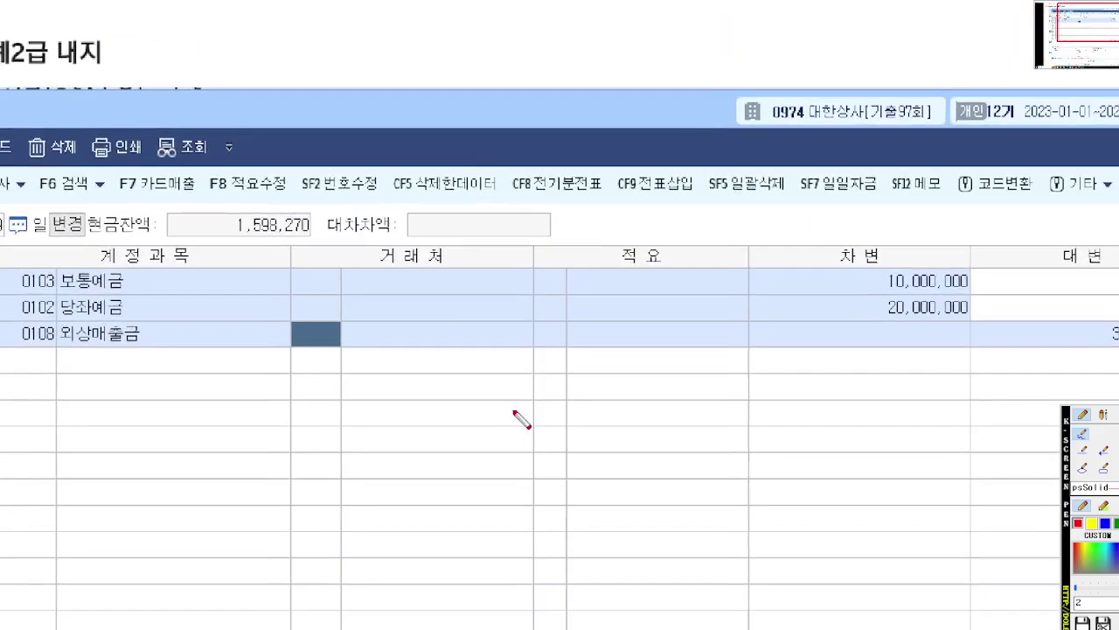
mouse_move(302, 327)
left_mouse_down()
mouse_move(353, 327)
mouse_move(339, 355)
mouse_move(301, 295)
left_mouse_up()
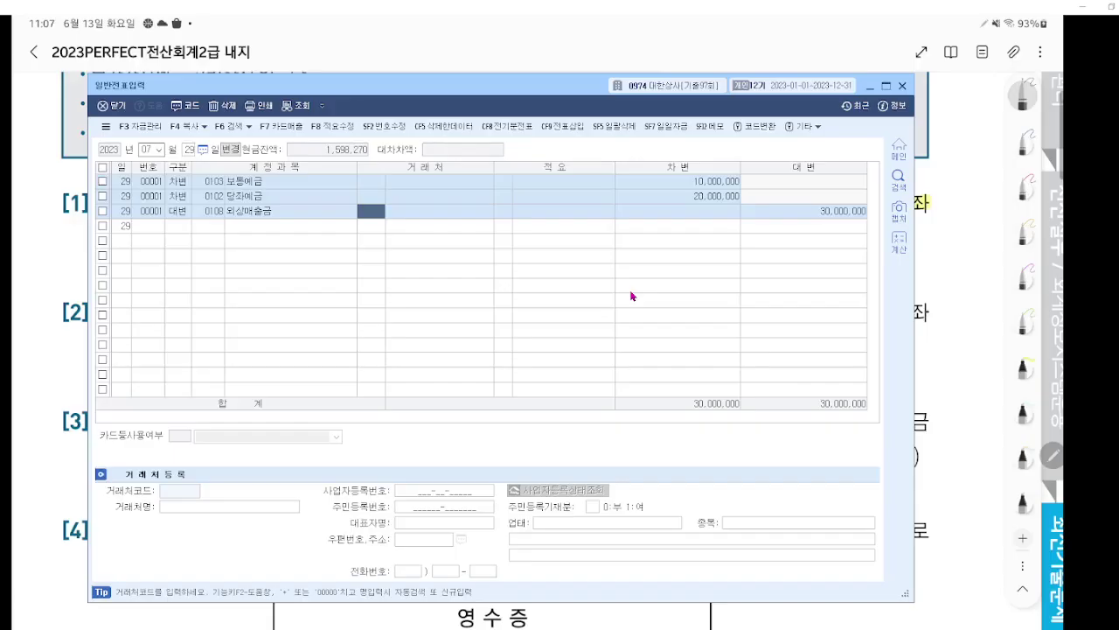
Step: Search the partners for 솔파 and set 01036 솔파전자 as the 외상매출금 line's 거래처
type("솔파")
key("Return")
key("Return")
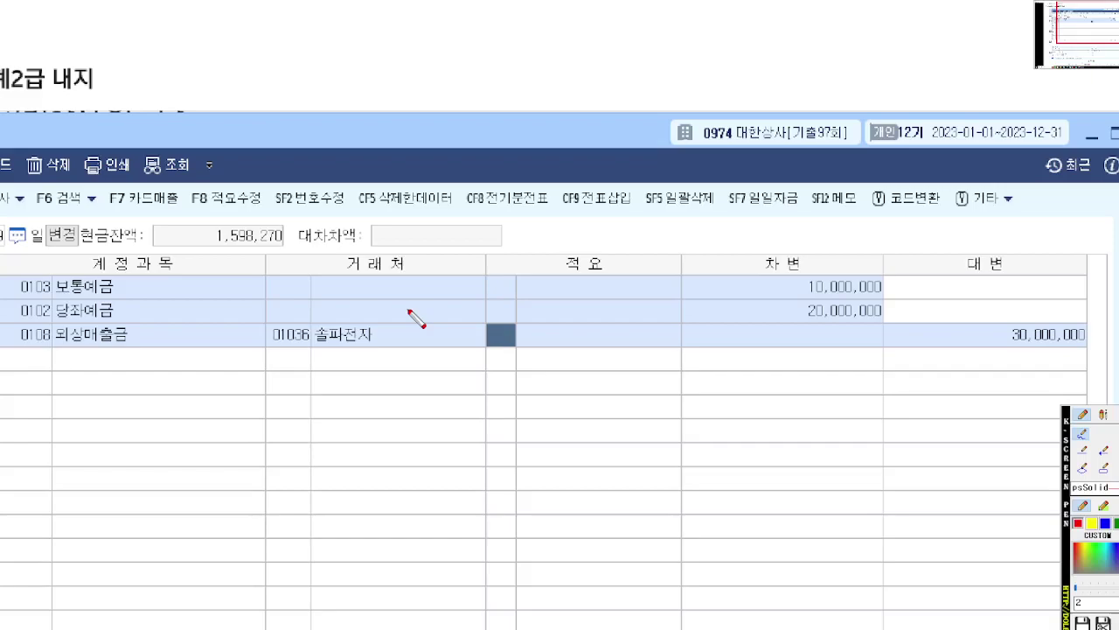
key("Escape")
Step: Consult item [8] in the exam document, then open November 25 in 일반전표입력
left_click(982, 490)
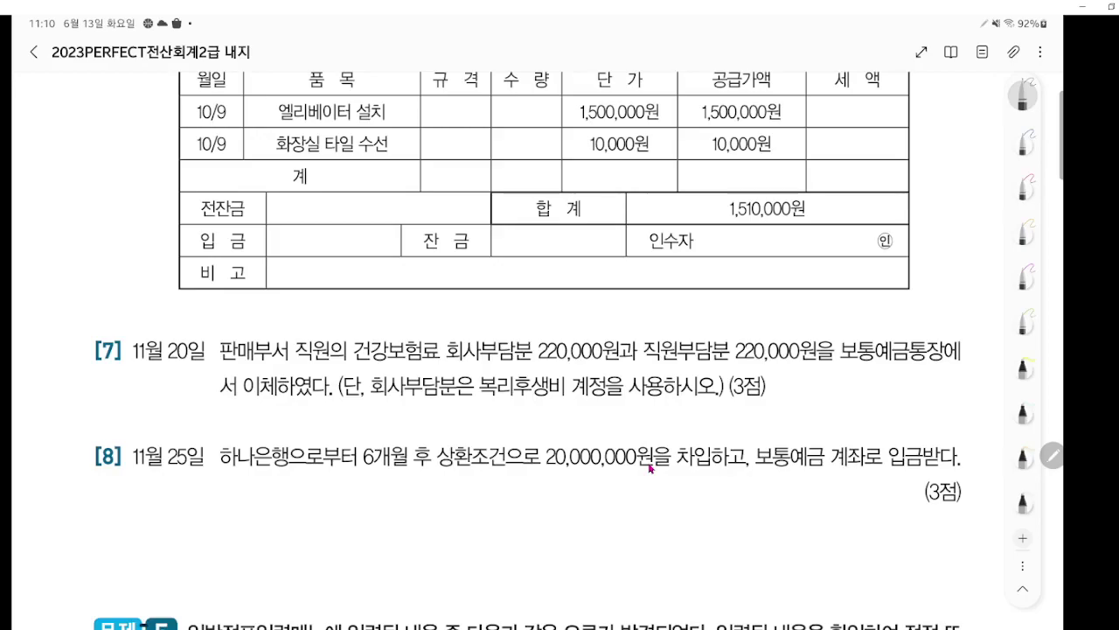
scroll(716, 385, "down", 1)
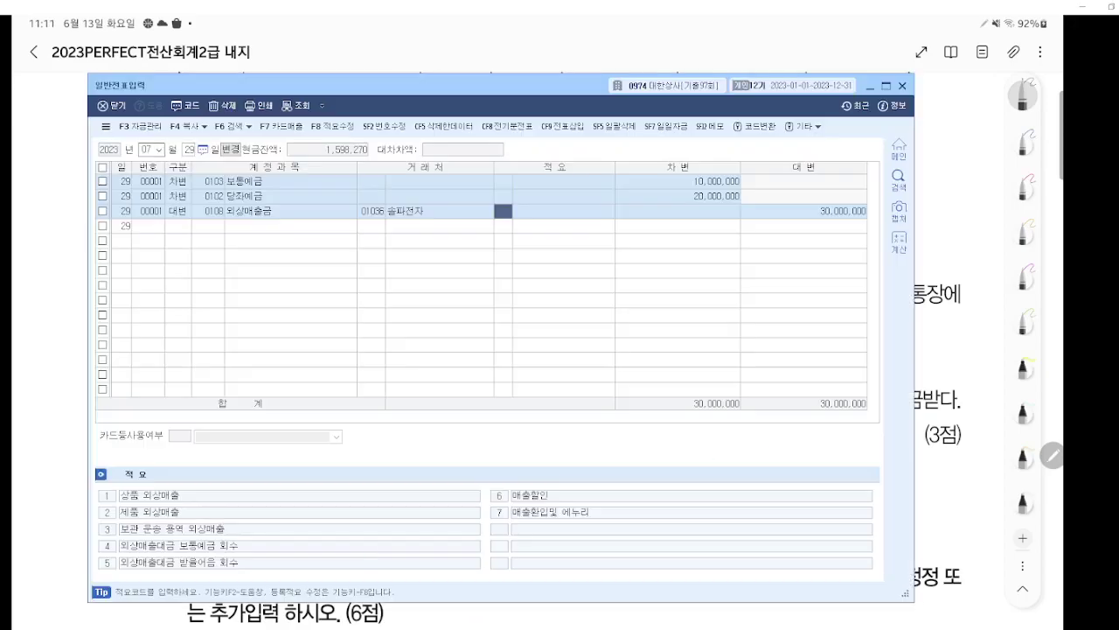
key("Return")
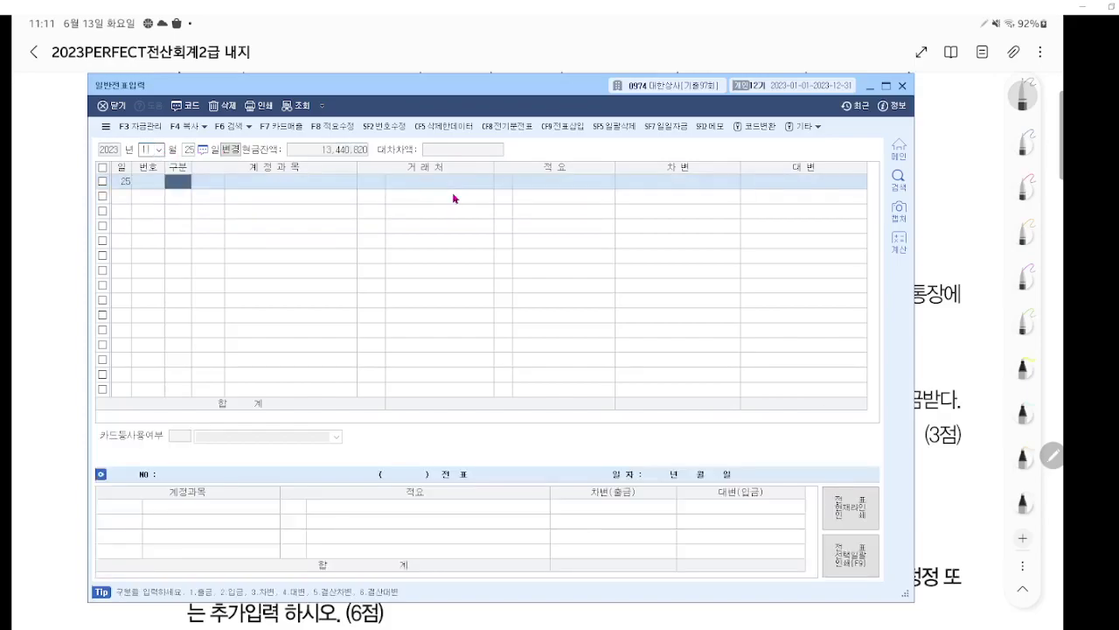
Step: Enter a 차변 line on November 25 for account 0103 보통예금 with 20,000,000, leaving 거래처 and 적요 blank
type("3")
key("Return")
type("103")
key("Return")
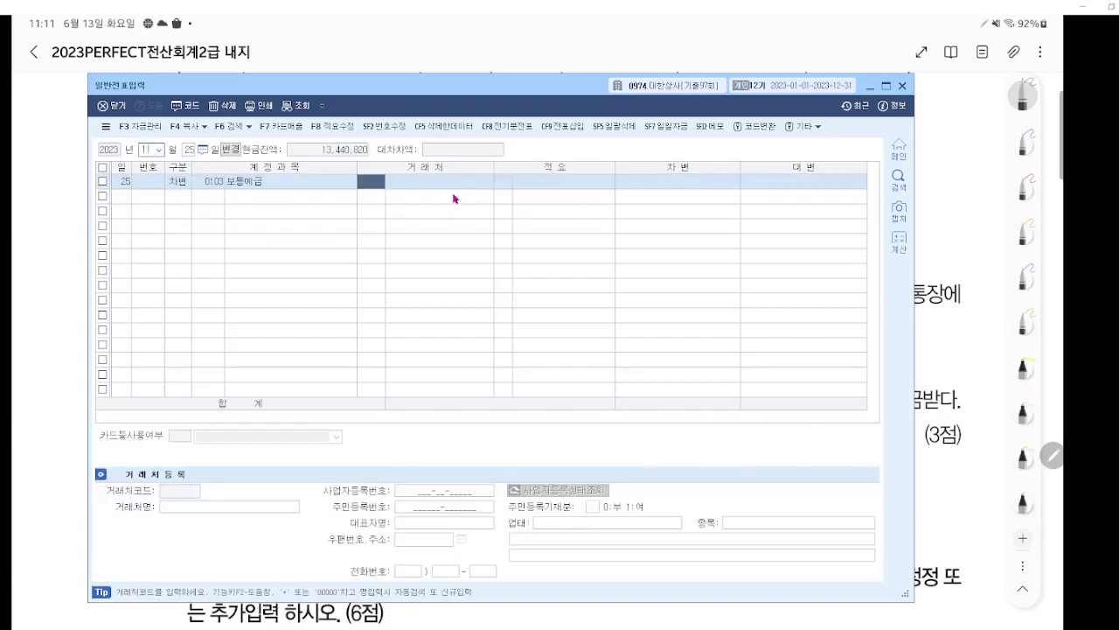
key("Return")
key("Return")
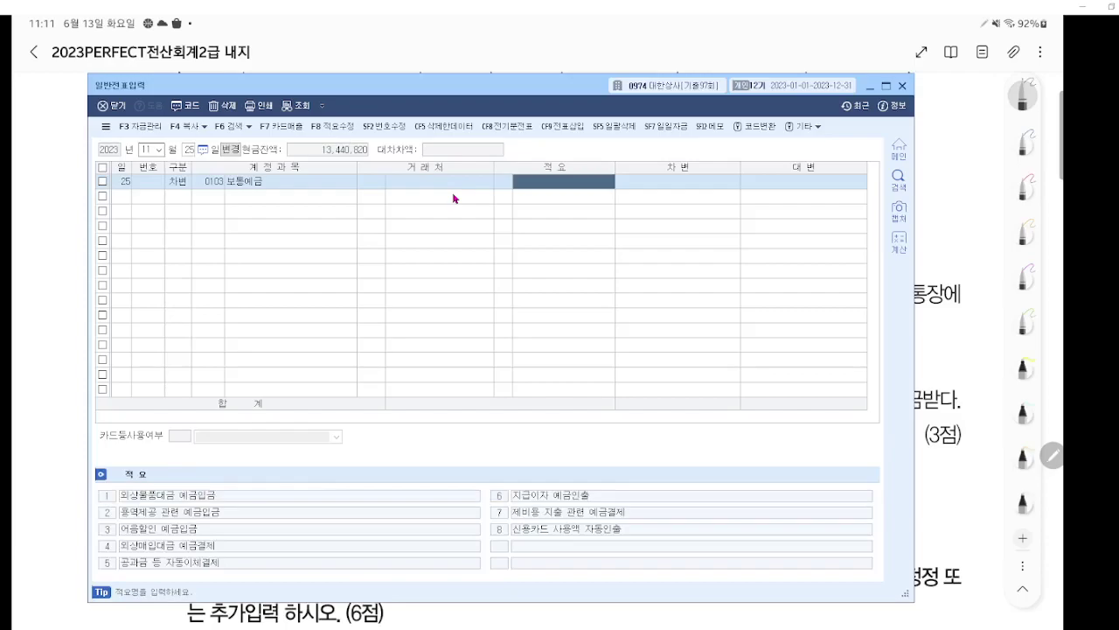
key("Return")
type("20000000")
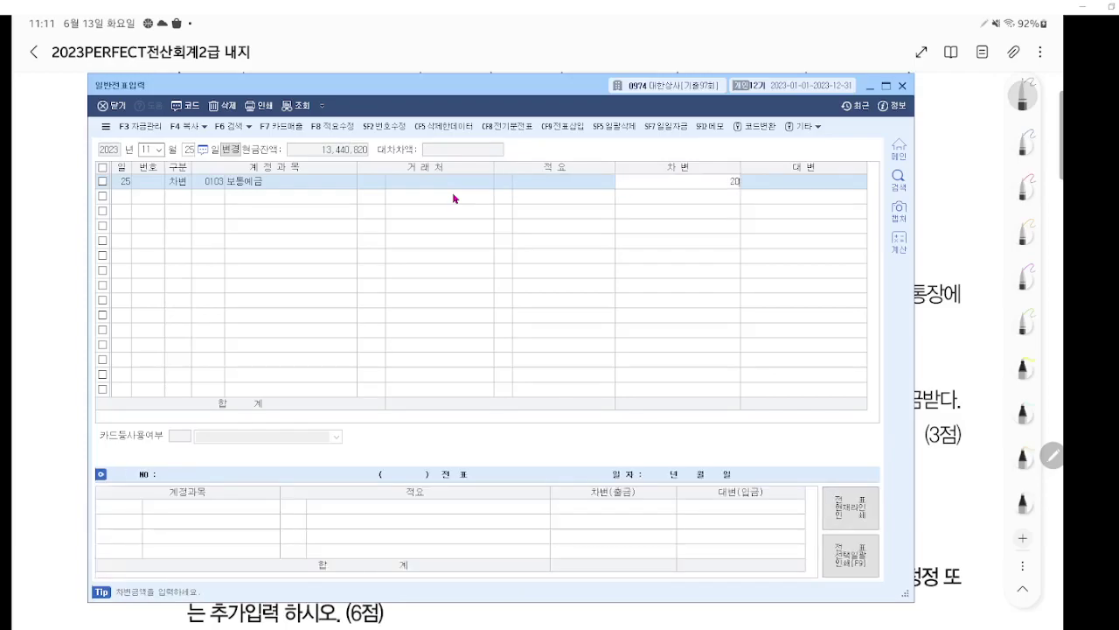
key("Return")
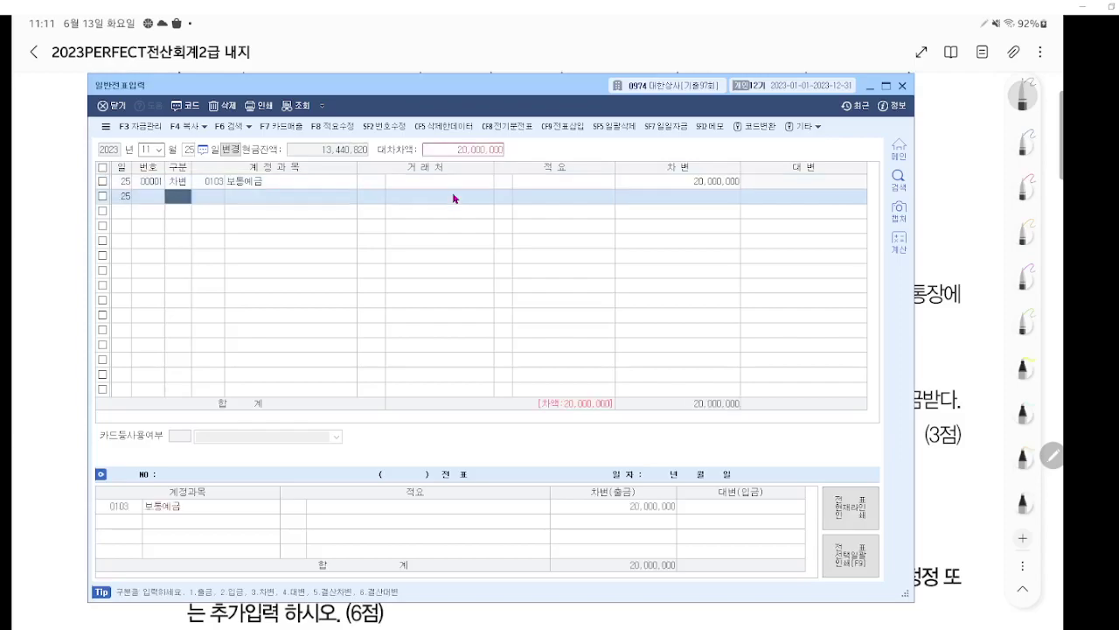
Step: Add a 대변 line for account 0260 단기차입금 with 20,000,000, and underline the account name with the screen pen
left_click(944, 328)
key("Return")
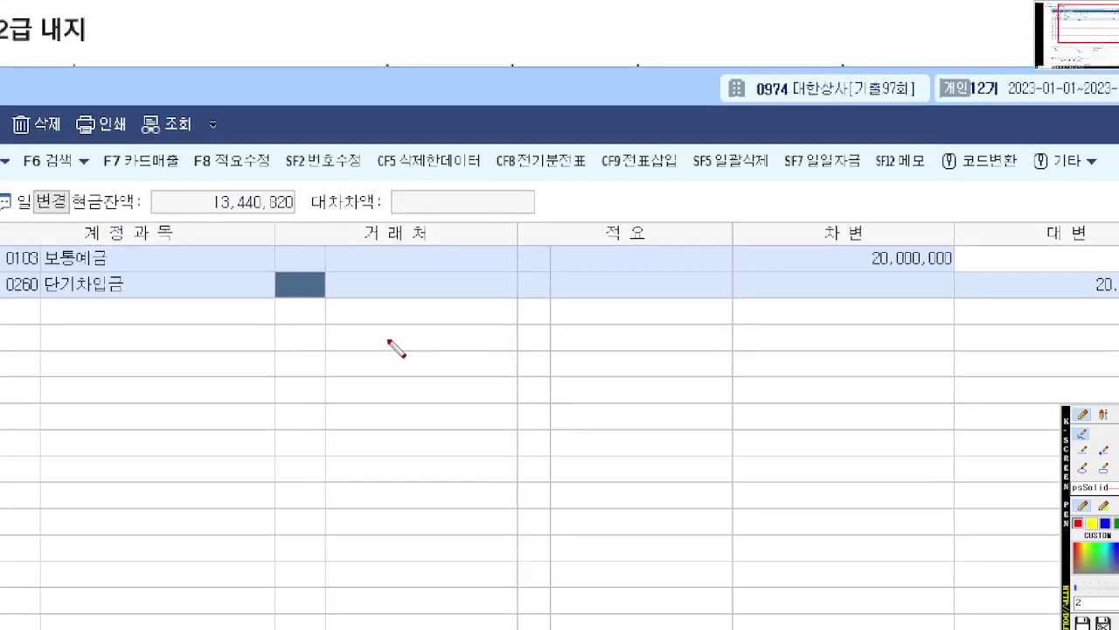
left_click_drag(71, 298, 140, 298)
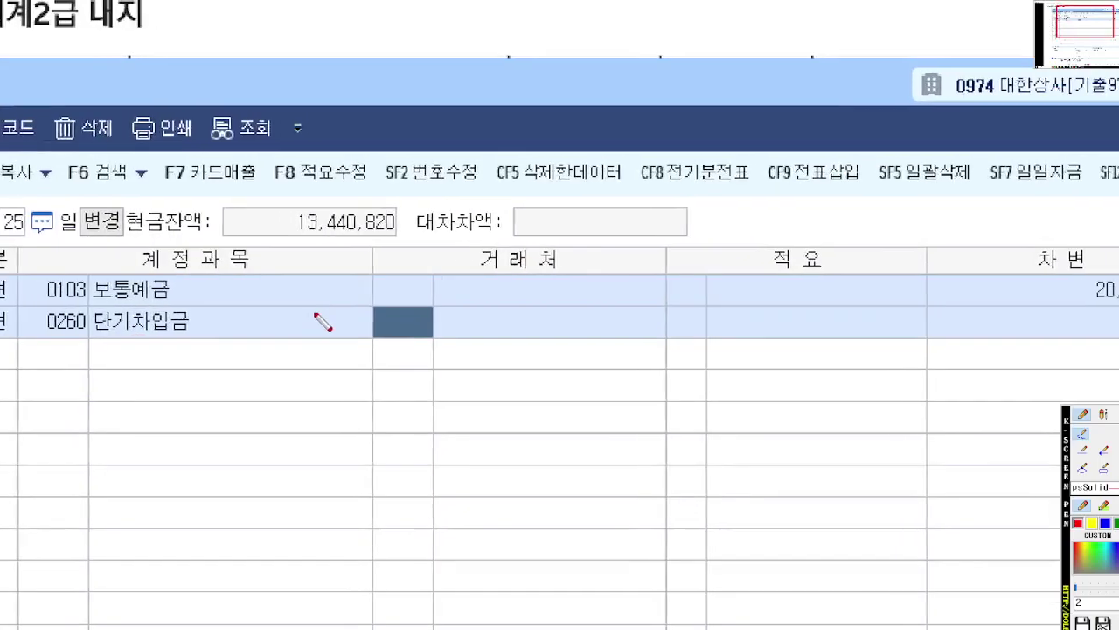
Step: Circle the 0260 account code and the empty 거래처 cell of the 단기차입금 line with the screen pen, and clear the marks
left_click_drag(133, 340, 136, 330)
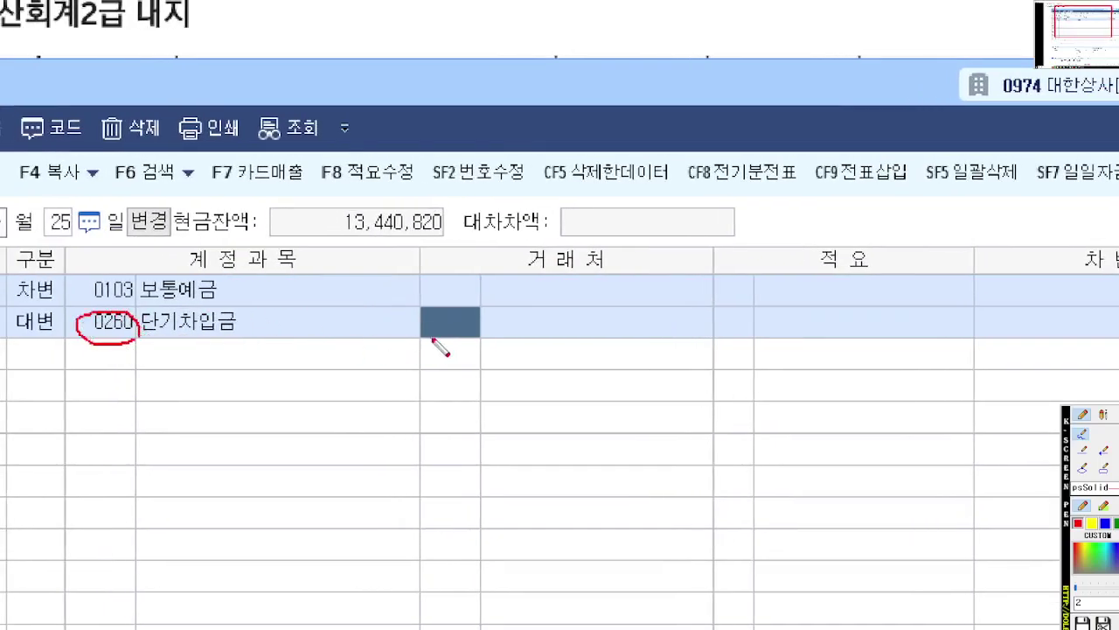
mouse_move(451, 347)
left_mouse_down()
mouse_move(407, 314)
mouse_move(473, 342)
mouse_move(709, 339)
mouse_move(569, 308)
mouse_move(564, 338)
left_mouse_up()
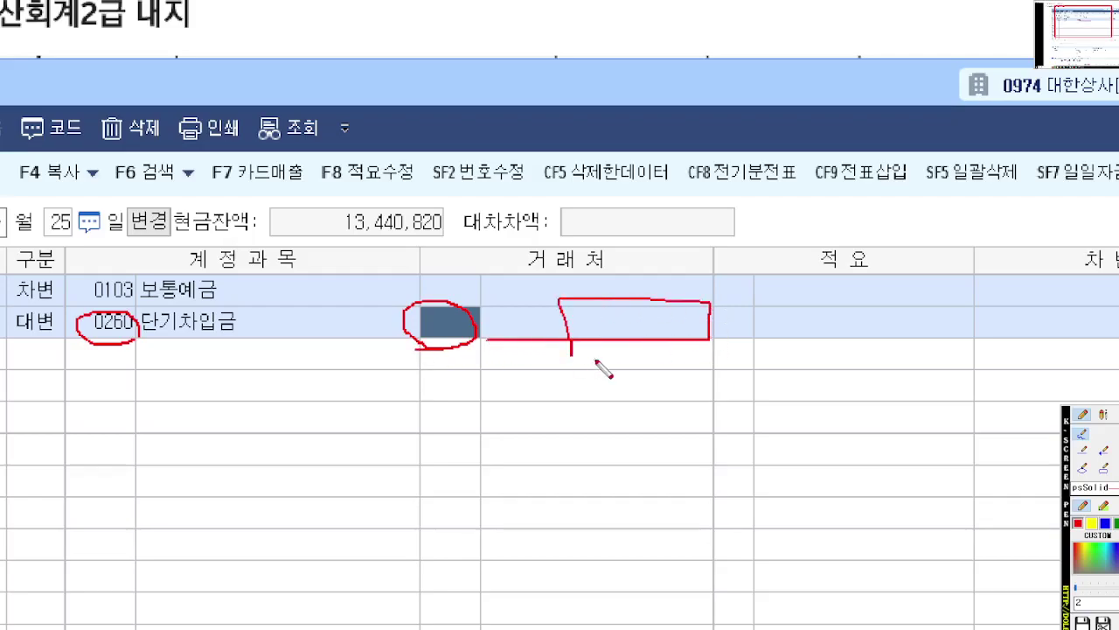
key("ctrl+z")
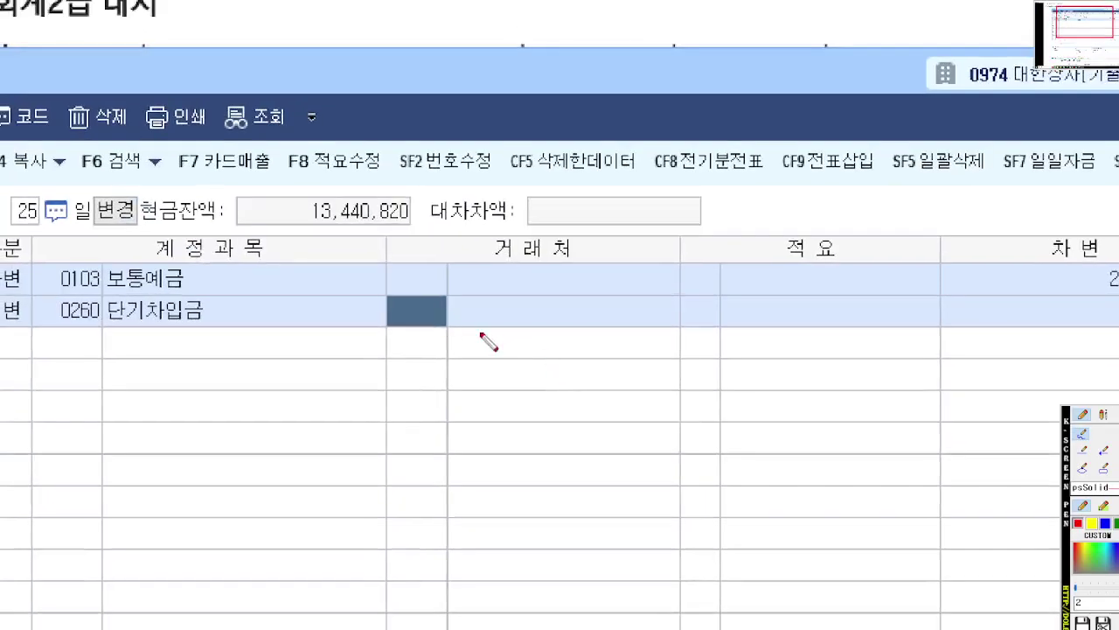
mouse_move(383, 204)
left_mouse_down()
mouse_move(360, 191)
mouse_move(382, 185)
left_mouse_up()
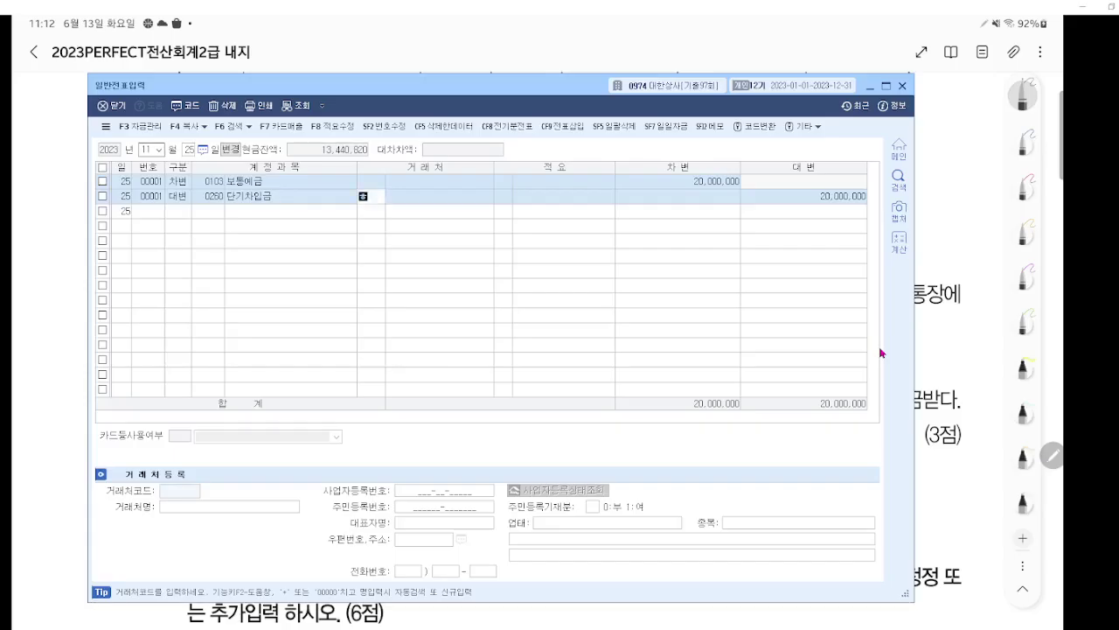
Step: Search the partners for 하나 and set 98003 하나은행 as the 단기차입금 line's 거래처
type("하나")
key("Return")
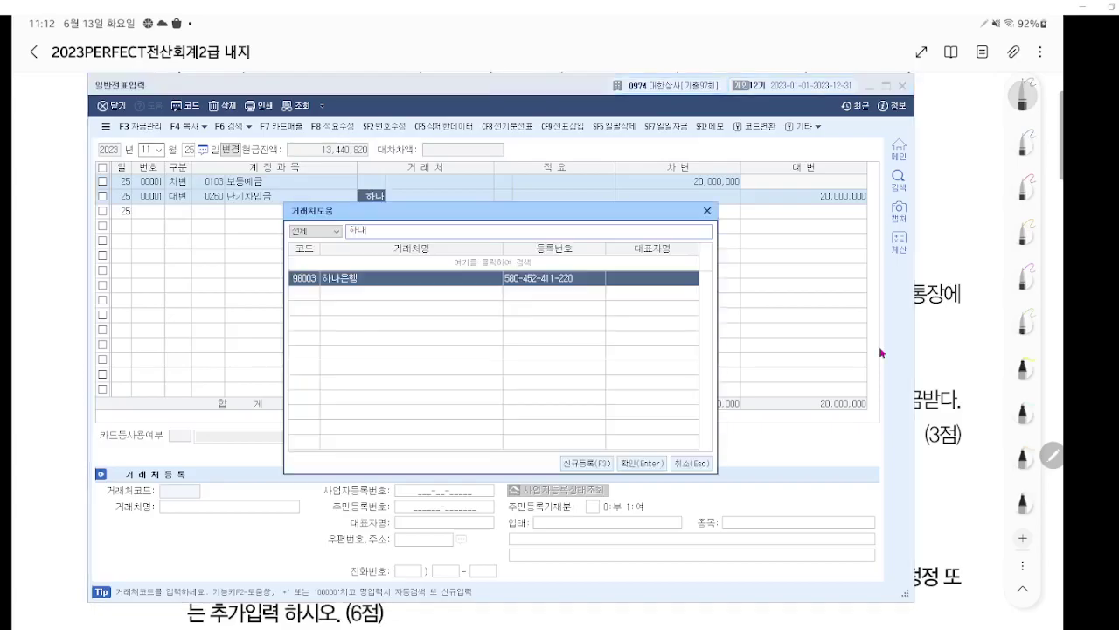
key("Return")
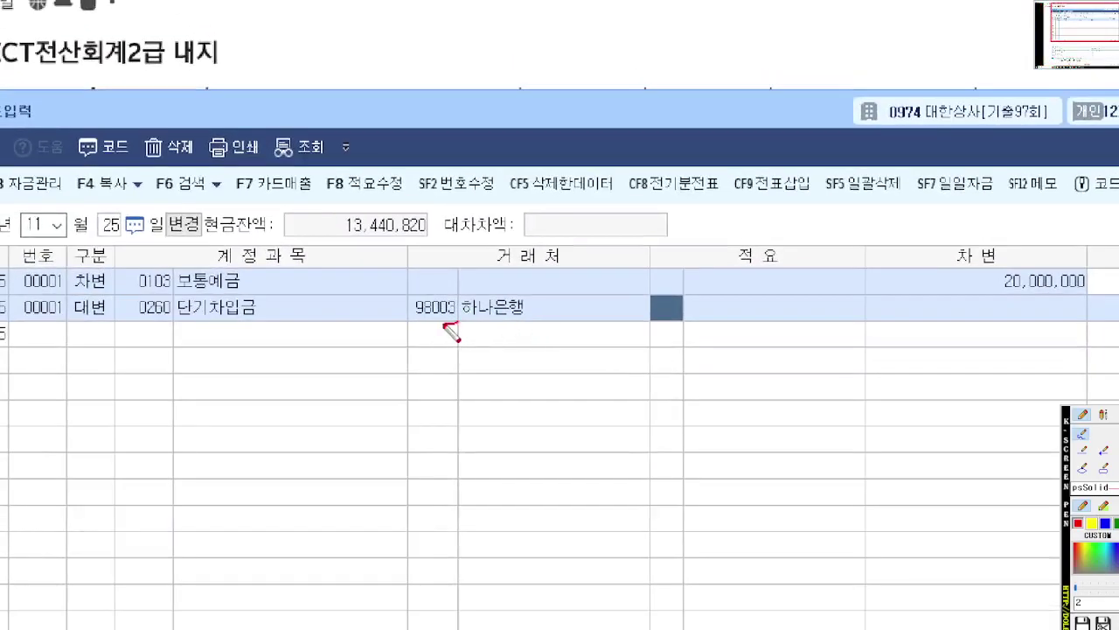
mouse_move(451, 332)
left_mouse_down()
mouse_move(445, 292)
mouse_move(455, 341)
left_mouse_up()
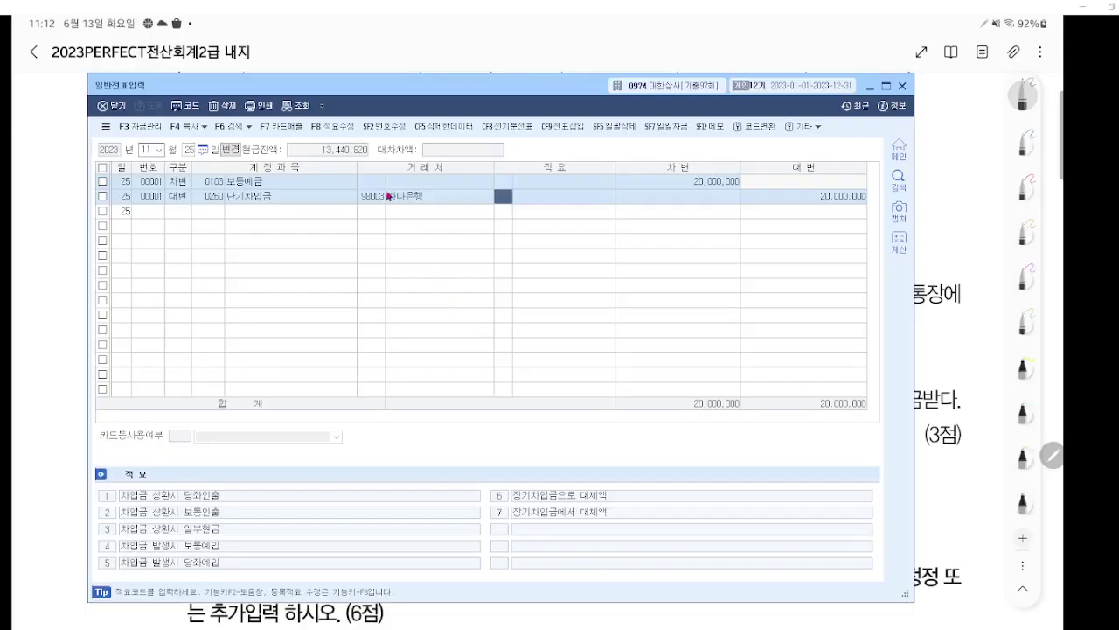
Step: Repeat the 단기차입금 line's partner entry by searching with only 하 and choosing 98003 하나은행 again
left_click(370, 198)
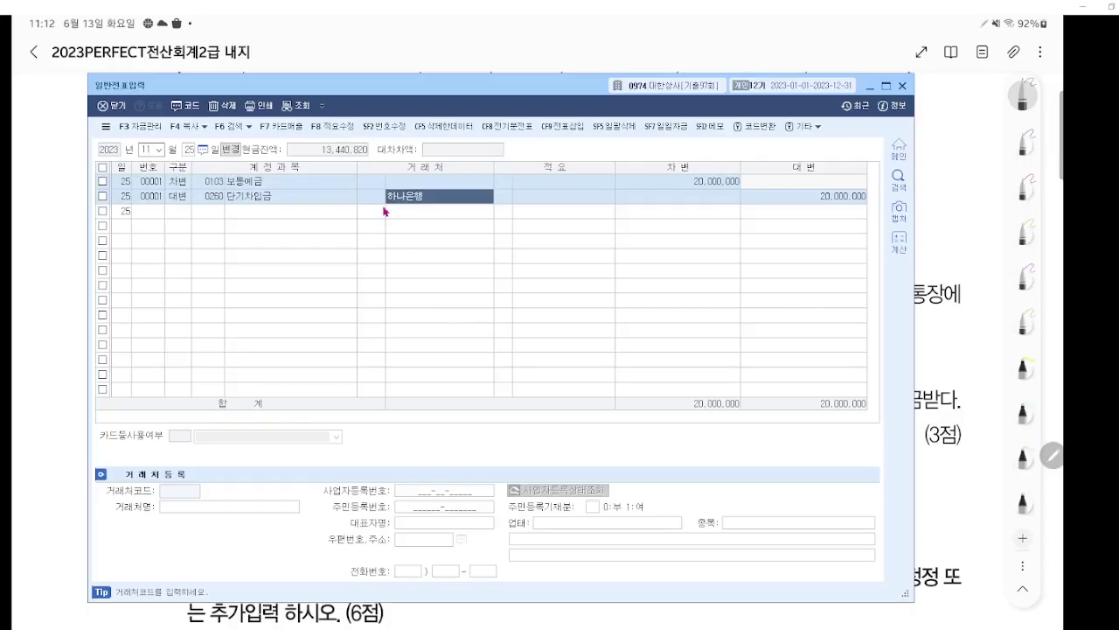
left_click(447, 318)
type("하")
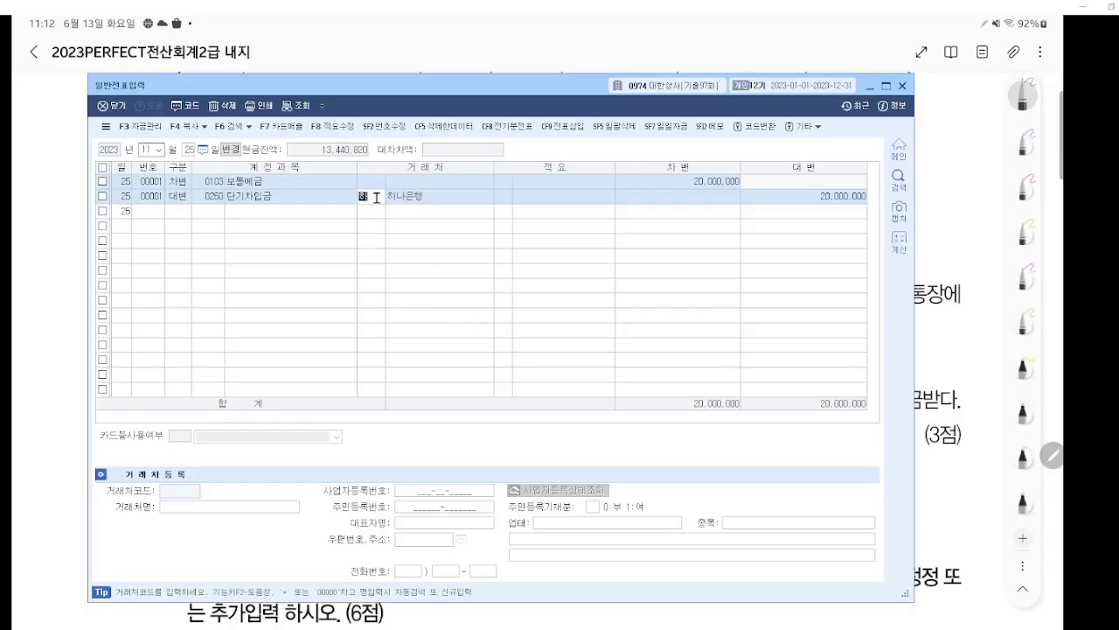
key("Return")
key("Return")
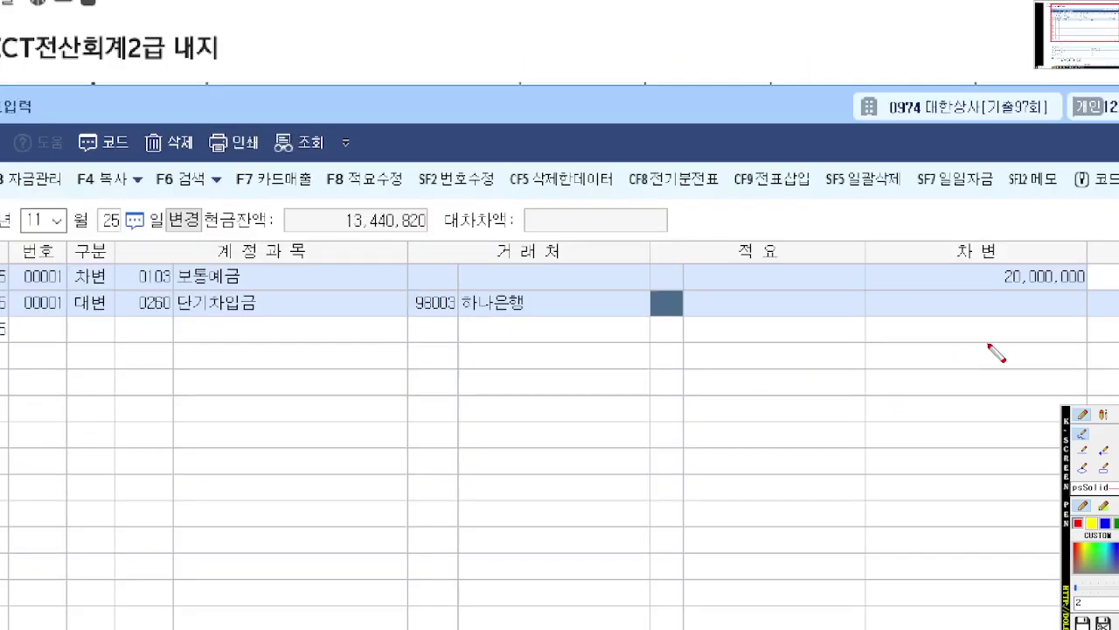
left_click_drag(1056, 330, 0, 350)
mouse_move(0, 202)
left_mouse_down()
mouse_move(667, 206)
mouse_move(1115, 404)
left_mouse_up()
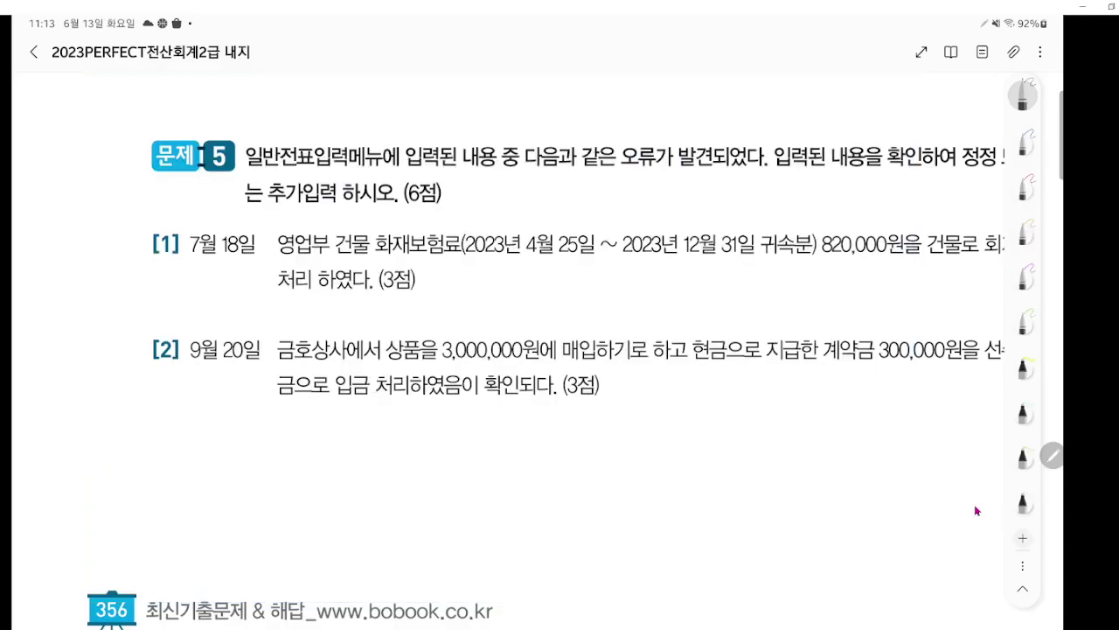
Step: Consult problem 5 in the exam document and underline 매입하기로 하고 in item [2], undoing the extra pen strokes
scroll(976, 510, "right", 3)
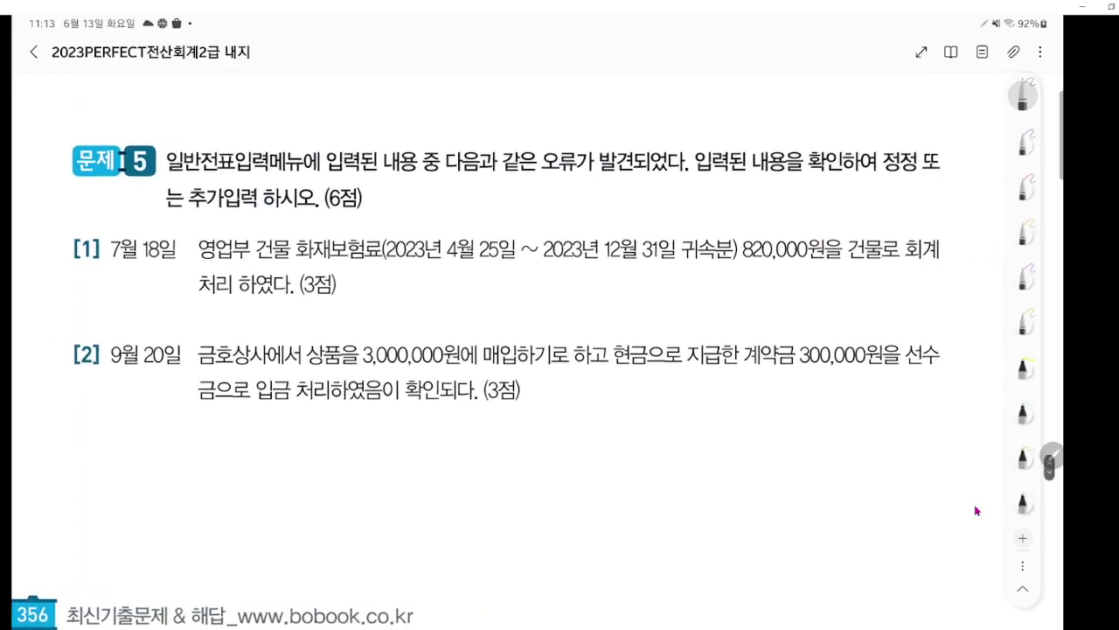
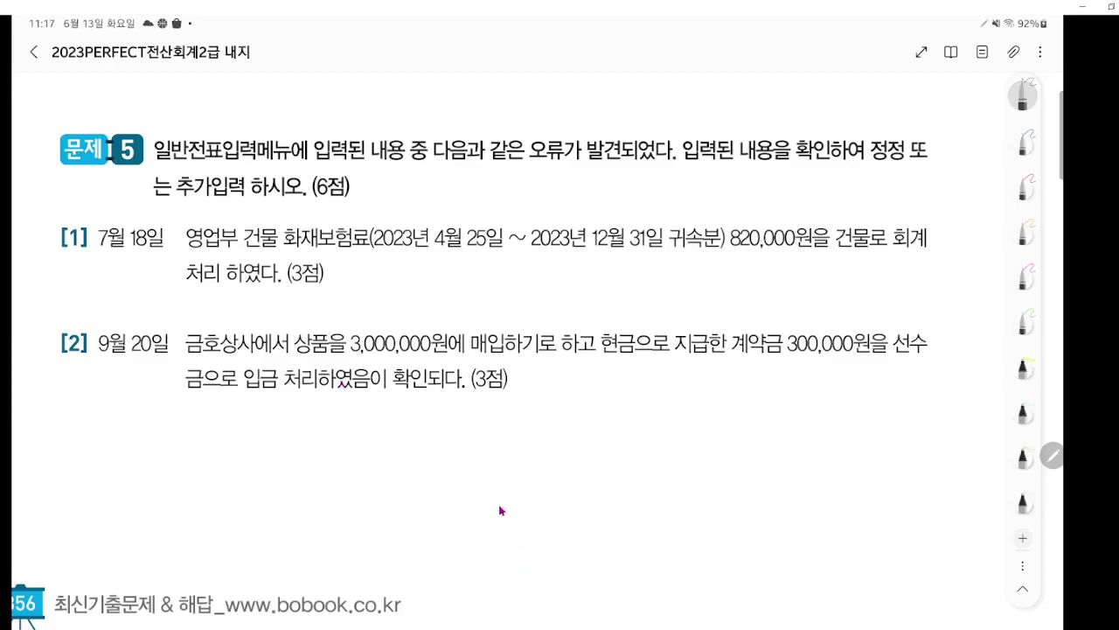
key("ctrl+2")
scroll(453, 446, "up", 3)
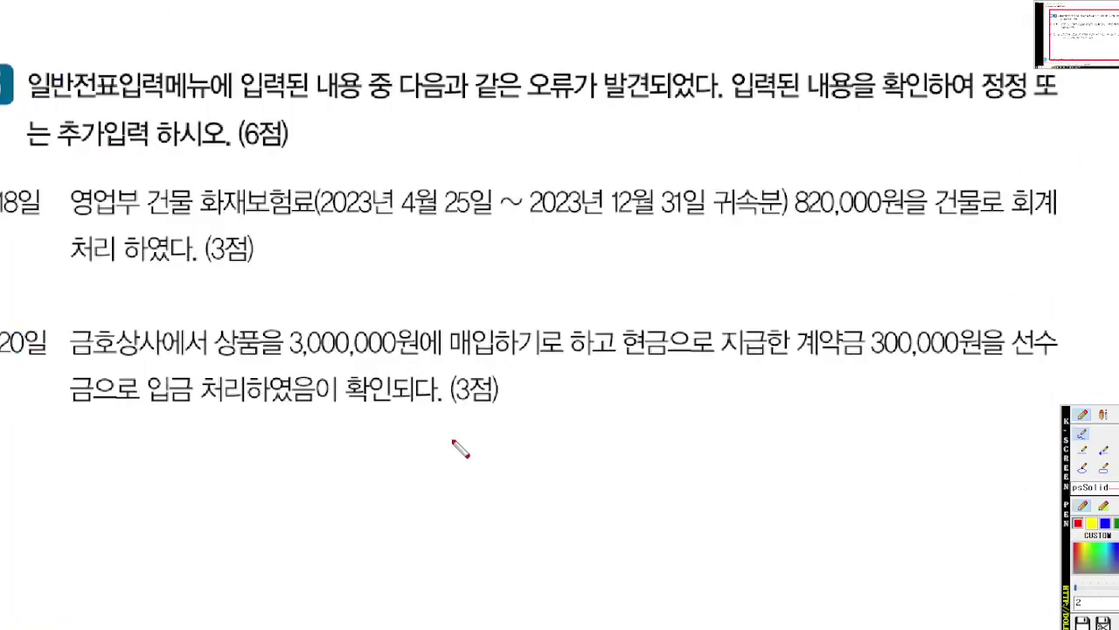
mouse_move(516, 344)
left_mouse_down()
mouse_move(682, 344)
mouse_move(655, 348)
mouse_move(631, 322)
mouse_move(699, 325)
mouse_move(641, 372)
left_mouse_up()
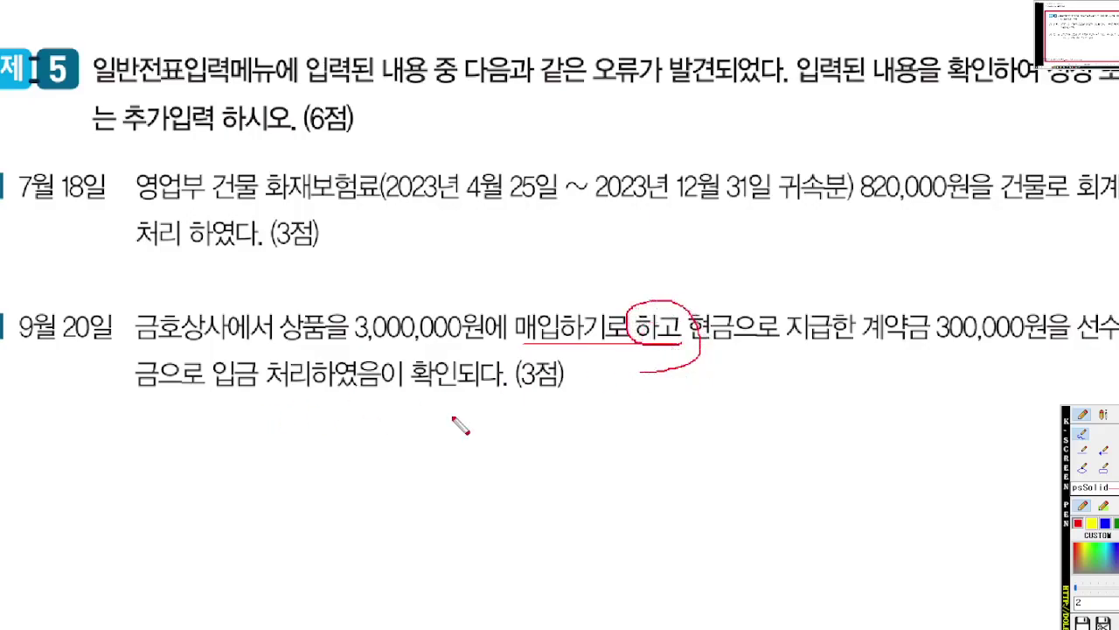
left_click_drag(330, 330, 626, 329)
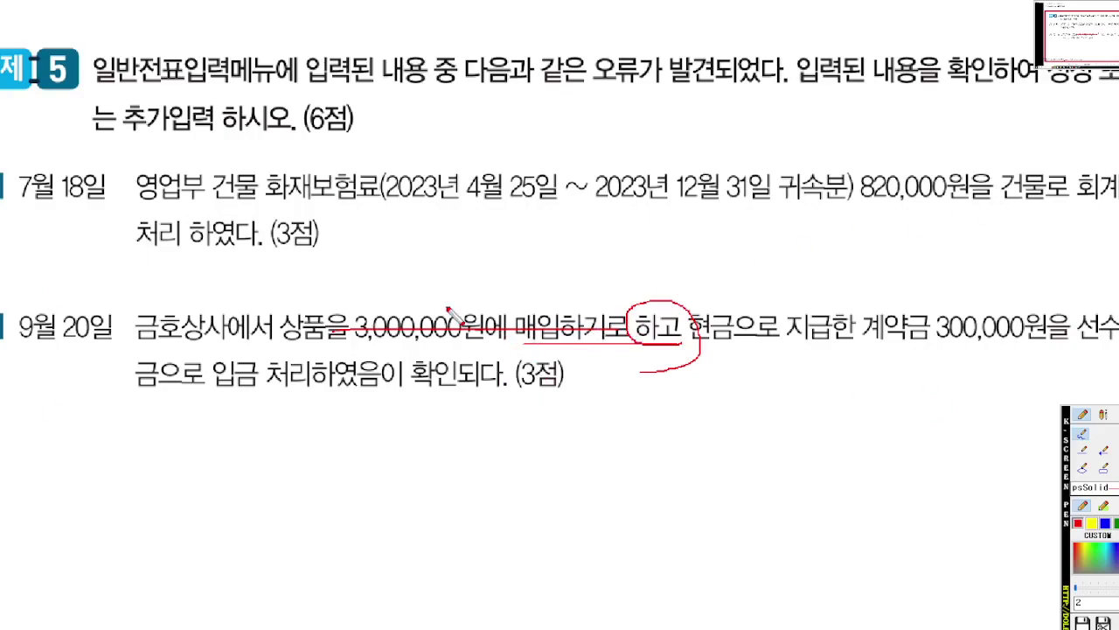
key("ctrl+z")
key("ctrl+z")
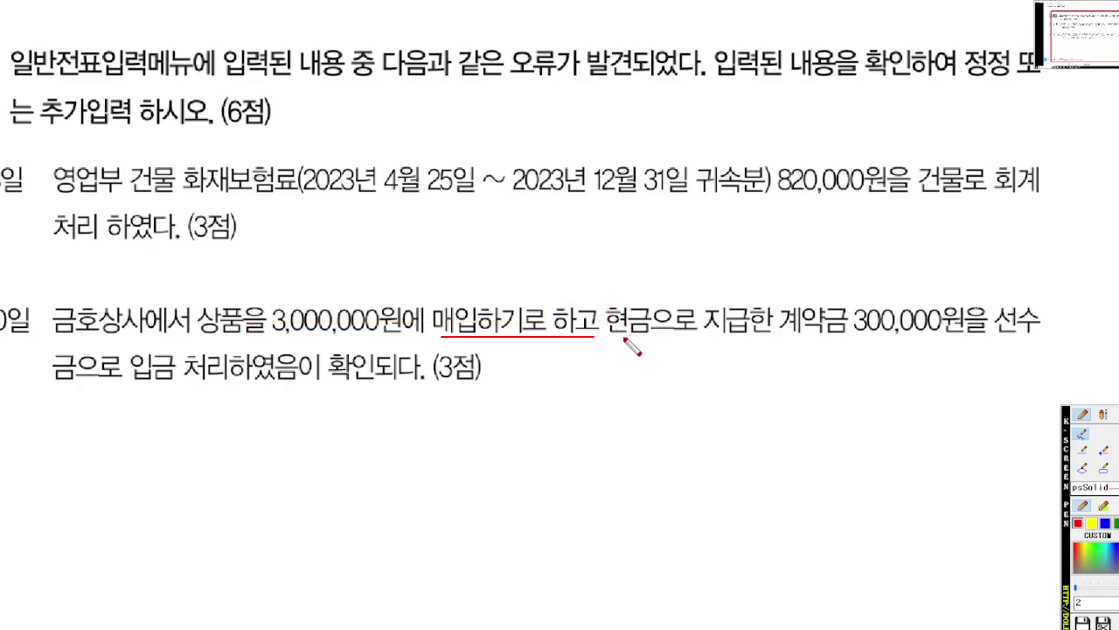
Step: Underline 현금으로 지급한 계약금 in red and 선수금으로 입금 처리하였음이 in blue in item [2]
left_click_drag(625, 340, 843, 340)
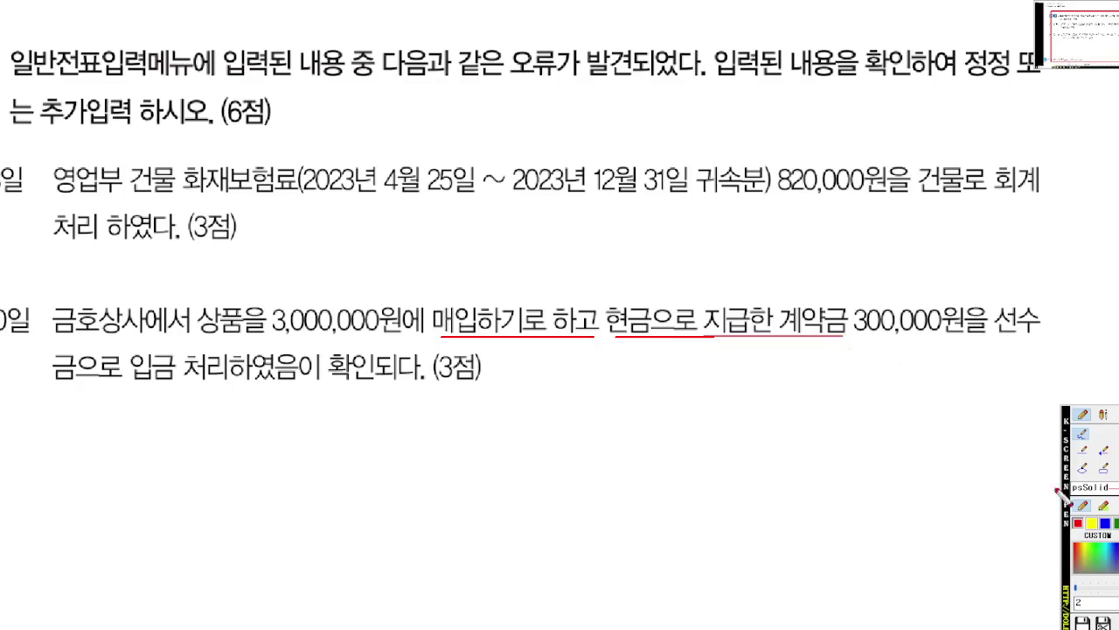
left_click(1106, 522)
left_click_drag(997, 339, 1046, 339)
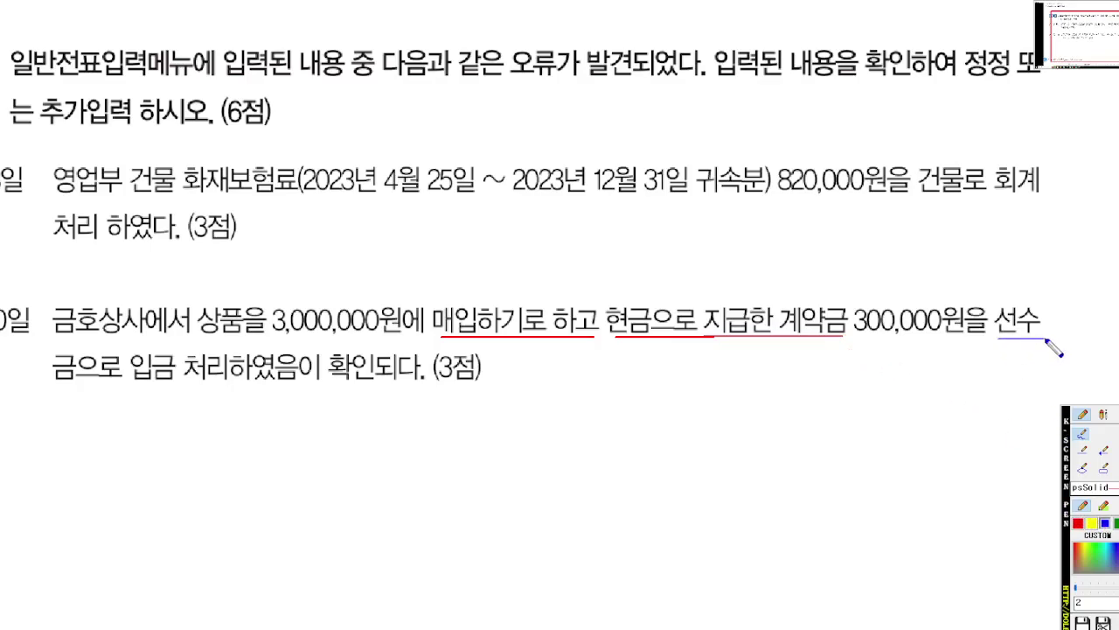
left_click_drag(53, 378, 374, 379)
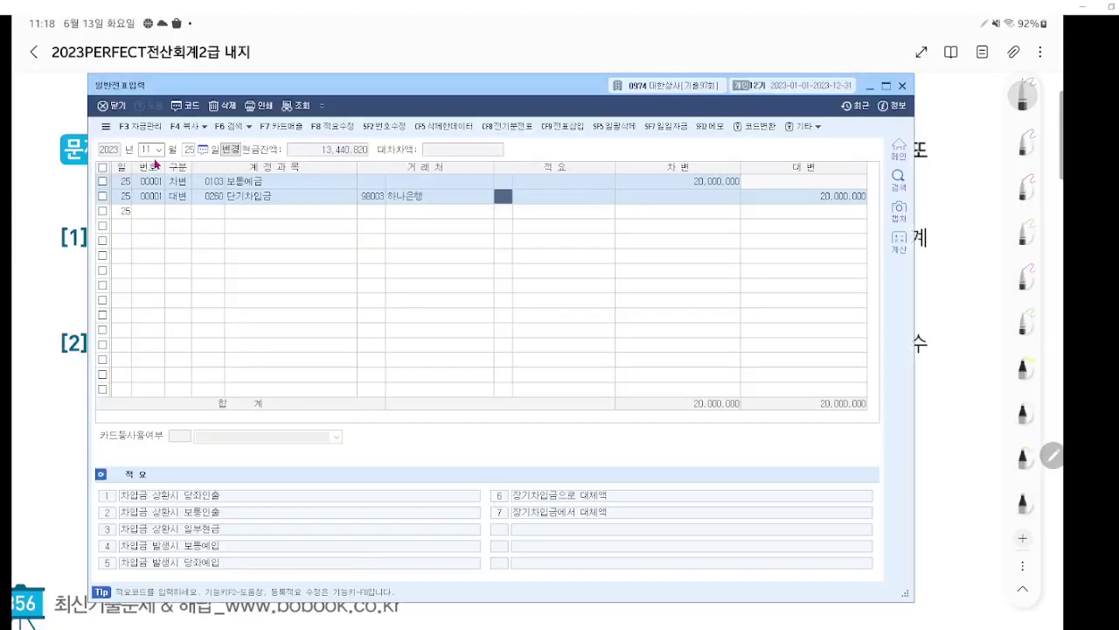
Step: Open September 20 in 일반전표입력
left_click(147, 150)
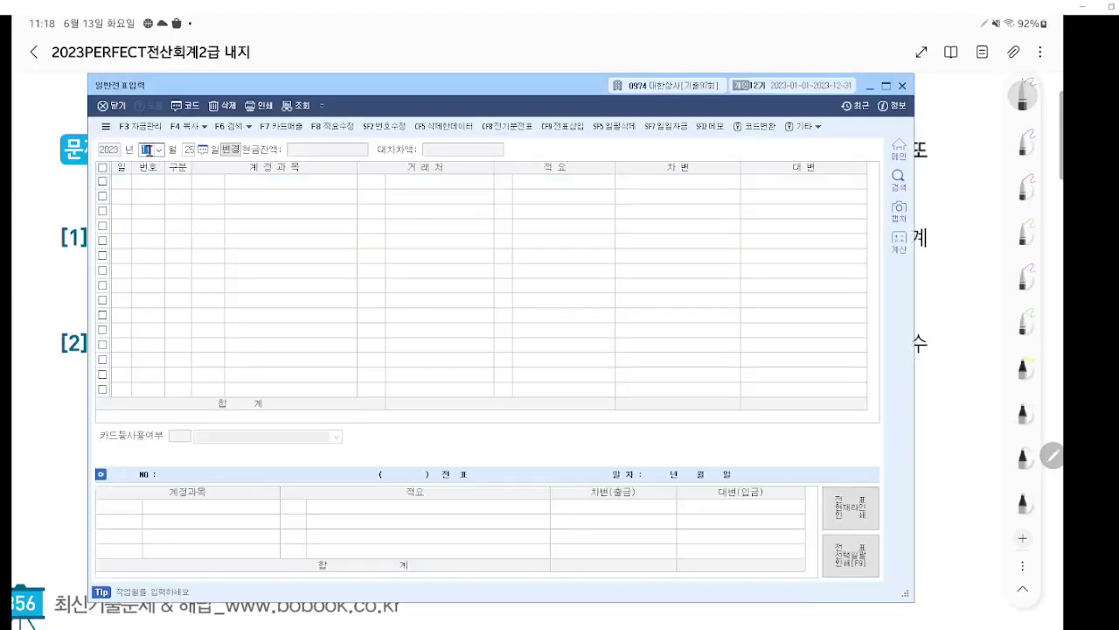
type("09")
key("Return")
type("20")
key("Return")
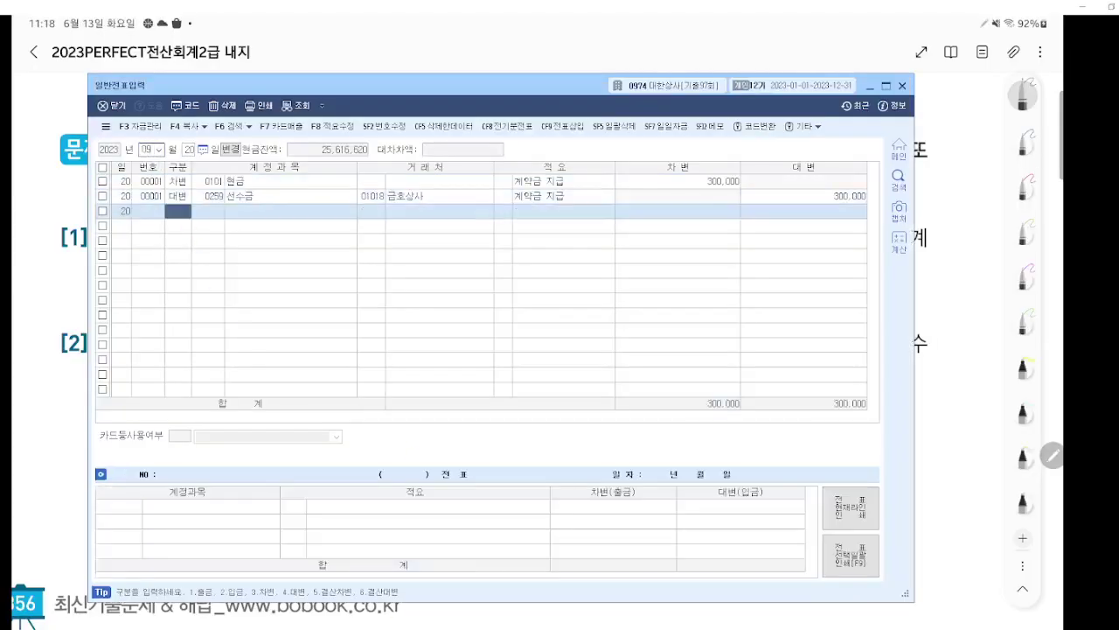
Step: Examine the September 20 voucher, marking its 차변 현금 and 대변 선수금 lines with the blue screen pen
key("F2")
scroll(374, 257, "up", 4)
mouse_move(372, 254)
left_mouse_down()
mouse_move(388, 329)
mouse_move(371, 331)
left_mouse_up()
left_click_drag(2, 270, 155, 269)
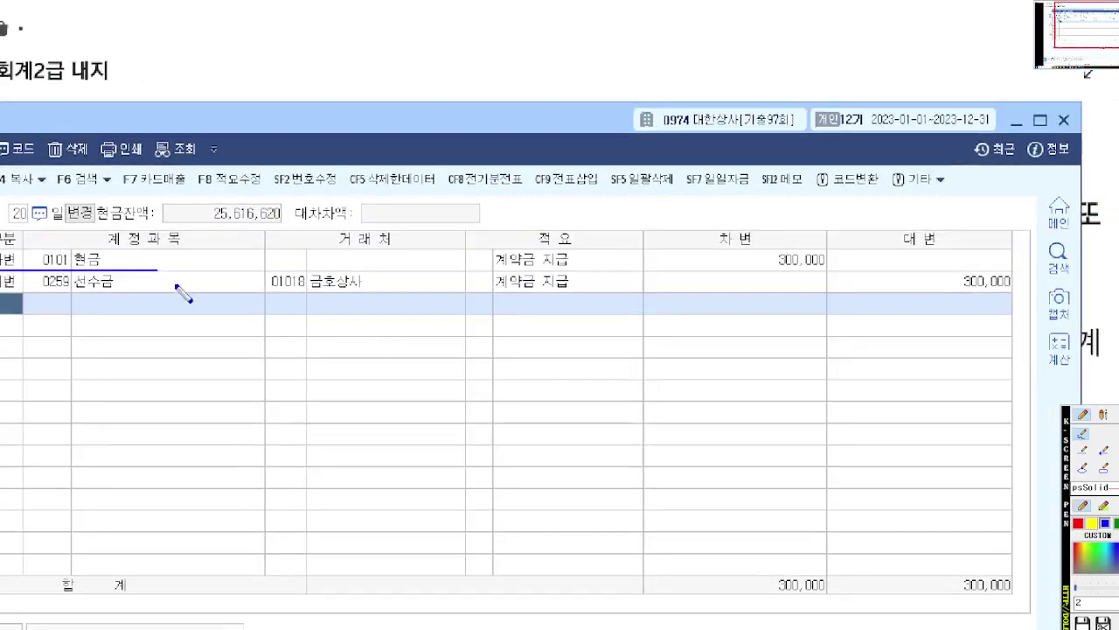
scroll(180, 290, "up", 1)
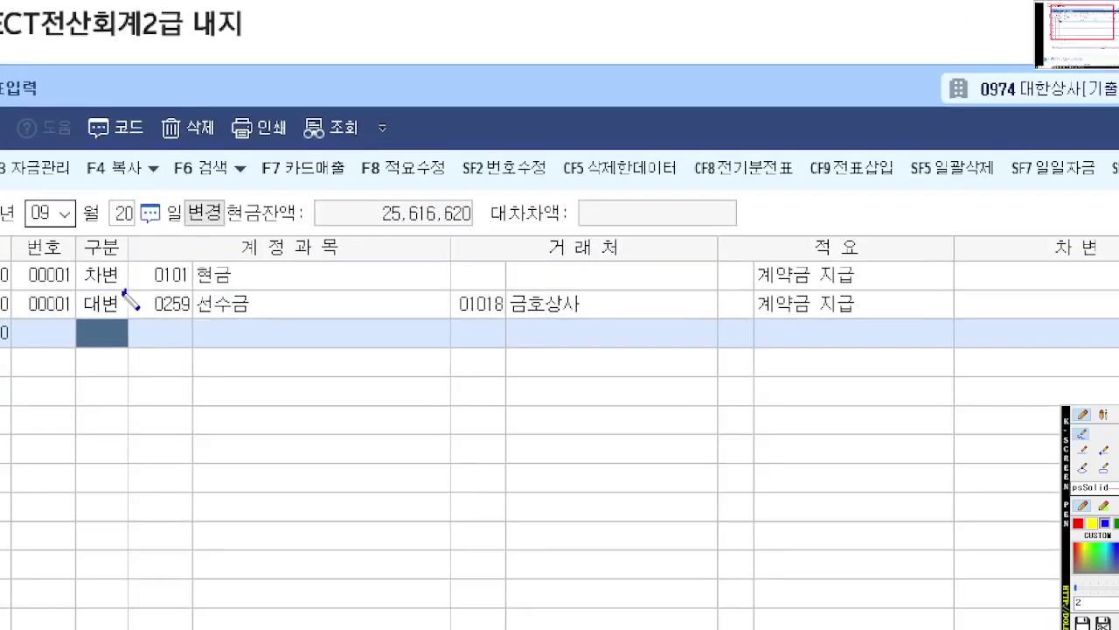
mouse_move(154, 307)
left_mouse_down()
mouse_move(157, 268)
mouse_move(151, 302)
left_mouse_up()
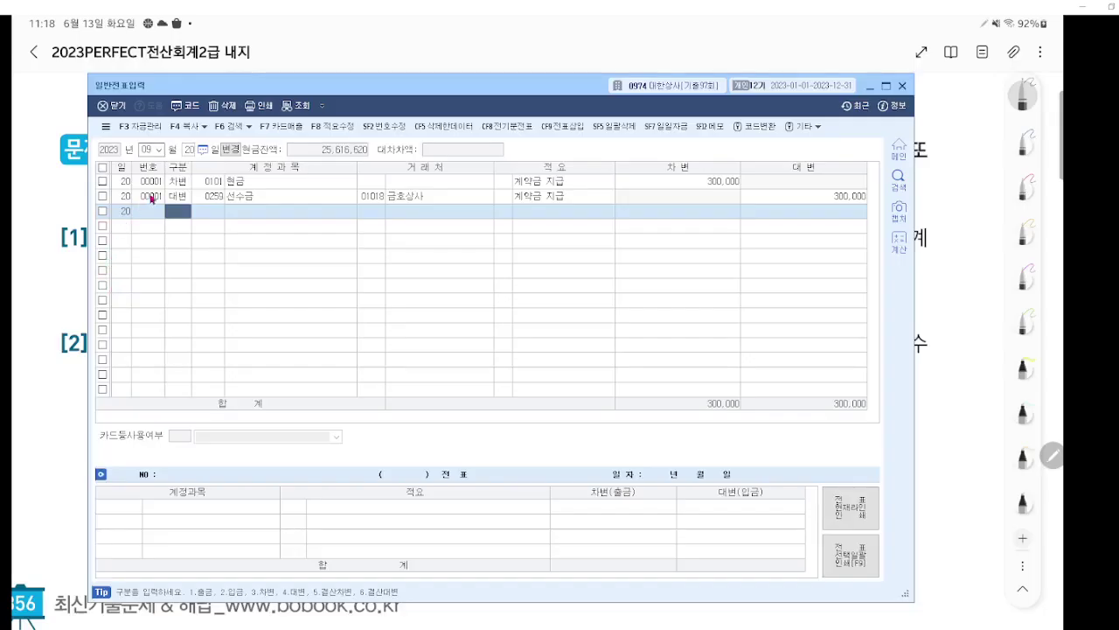
Step: Switch the September 20 현금 line to 대변 and mark the voucher's account names with the screen pen
left_click(170, 188)
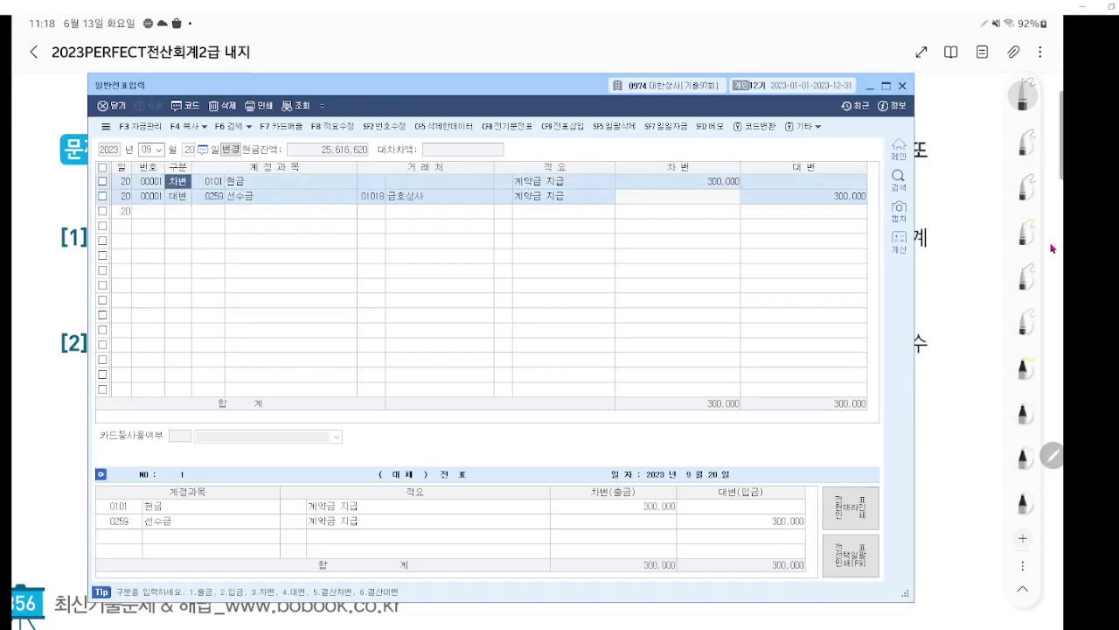
type("4")
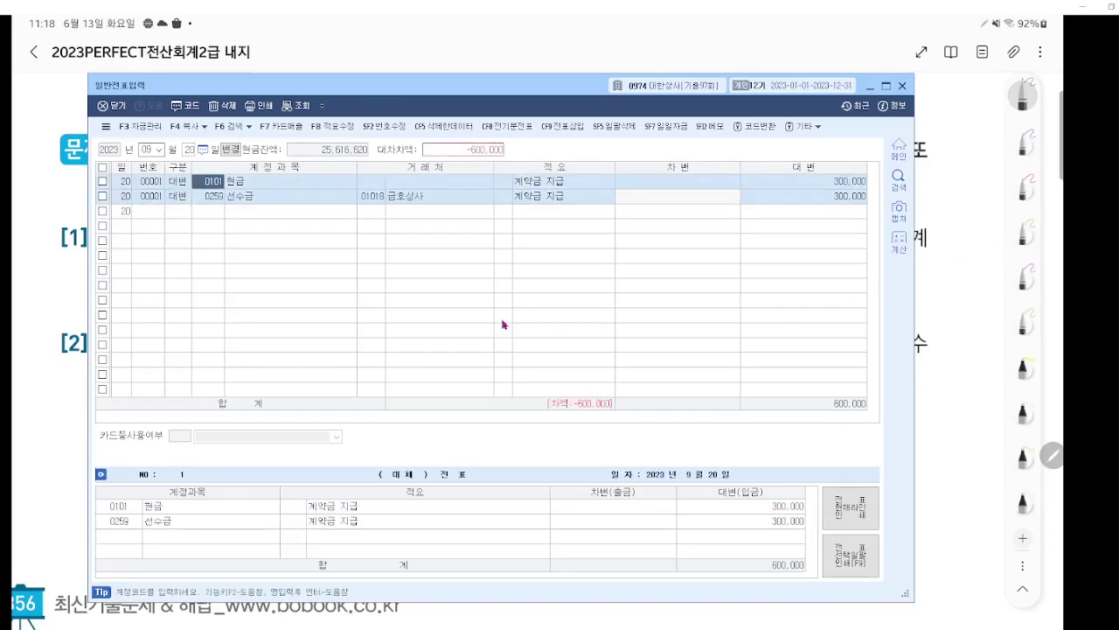
key("ctrl+2")
scroll(402, 322, "up", 7)
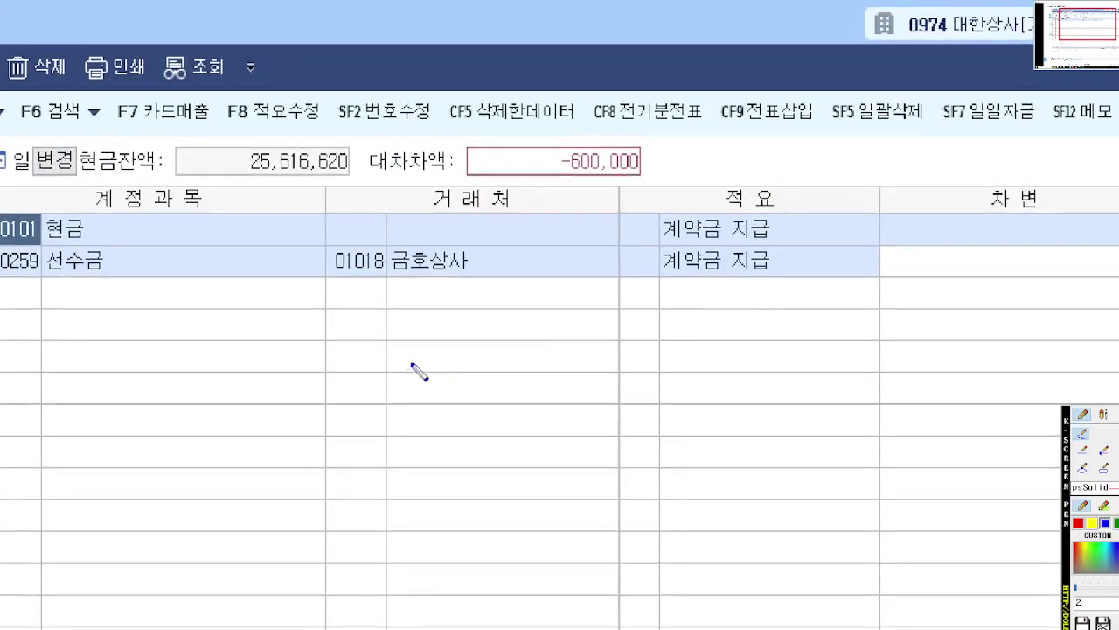
left_click_drag(84, 239, 172, 239)
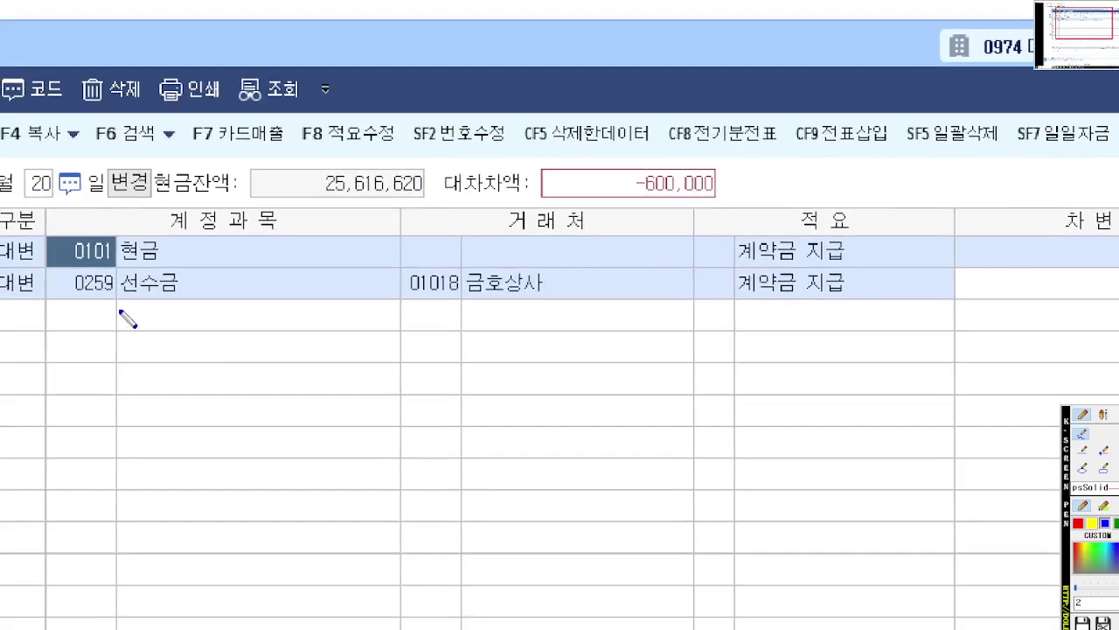
left_click_drag(9, 328, 167, 327)
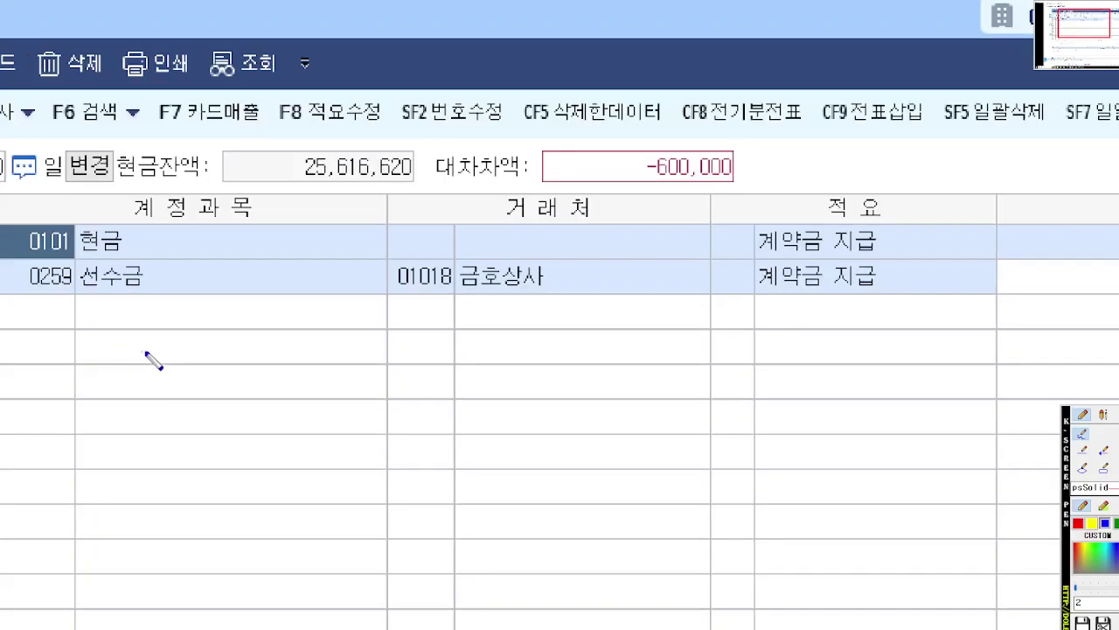
Step: Circle the 선수금 line's 0259 account code and 01018 partner code with the screen pen, undoing the strokes over its account name
left_click_drag(106, 304, 45, 289)
mouse_move(131, 279)
left_mouse_down()
mouse_move(199, 312)
mouse_move(136, 314)
left_mouse_up()
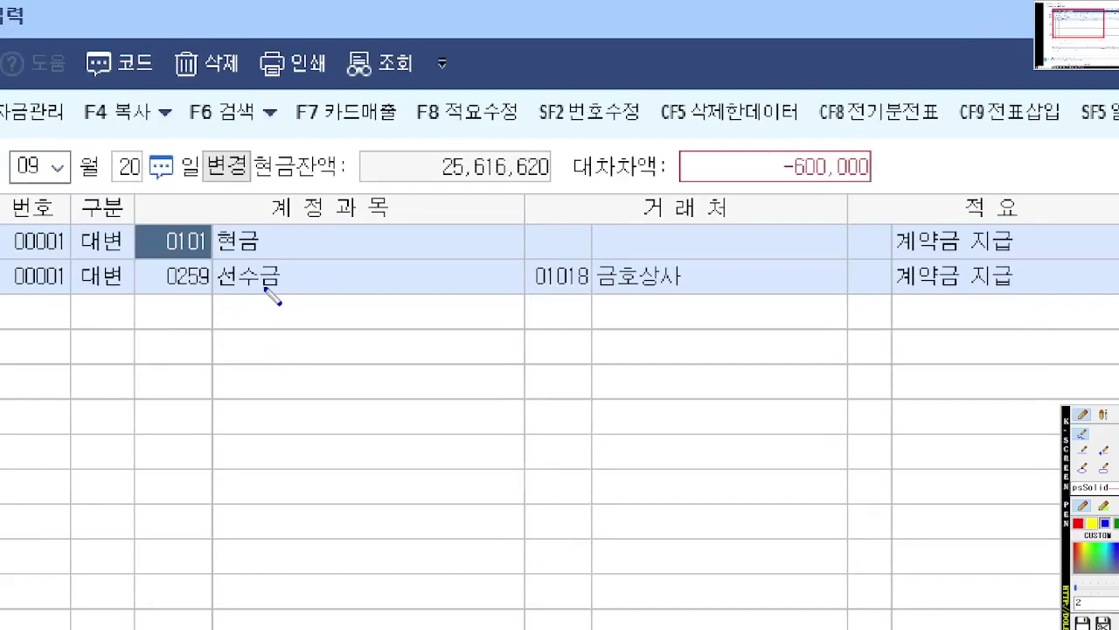
mouse_move(221, 291)
left_mouse_down()
mouse_move(366, 288)
mouse_move(238, 327)
left_mouse_up()
mouse_move(252, 234)
left_mouse_down()
mouse_move(393, 342)
mouse_move(507, 409)
left_mouse_up()
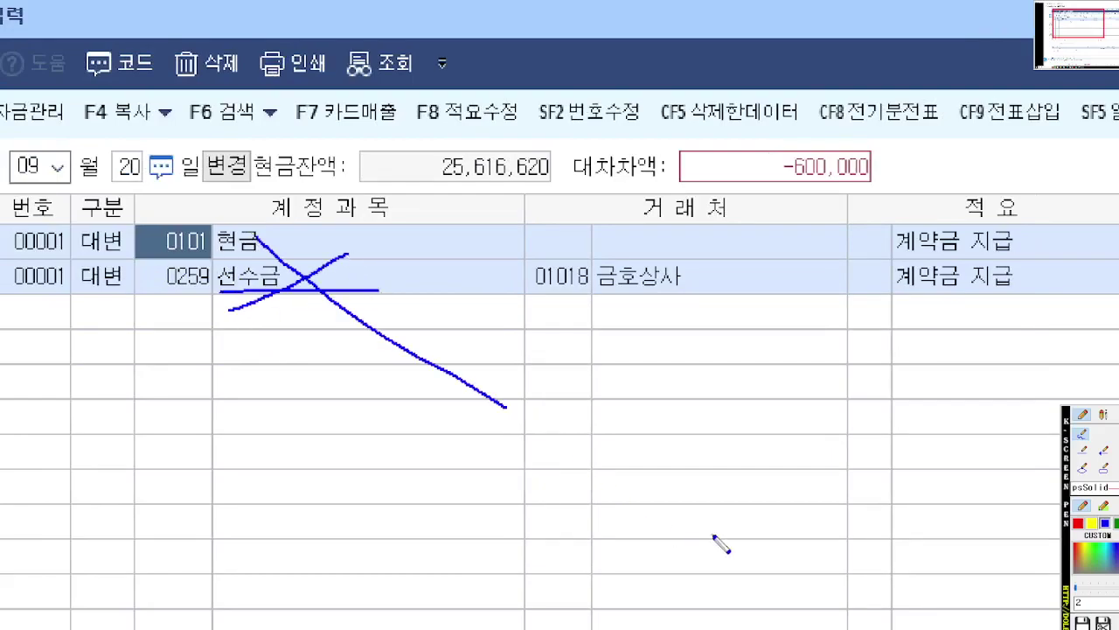
key("ctrl+z")
key("ctrl+z")
key("ctrl+z")
mouse_move(182, 289)
left_mouse_down()
mouse_move(151, 294)
mouse_move(223, 292)
left_mouse_up()
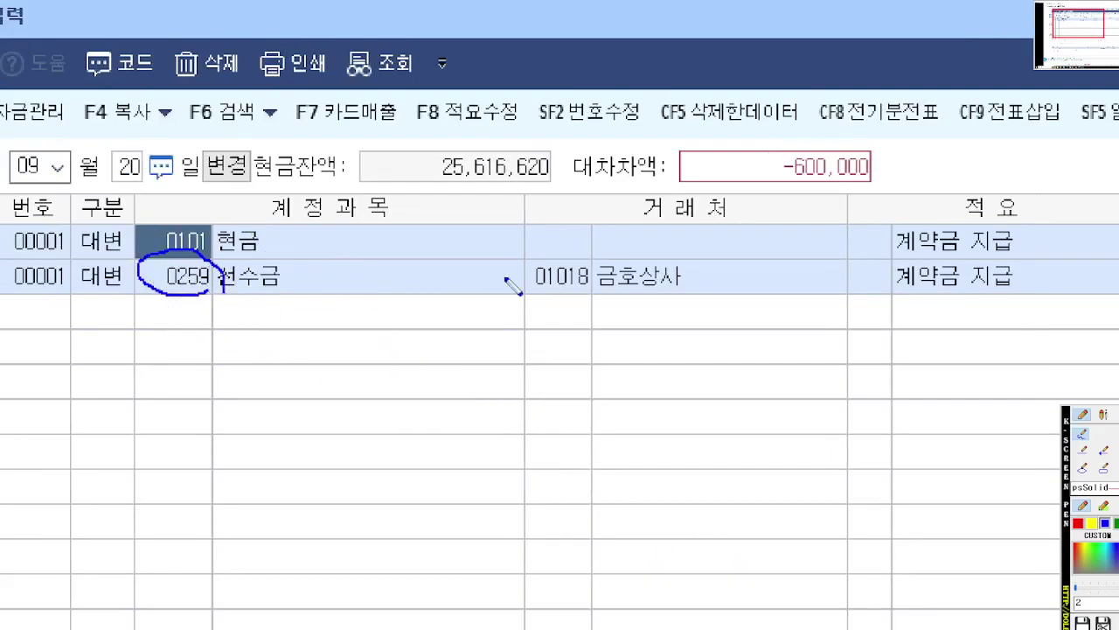
left_click_drag(535, 250, 524, 297)
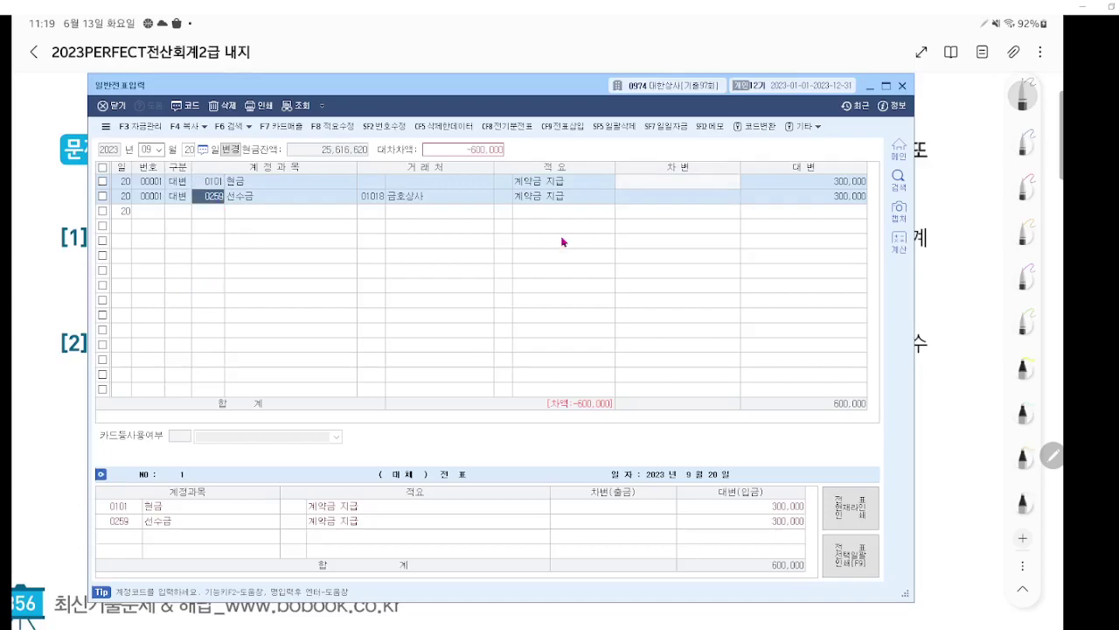
Step: Change the September 20 선수금 line's account to 0131 선급금 and switch the line to 차변
type("선급")
key("Return")
key("Return")
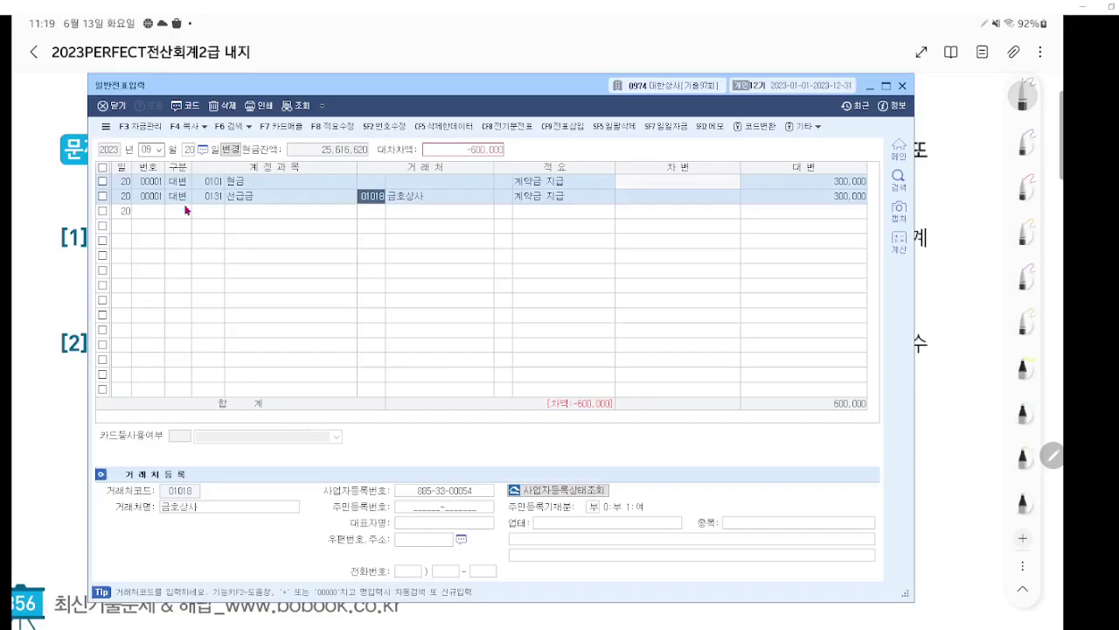
left_click(179, 196)
key("Return")
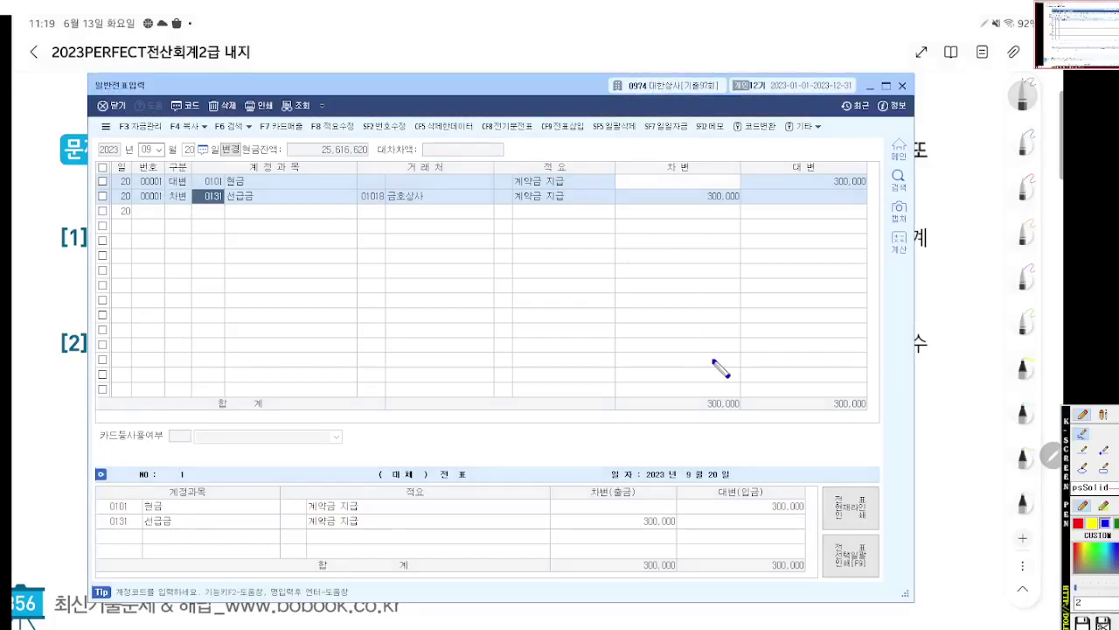